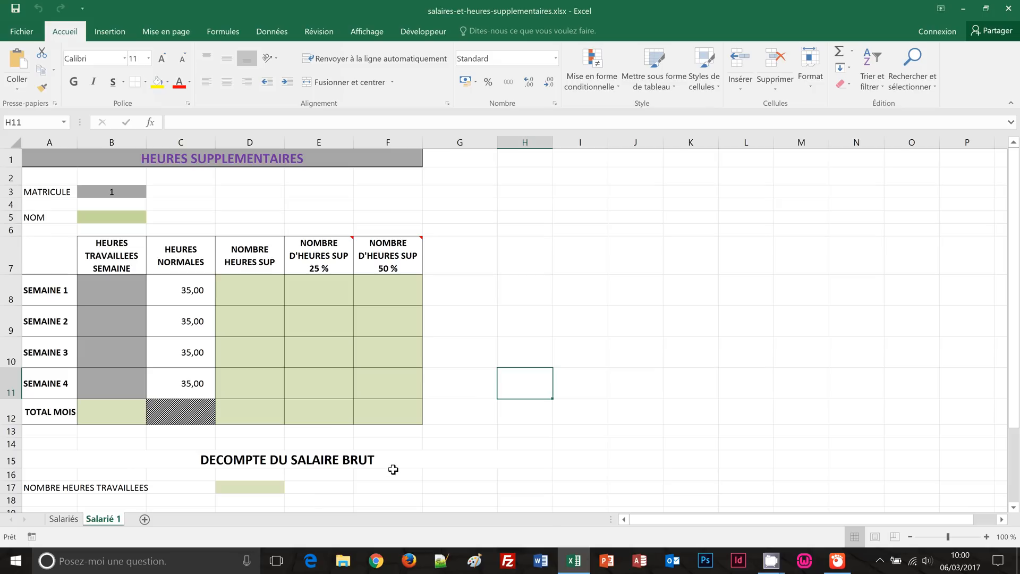
Step: Examine the overtime table and gross salary section on the Salarié 1 sheet and the employee list on the Salariés sheet
scroll(393, 469, "down", 3)
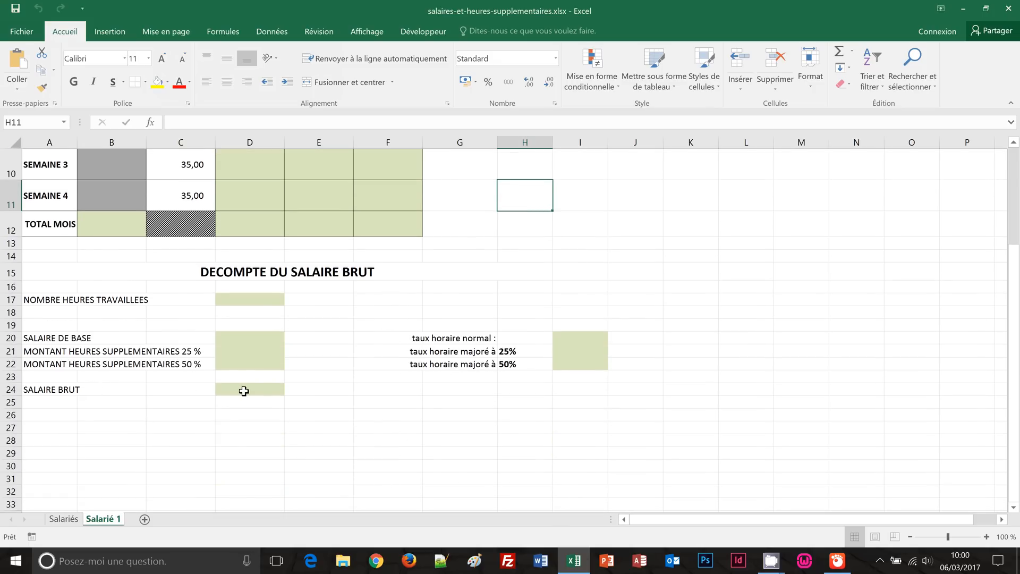
scroll(282, 480, "up", 3)
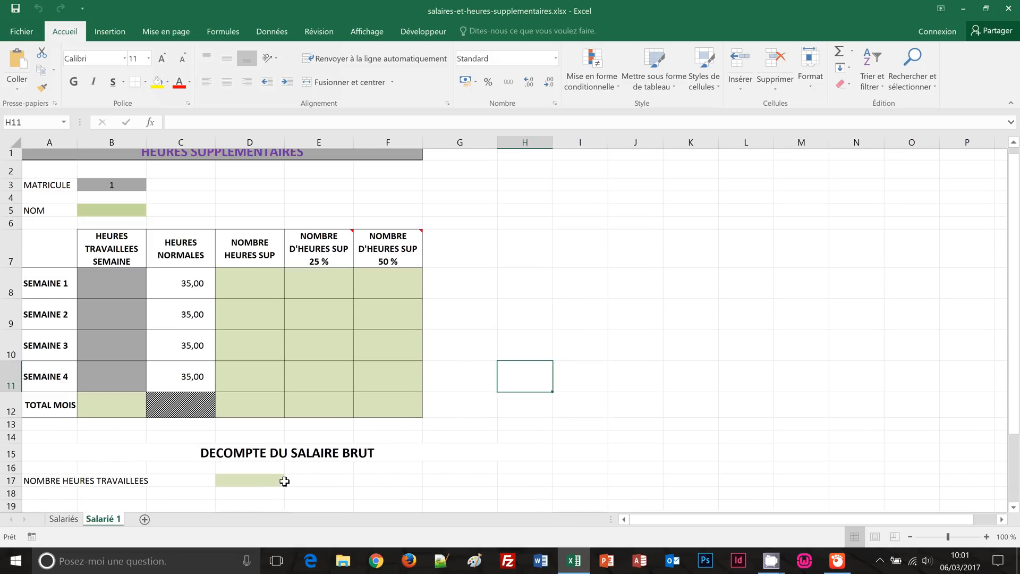
left_click(55, 523)
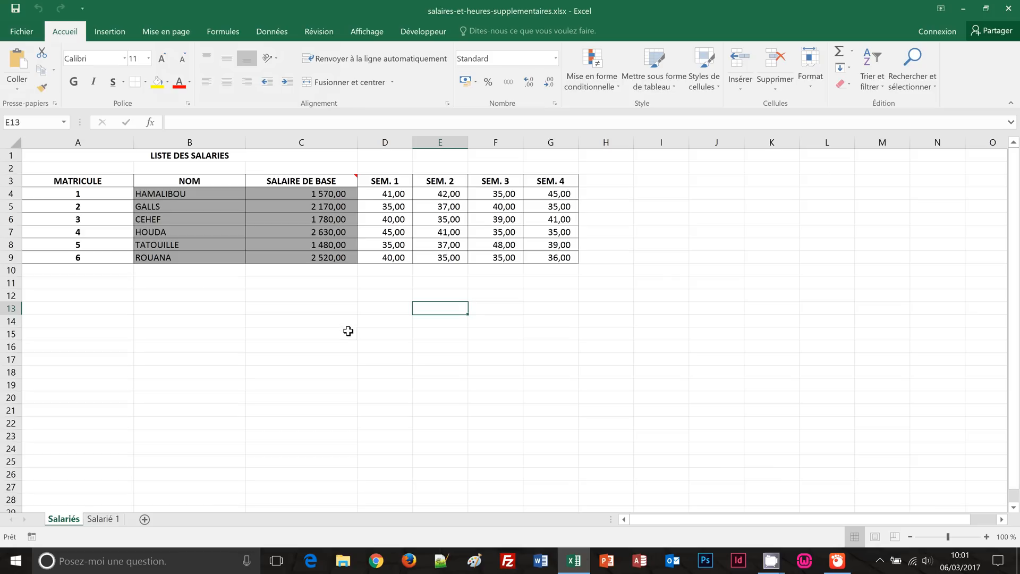
left_click(164, 284)
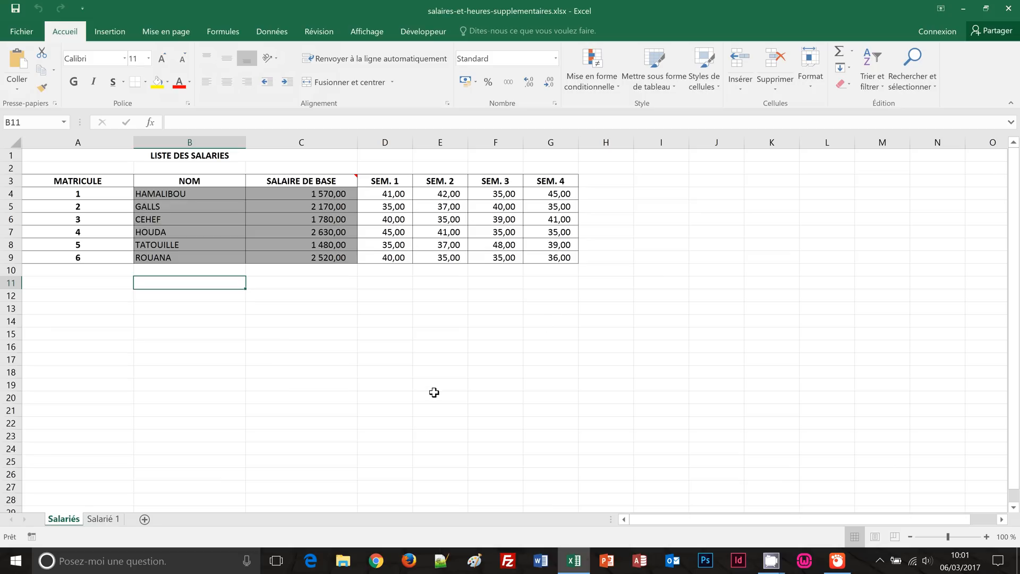
left_click(100, 520)
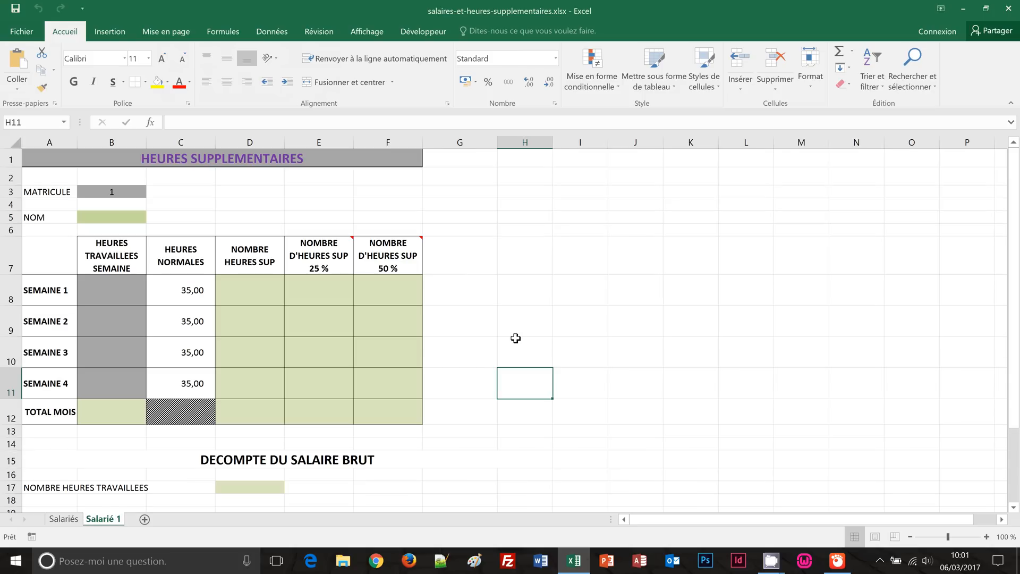
scroll(515, 338, "down", 3)
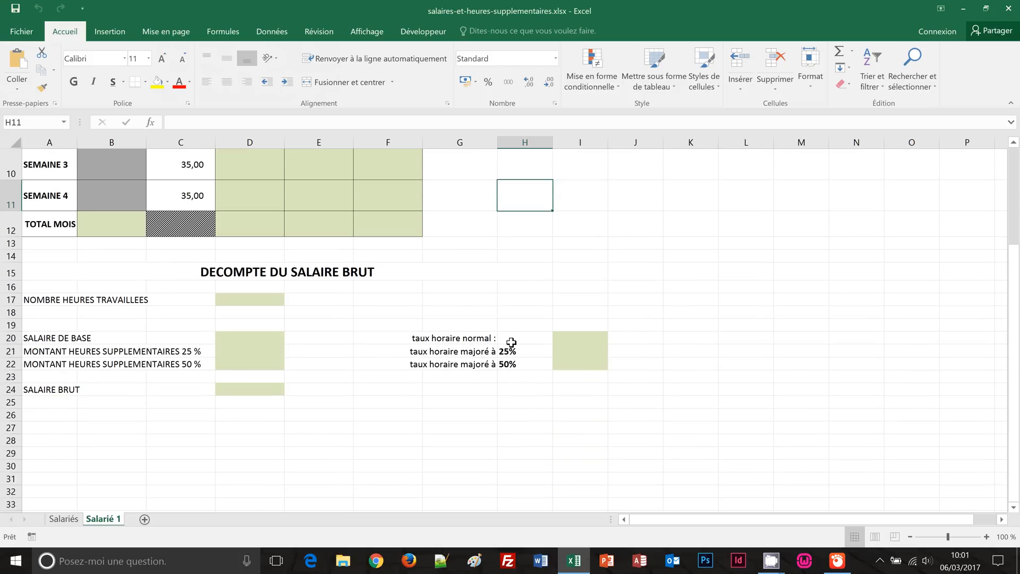
scroll(410, 465, "up", 3)
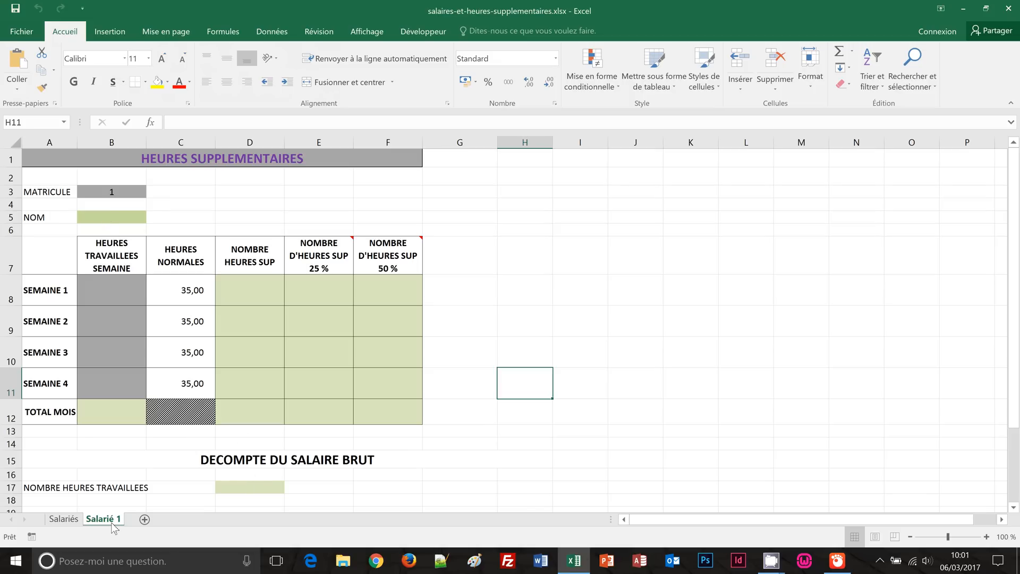
left_click(63, 518)
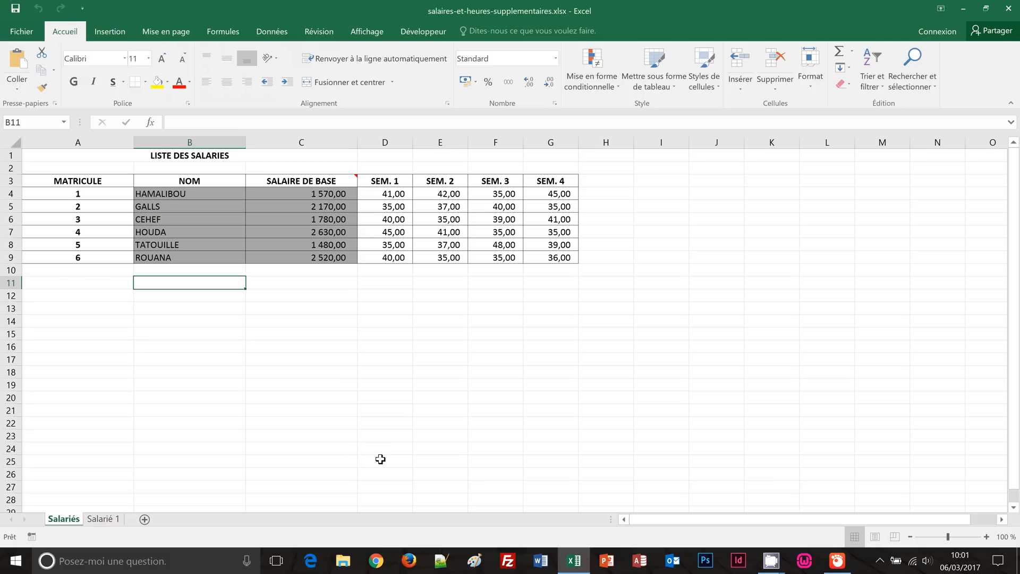
left_click(103, 519)
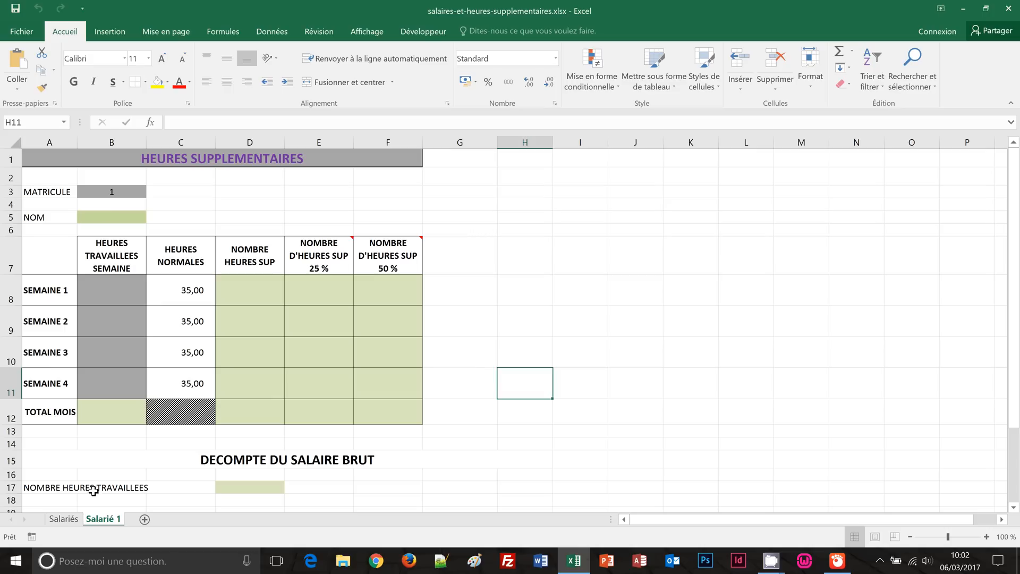
left_click(63, 520)
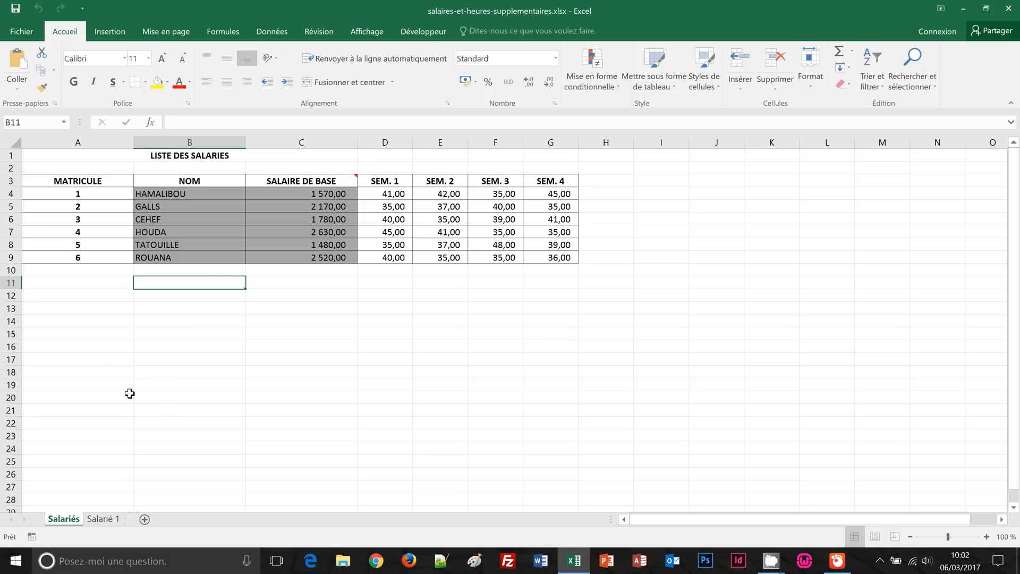
left_click(103, 519)
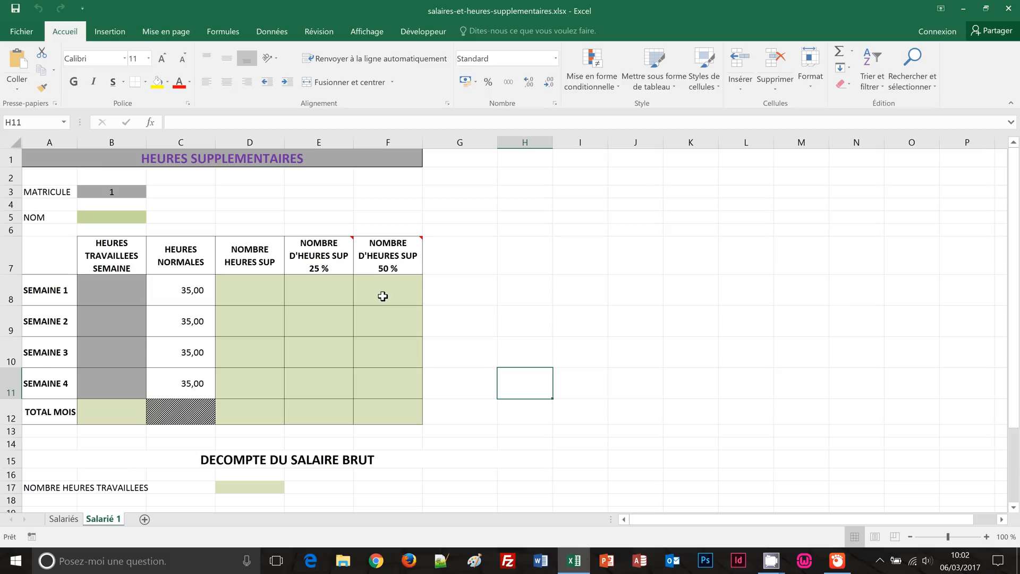
scroll(397, 359, "down", 1)
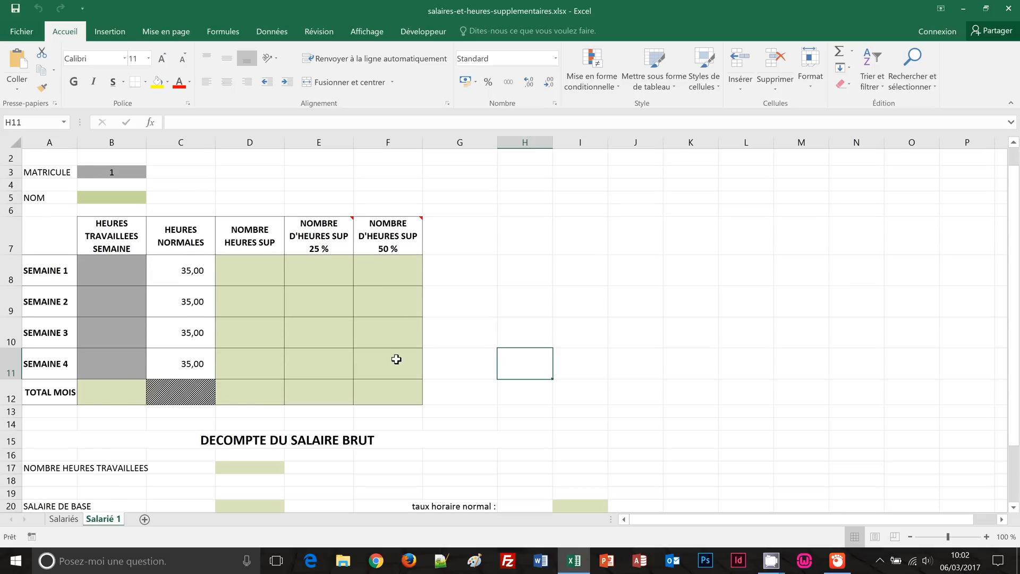
scroll(396, 360, "down", 3)
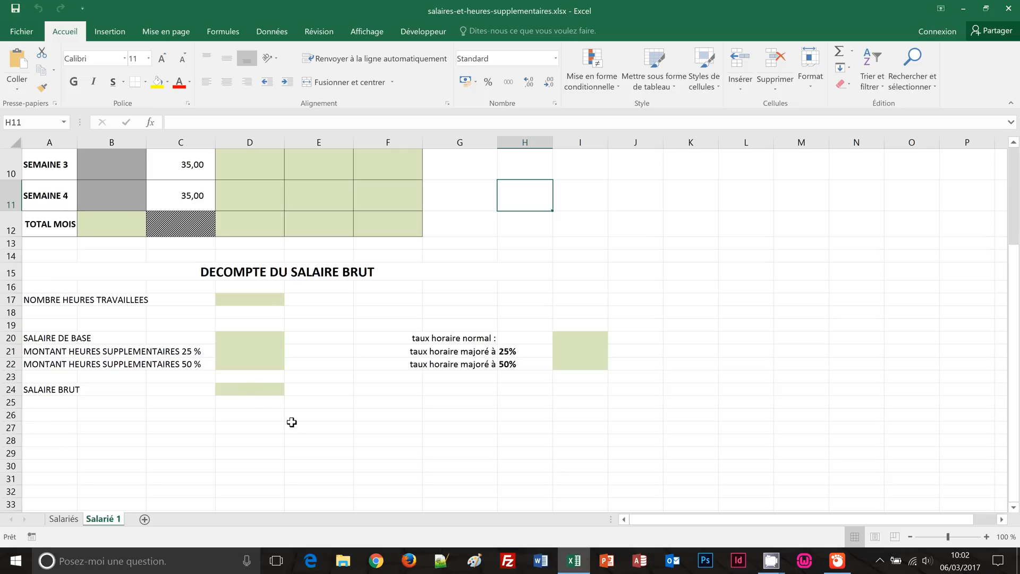
scroll(321, 440, "up", 3)
scroll(321, 440, "up", 3)
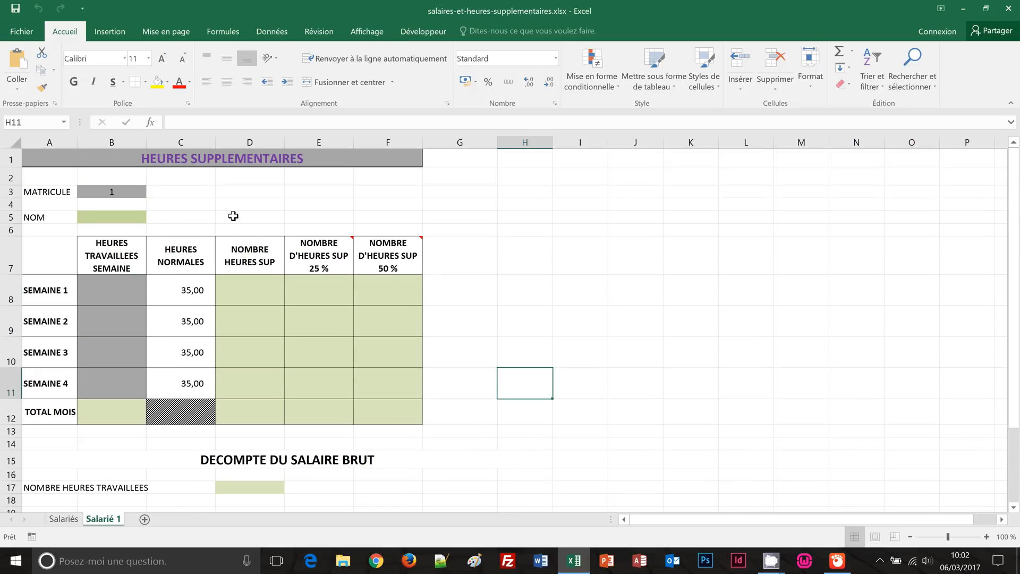
Step: Enter =RECHERCHEV(B3;Salariés!A3:G9;2) in cell B5 to look up the employee's name from the matricule
left_click(117, 218)
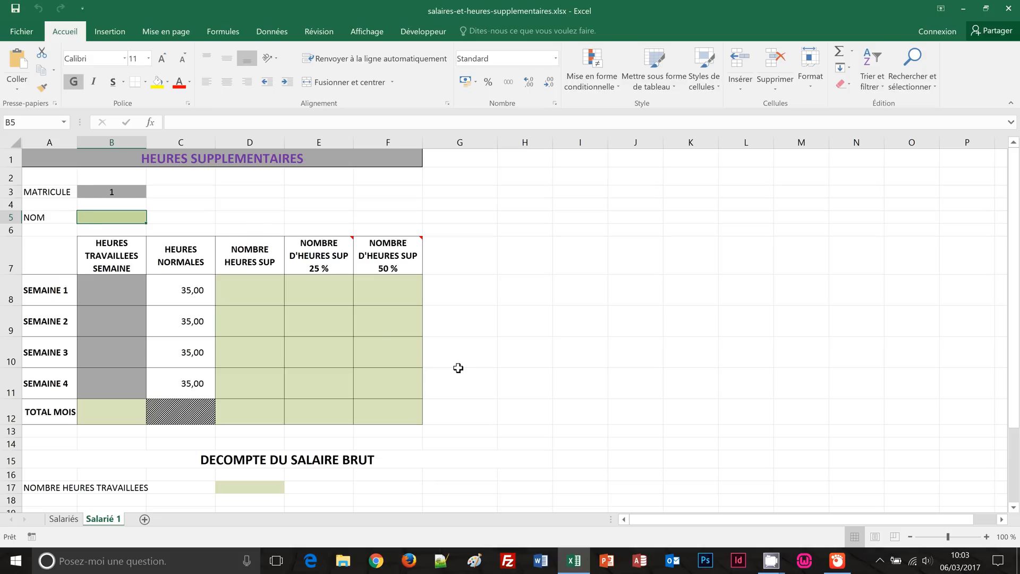
type("=")
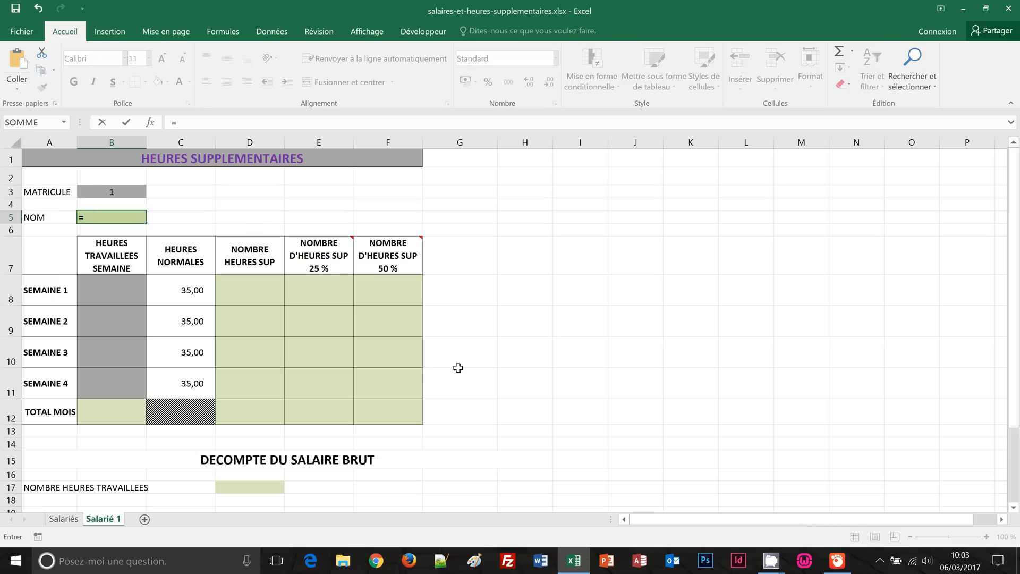
type("recher")
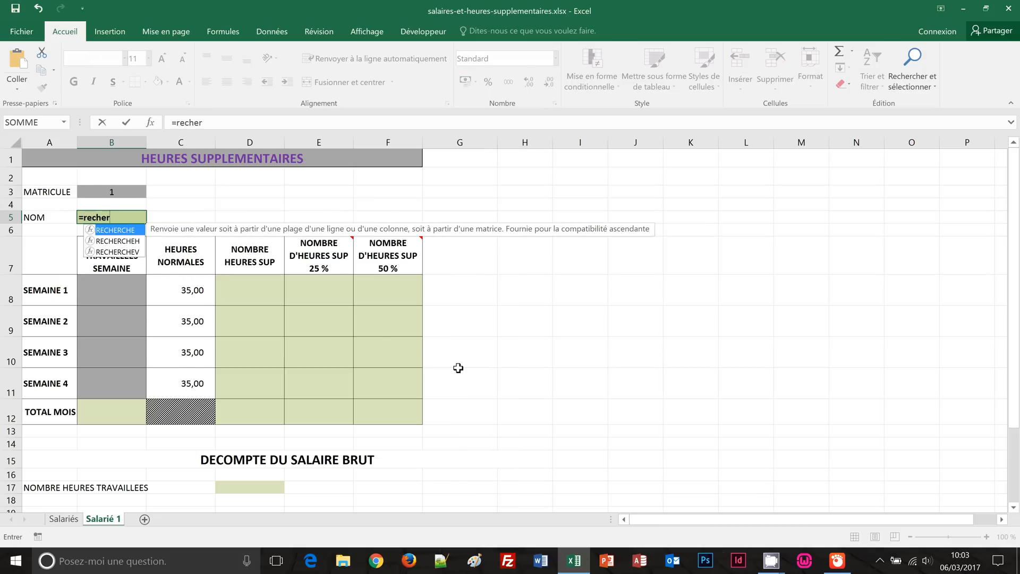
type("chev")
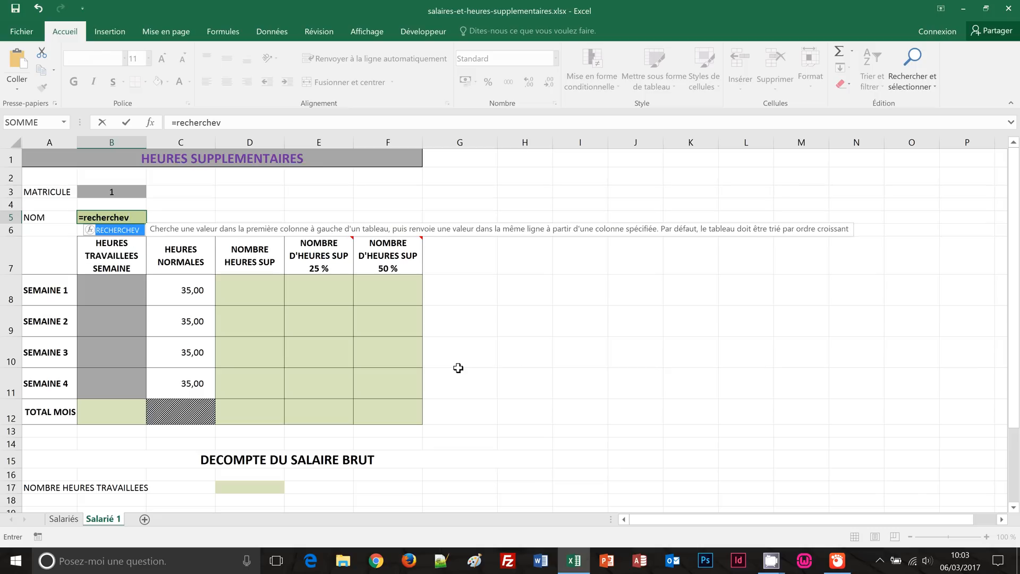
type("(")
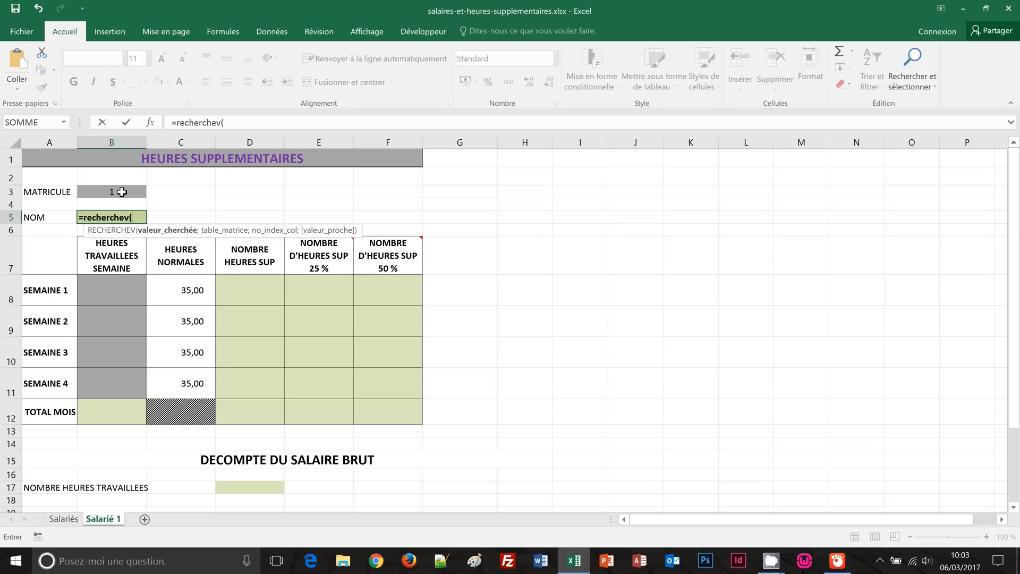
left_click(122, 192)
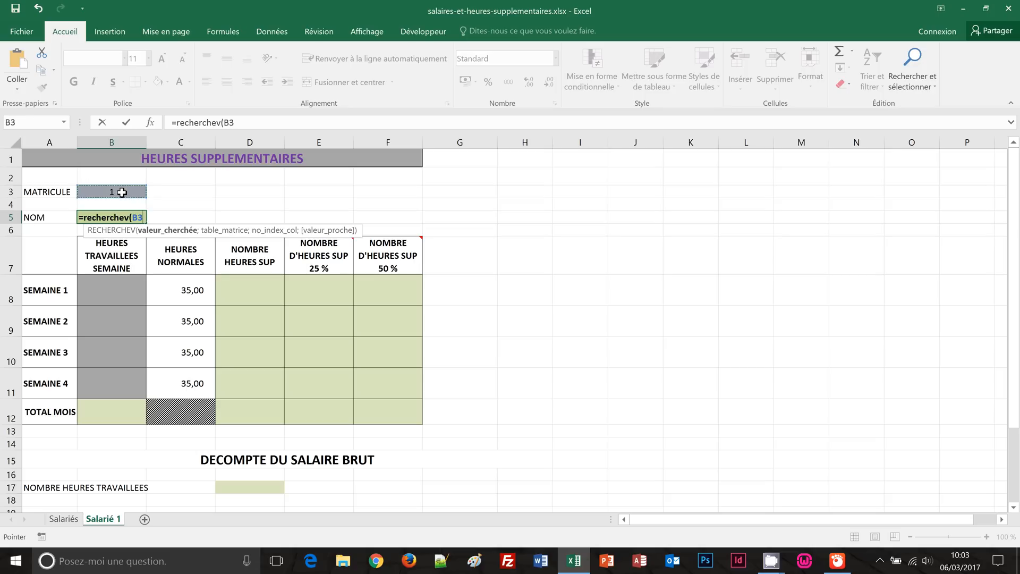
type(";")
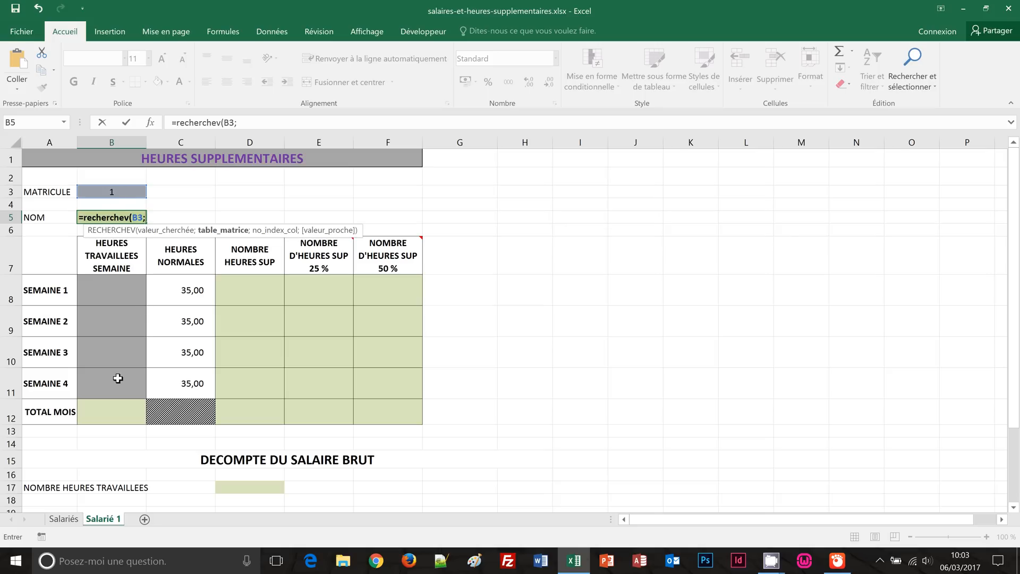
left_click(60, 523)
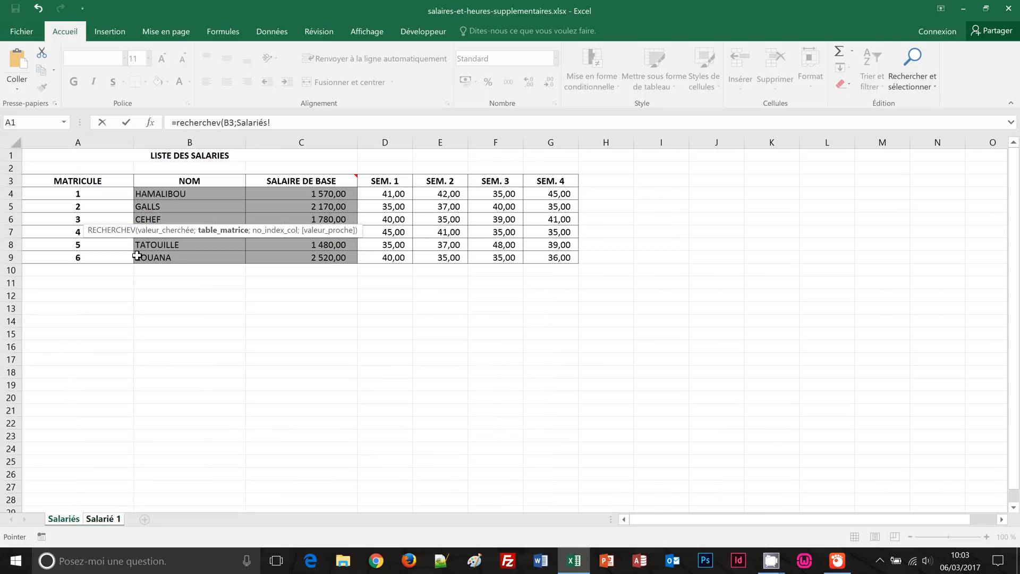
left_click_drag(50, 178, 563, 261)
left_click(309, 124)
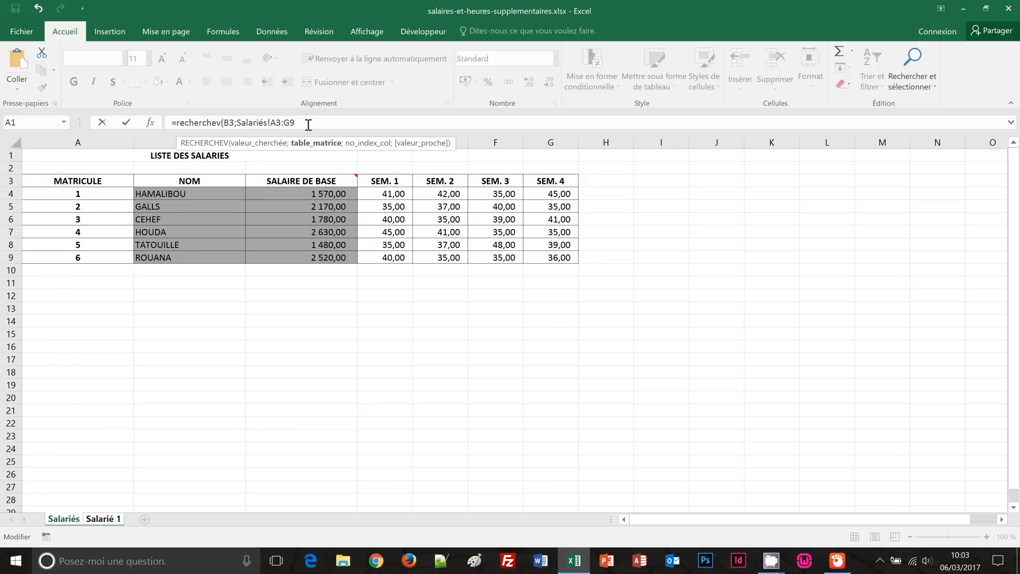
type(";2")
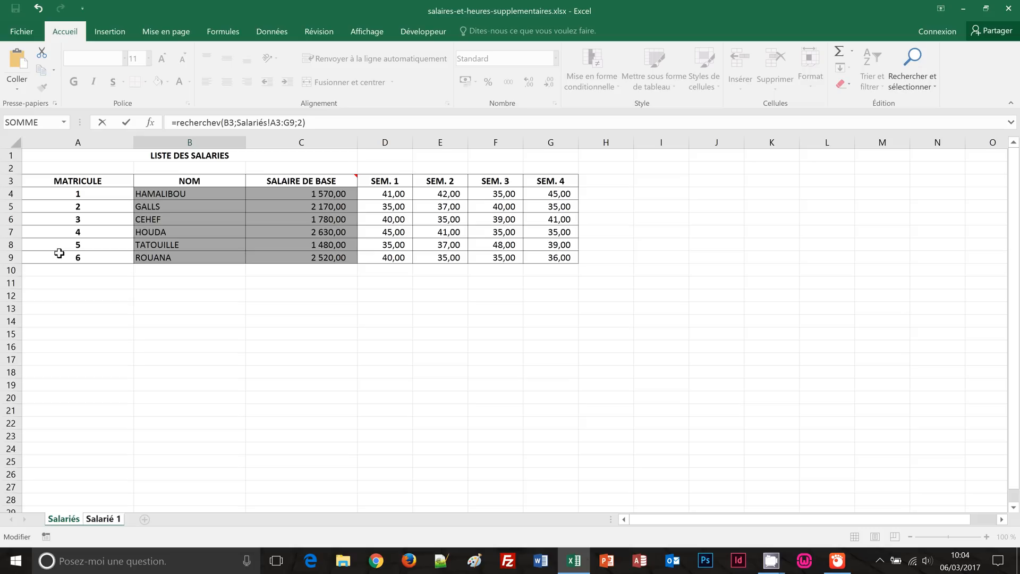
key("Return")
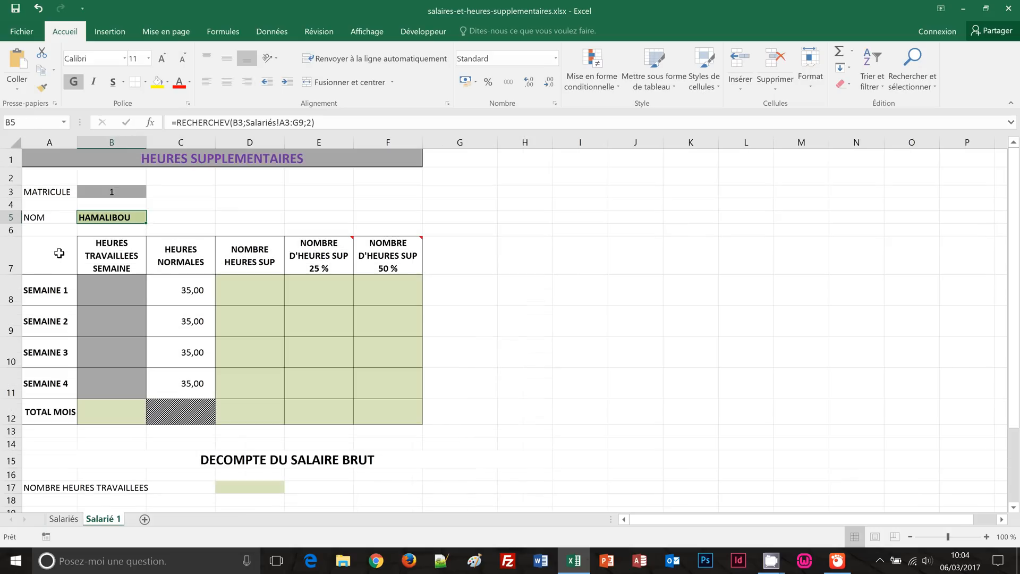
Step: Test the name lookup by setting the matricule in B3 to 3, and restore it to 1
left_click(119, 192)
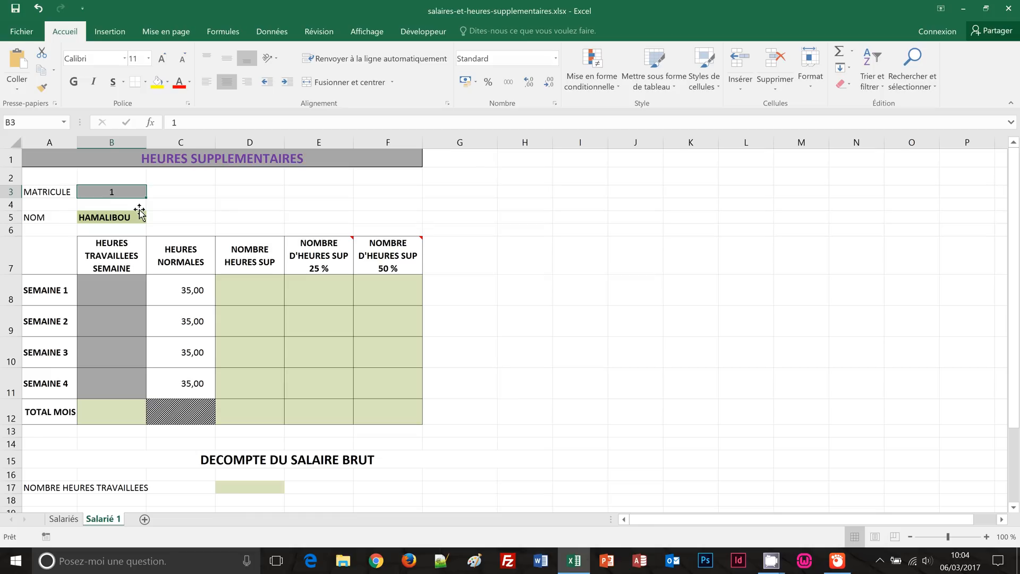
type("3")
key("Return")
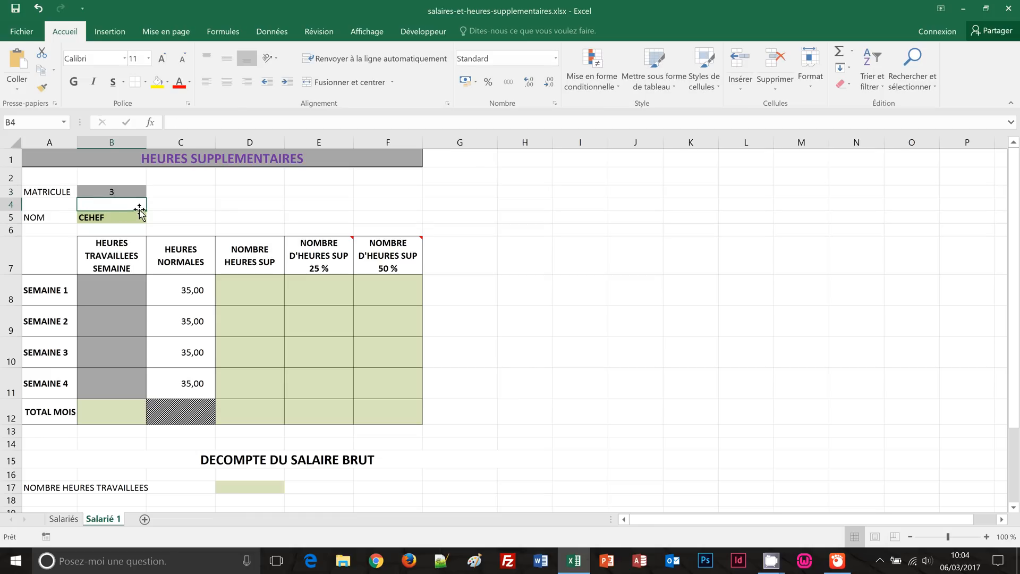
left_click(99, 218)
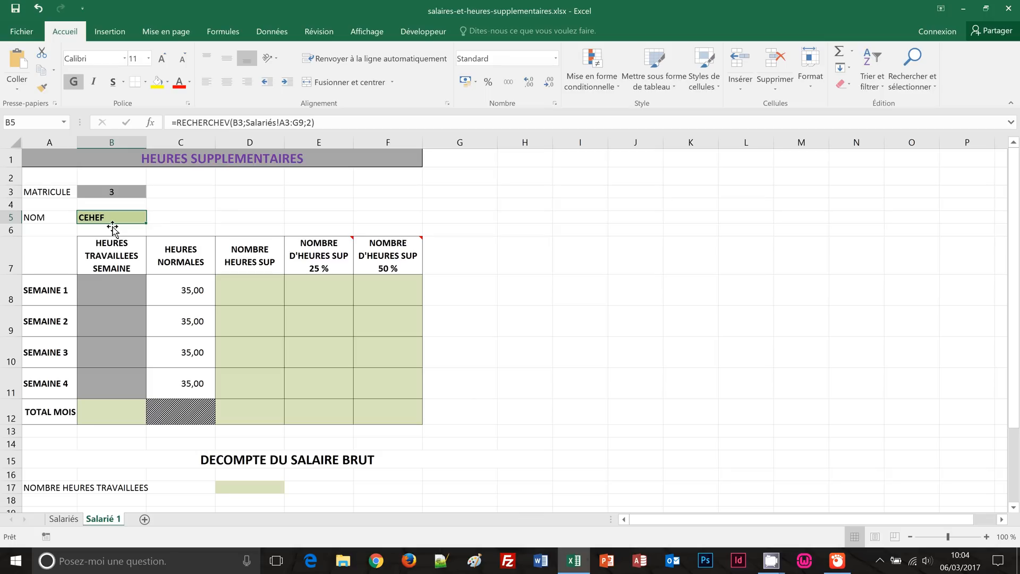
left_click(107, 193)
type("1")
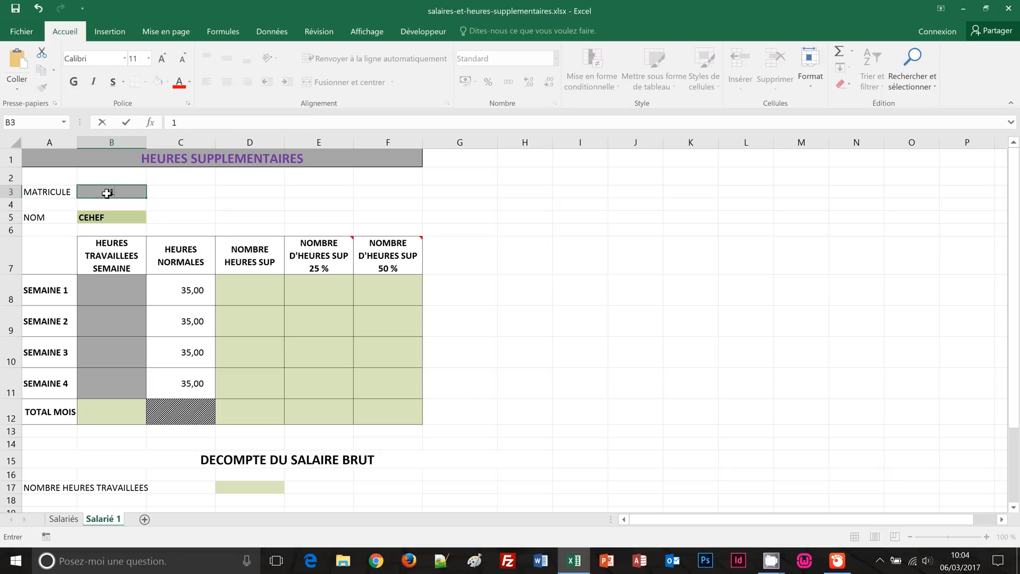
key("Return")
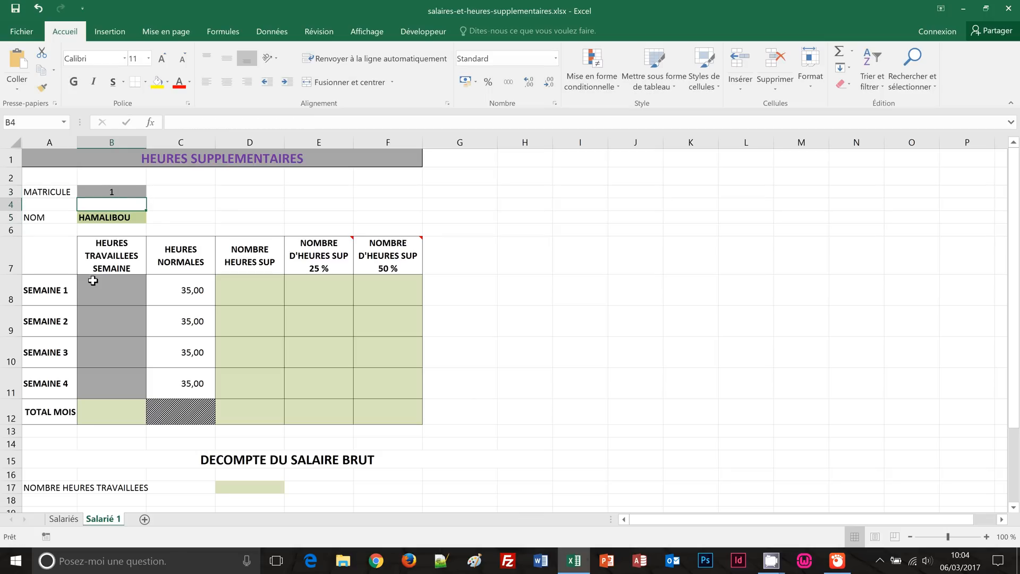
Step: Write the formula =RECHERCHEV(B3;Salariés!A3:G9;4) for the selected weekly hours worked cells B8:B11 on the Salarié 1 sheet
left_click_drag(93, 285, 95, 382)
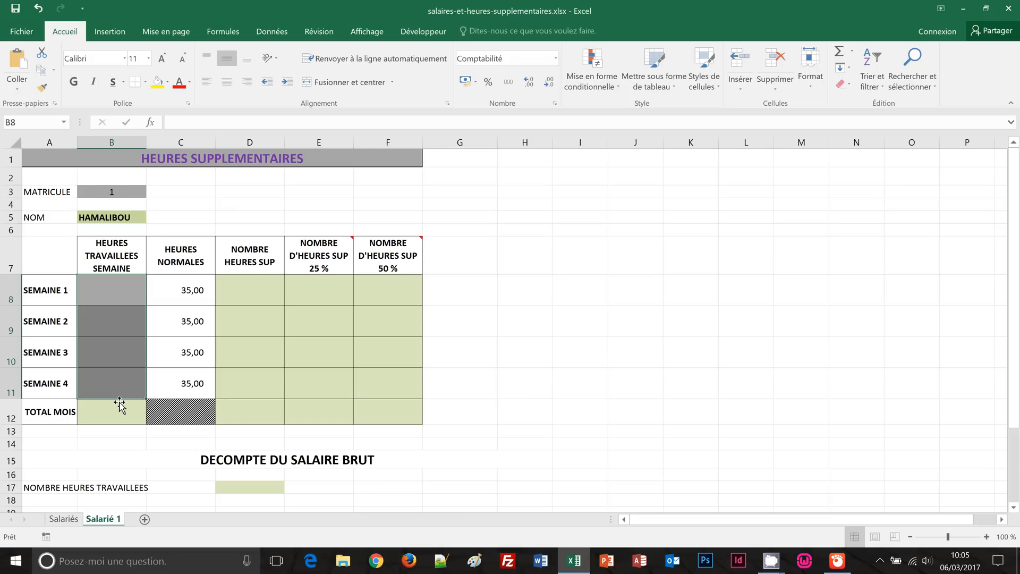
type("=")
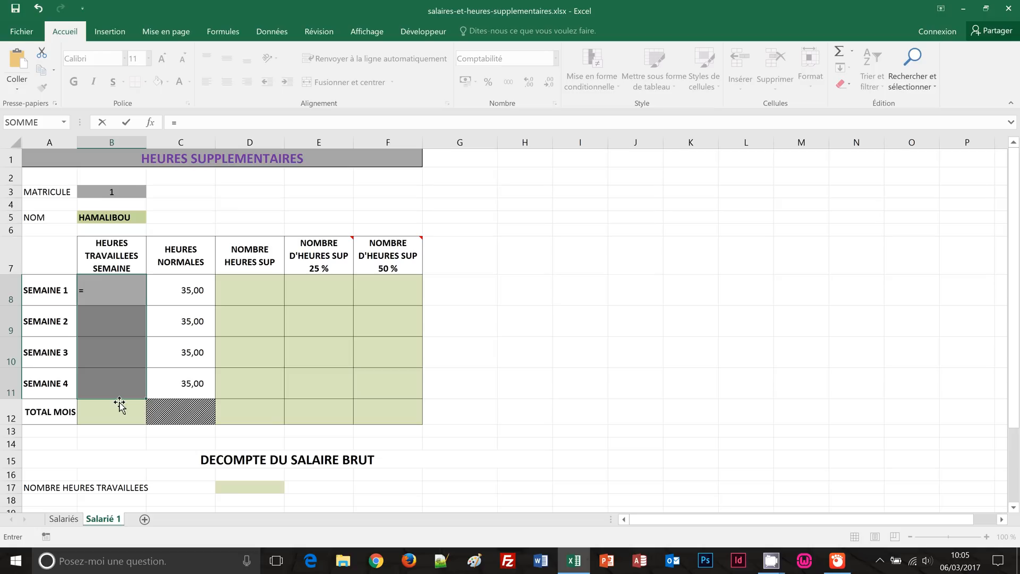
type("recher")
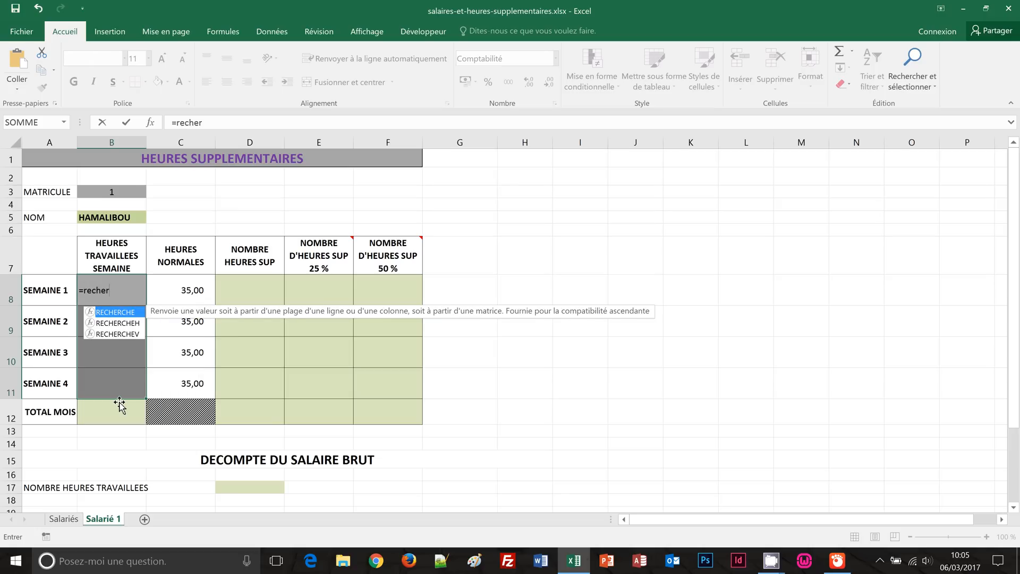
type("chev")
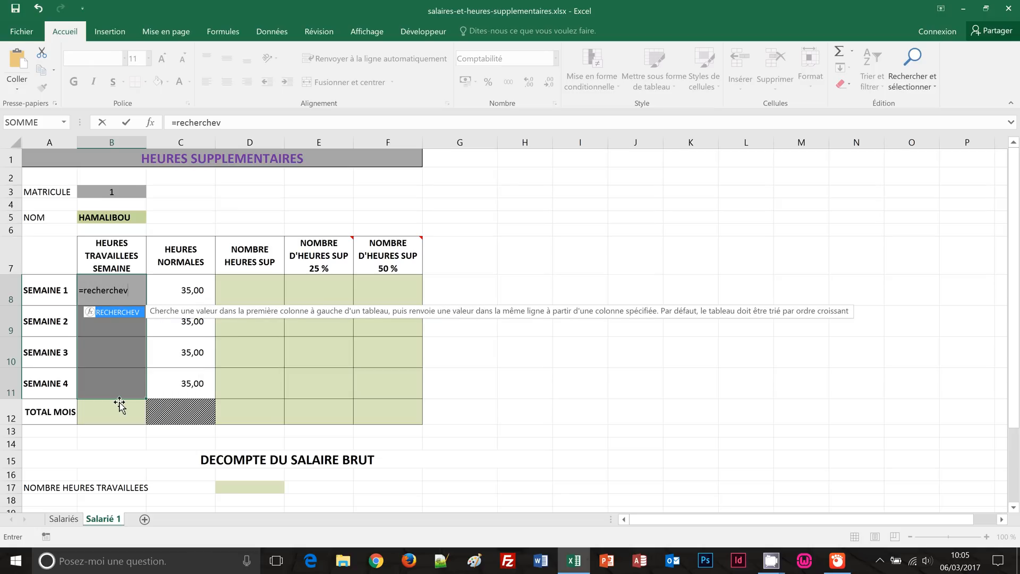
type("(")
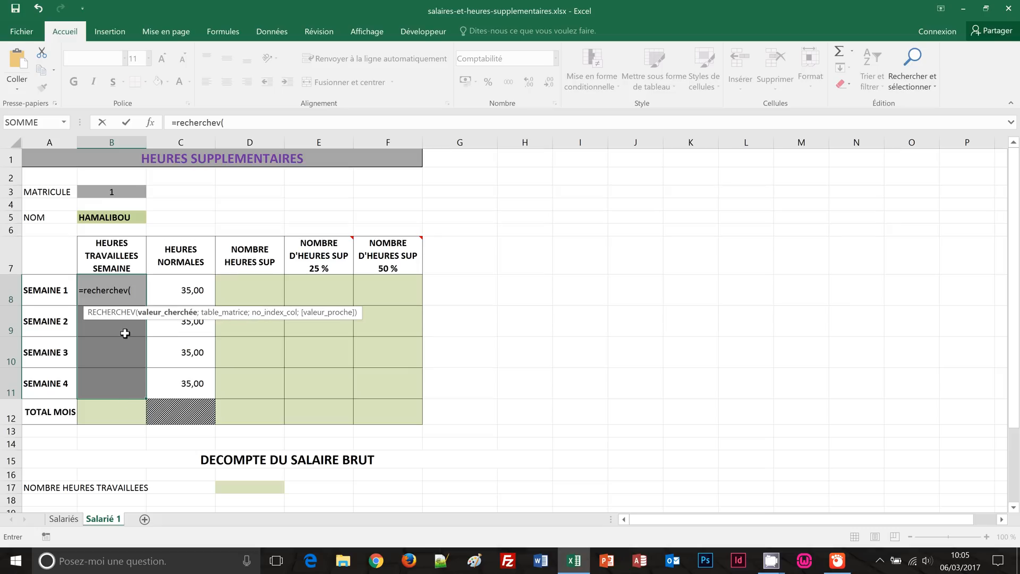
left_click(114, 197)
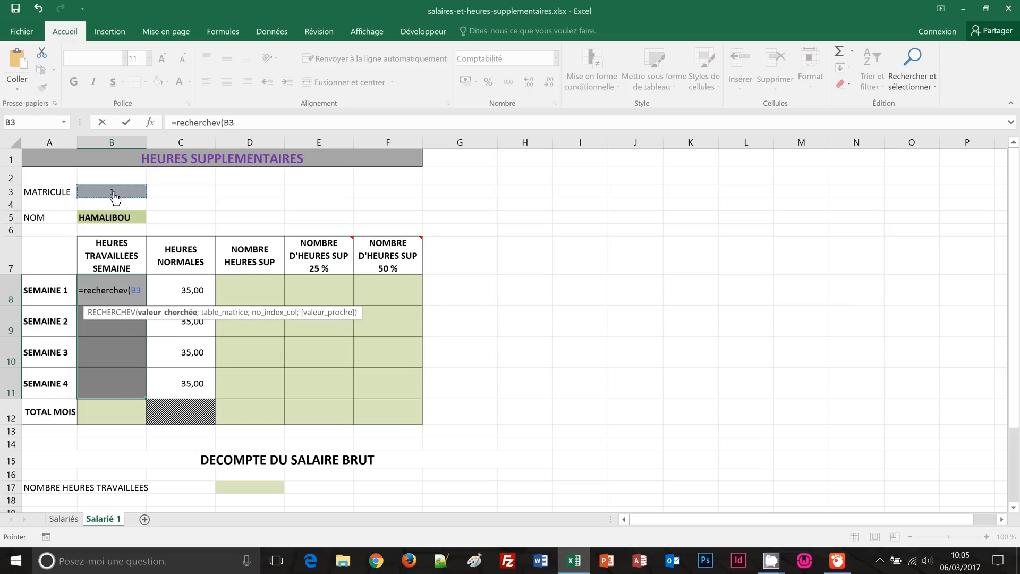
type(";")
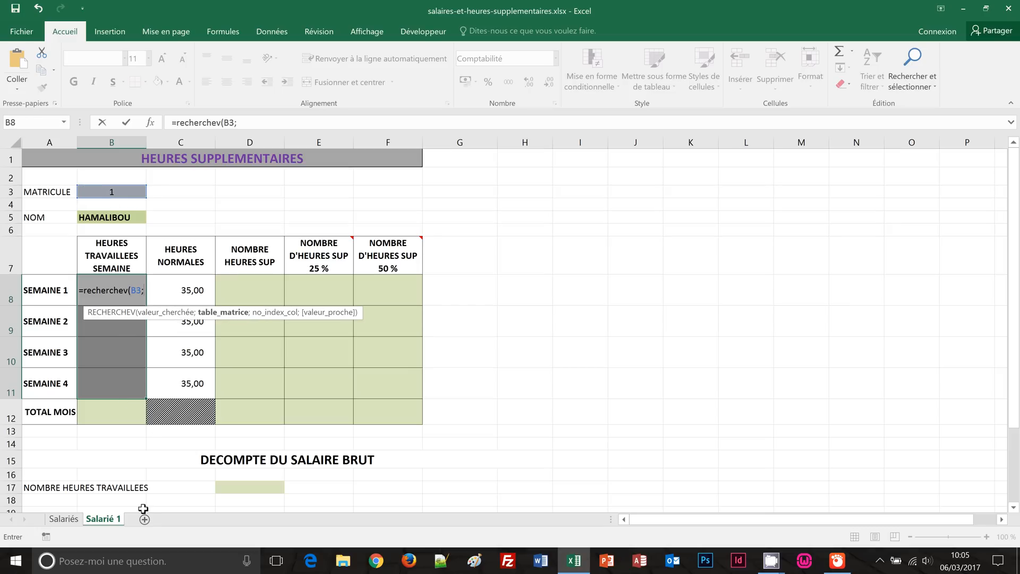
left_click(64, 519)
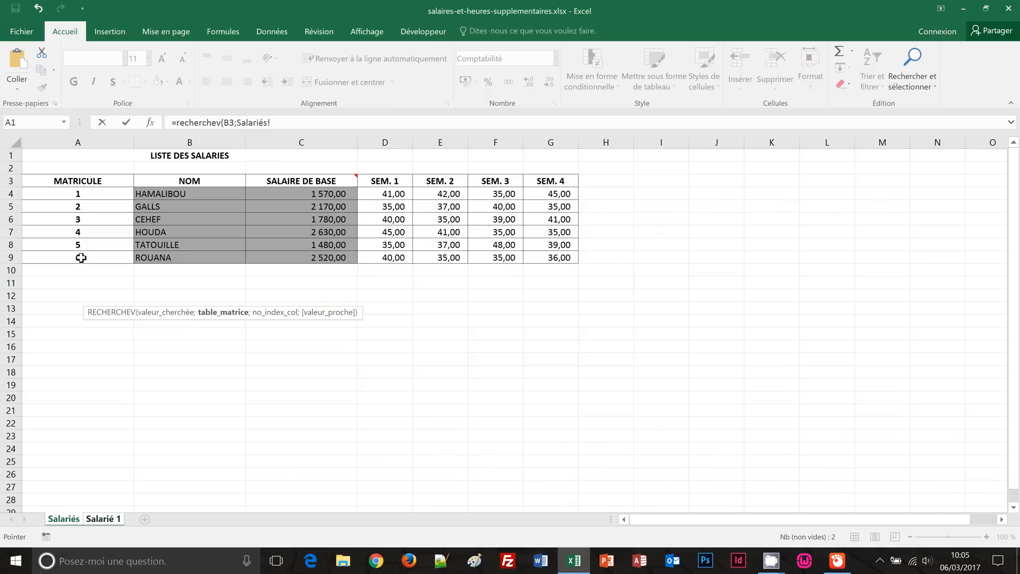
left_click(89, 183)
left_click_drag(89, 183, 561, 260)
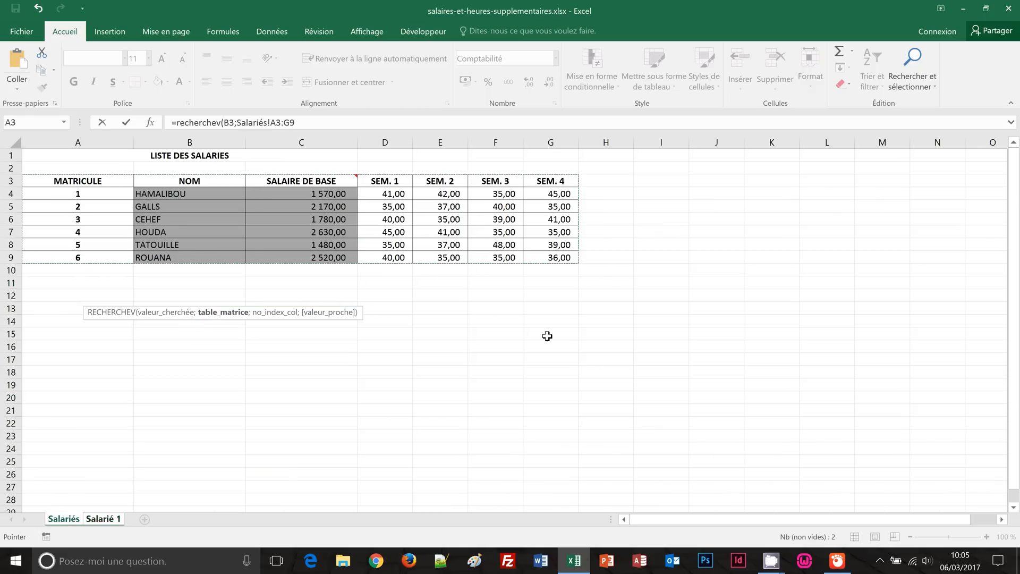
type(";")
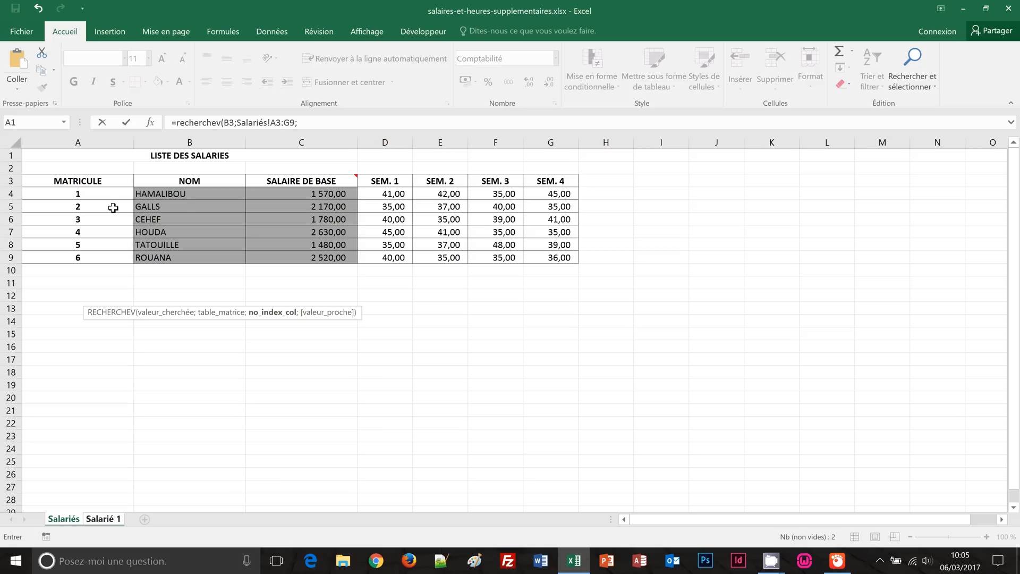
left_click(324, 122)
type("4")
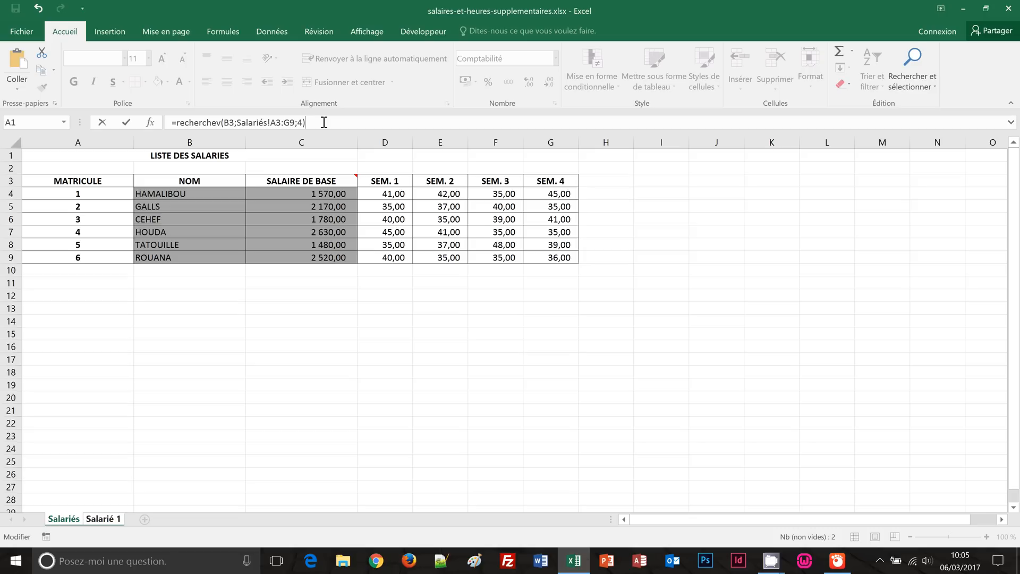
Step: Make the formula's references absolute as $A$3:$G$9 and $B$3, and enter it in all of B8:B11
left_click(282, 123)
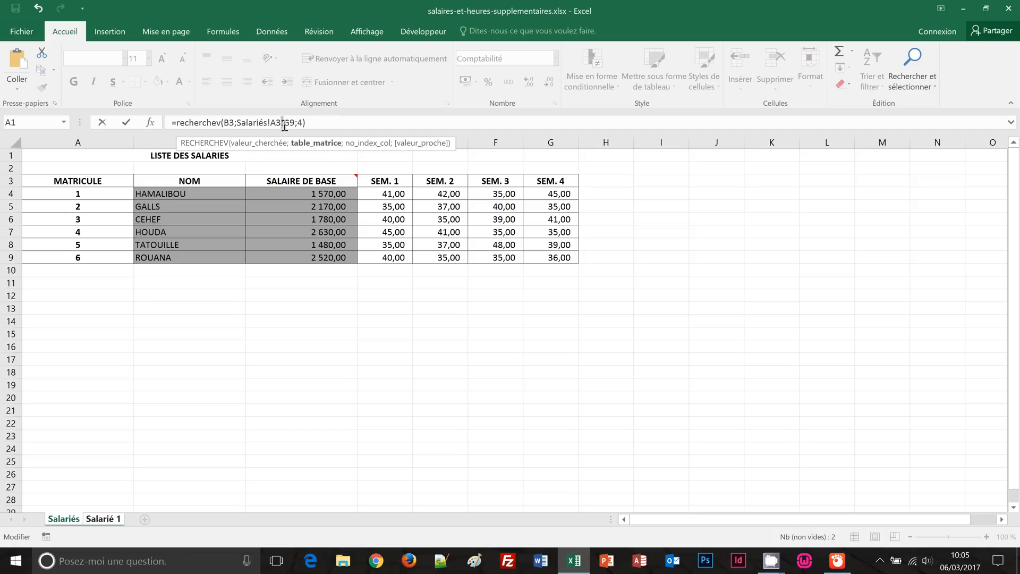
key("F4")
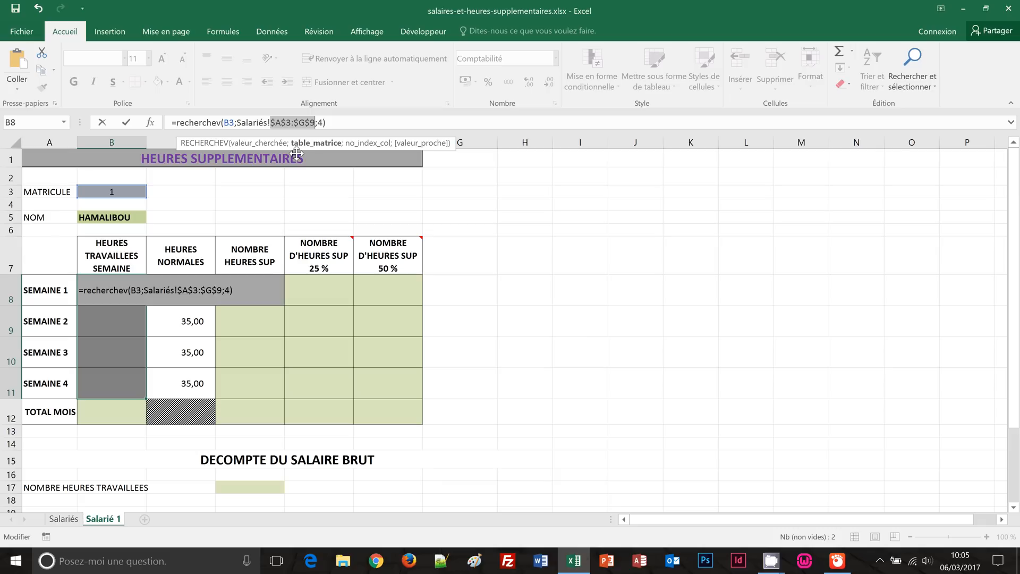
left_click(230, 122)
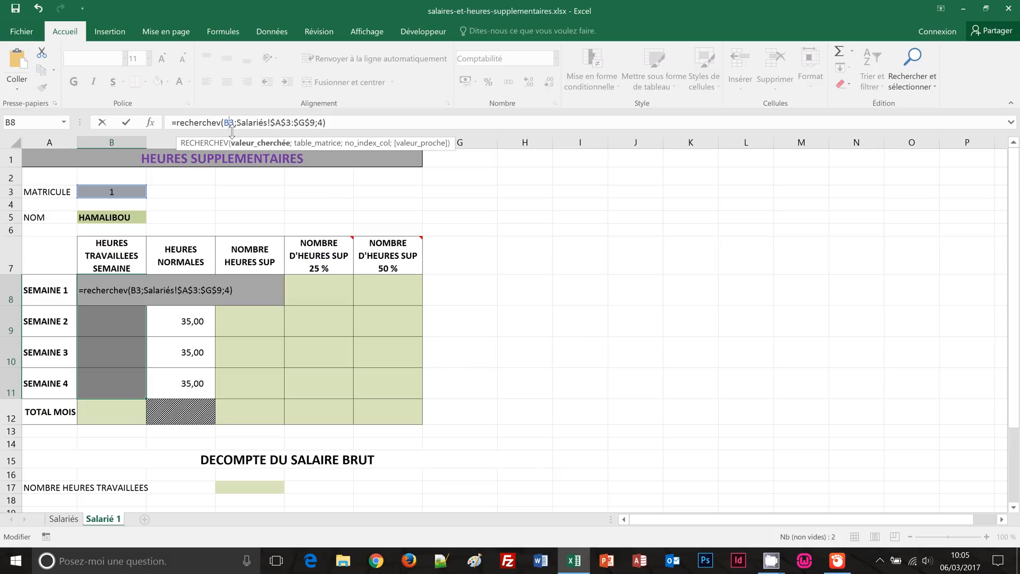
key("F4")
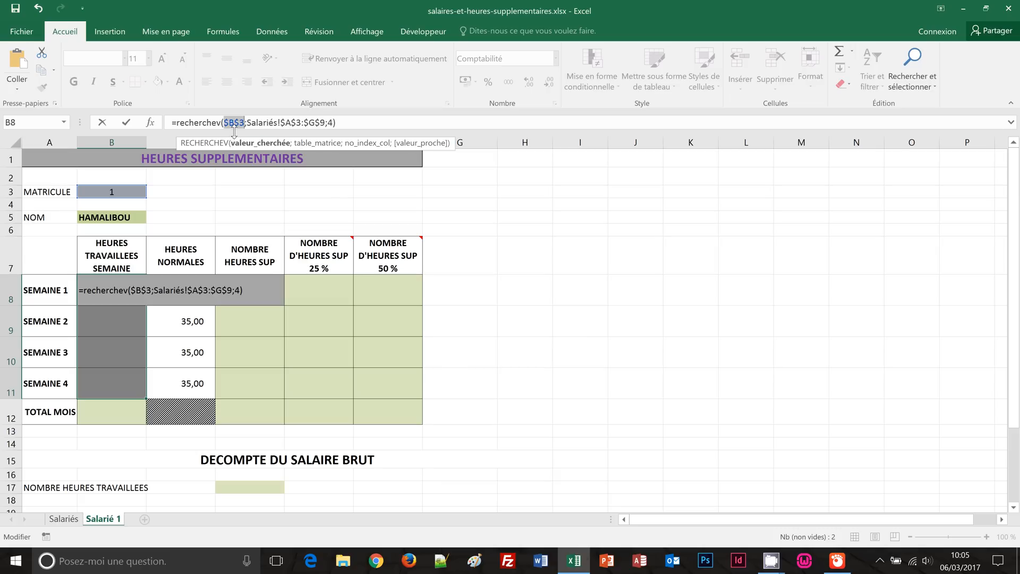
left_click(353, 123)
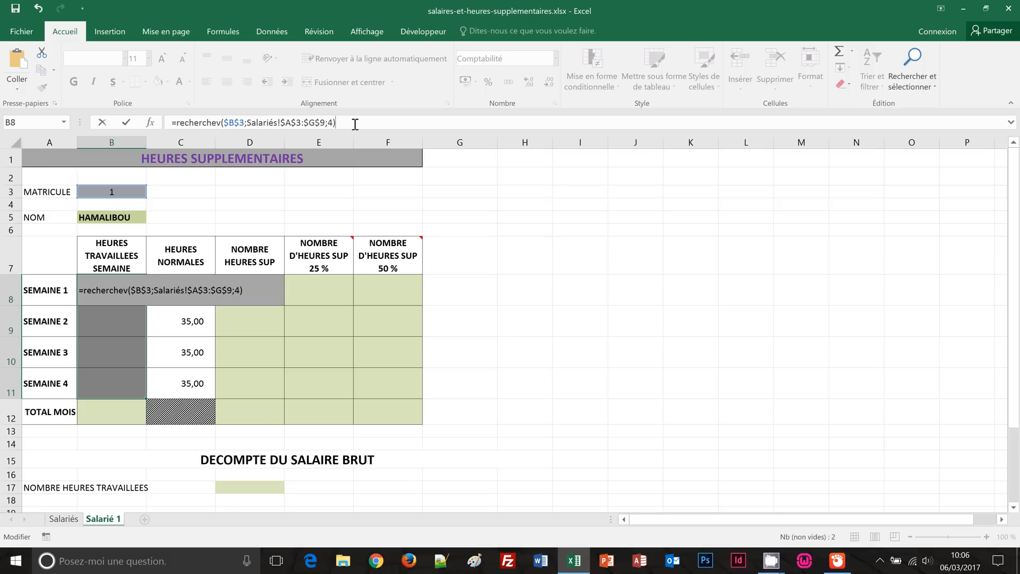
key("ctrl+Return")
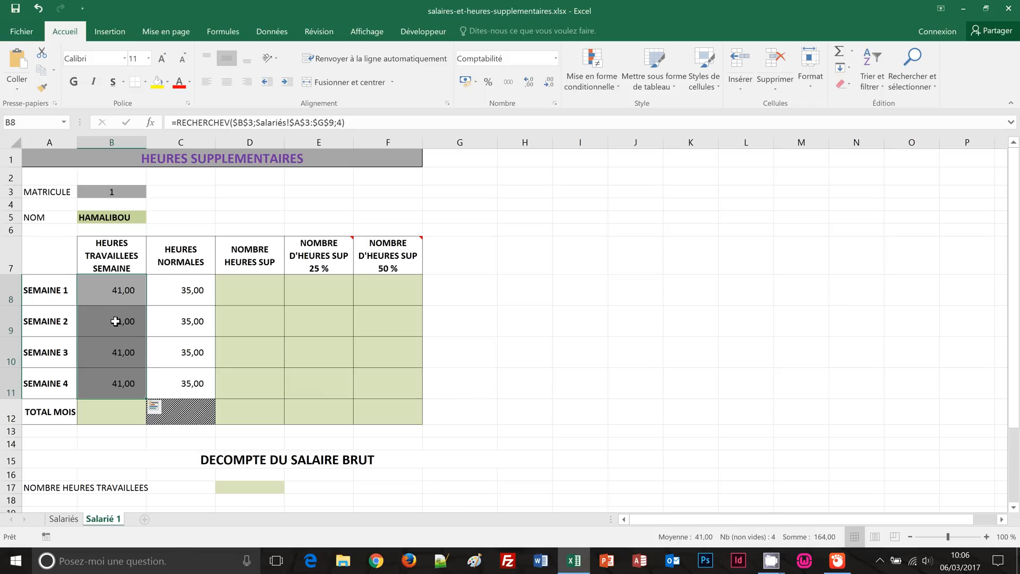
Step: Set the column index of the SEMAINE 2 hours lookup in B9 to 5
left_click(115, 321)
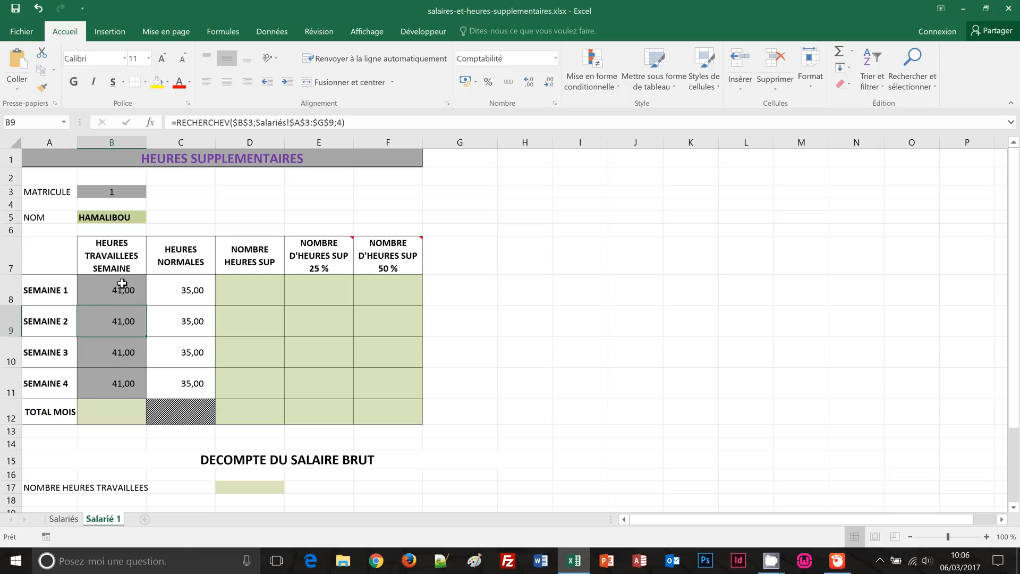
double_click(125, 324)
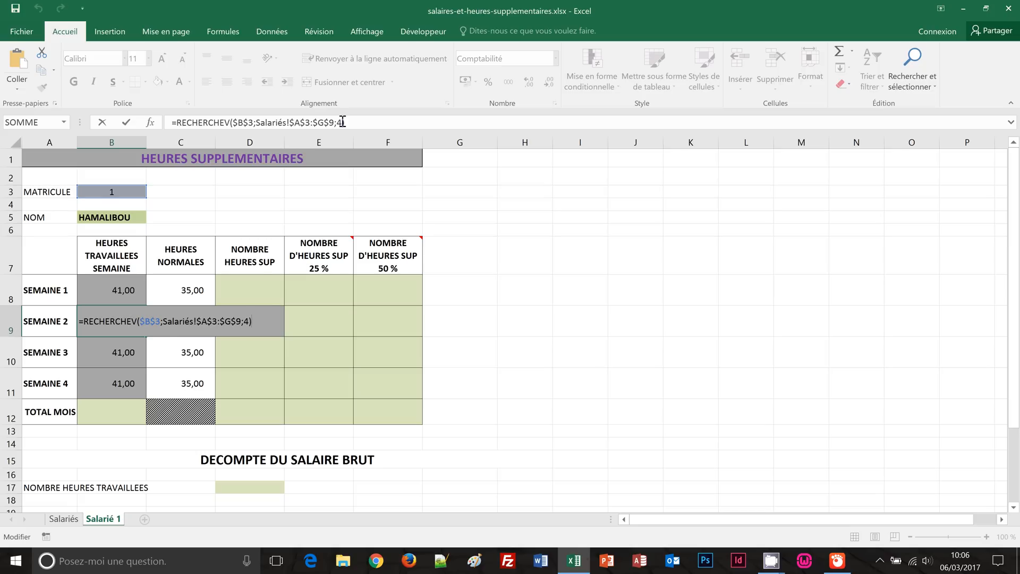
double_click(247, 322)
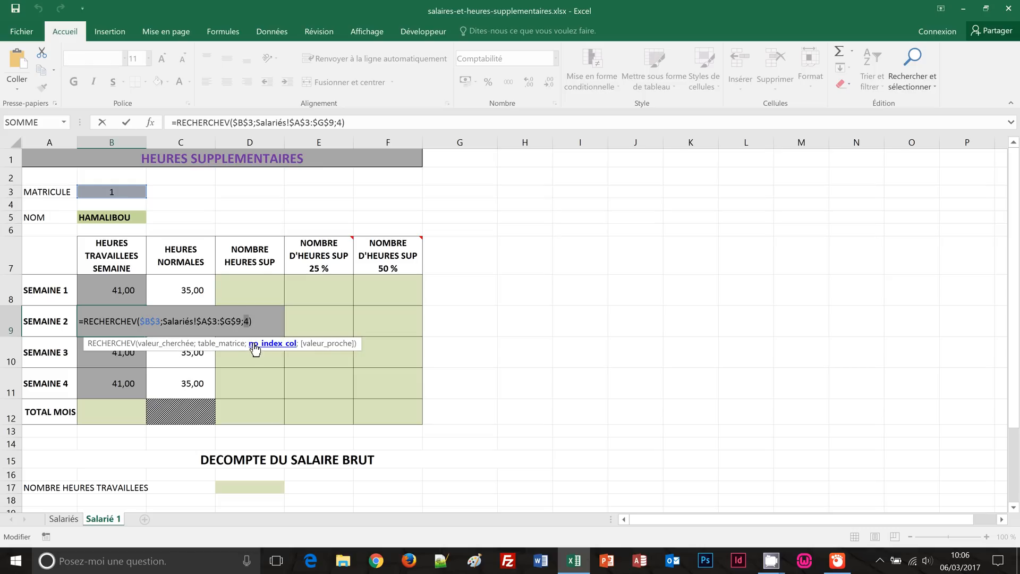
type("5")
key("ctrl+Return")
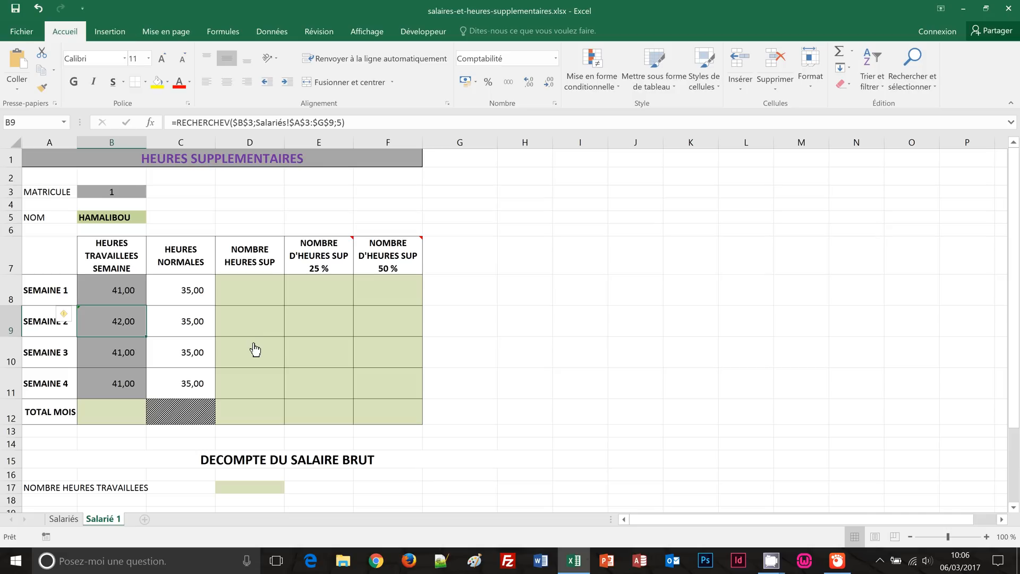
Step: Set the column index of the SEMAINE 3 hours lookup in B10 to 6
left_click(132, 360)
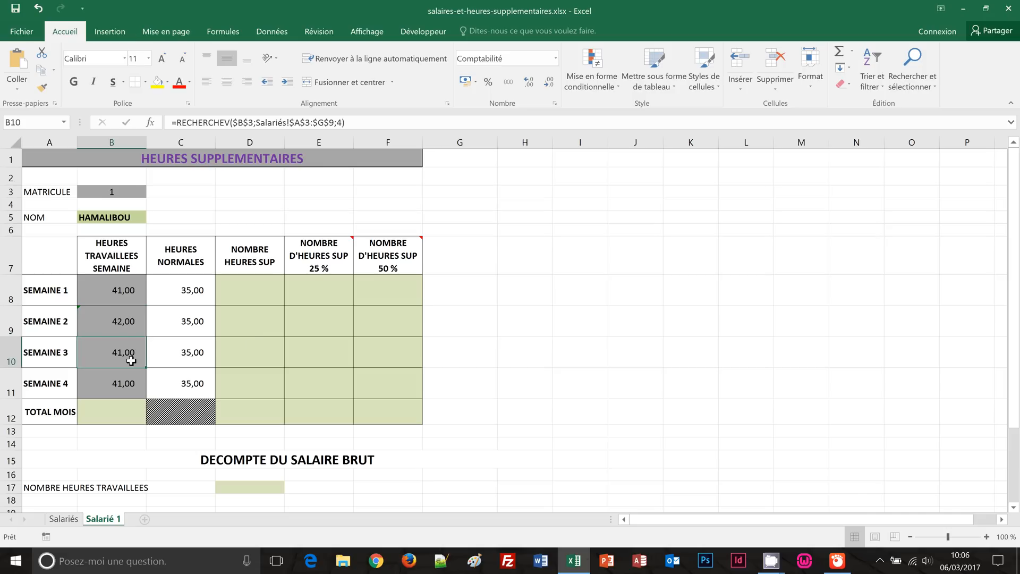
double_click(132, 361)
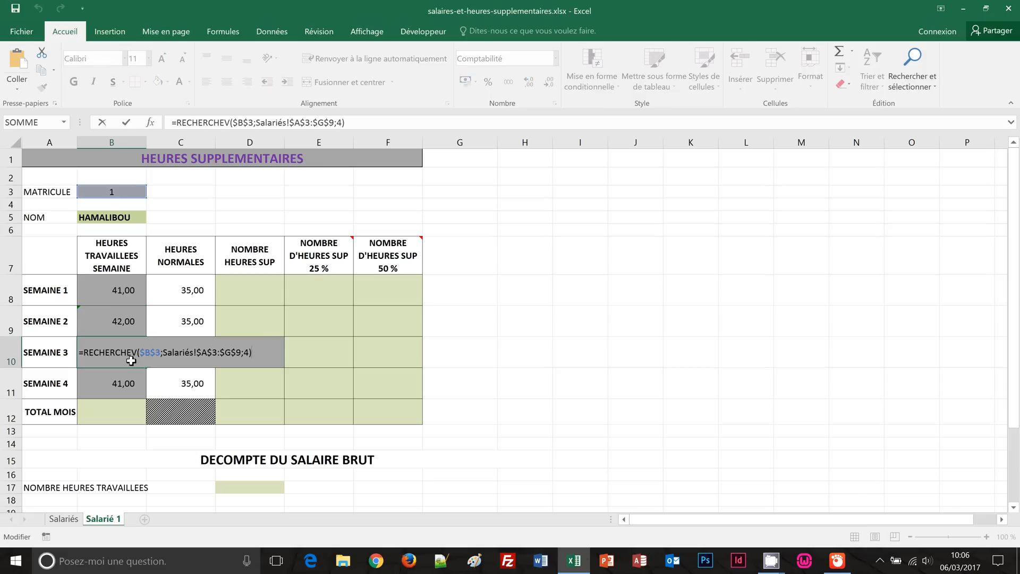
double_click(248, 352)
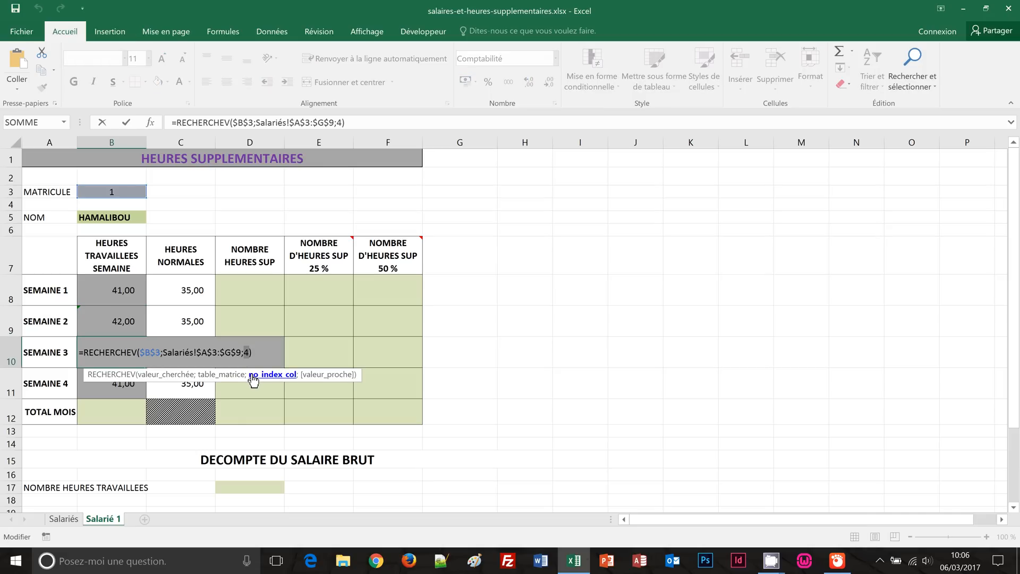
type("6")
key("ctrl+Return")
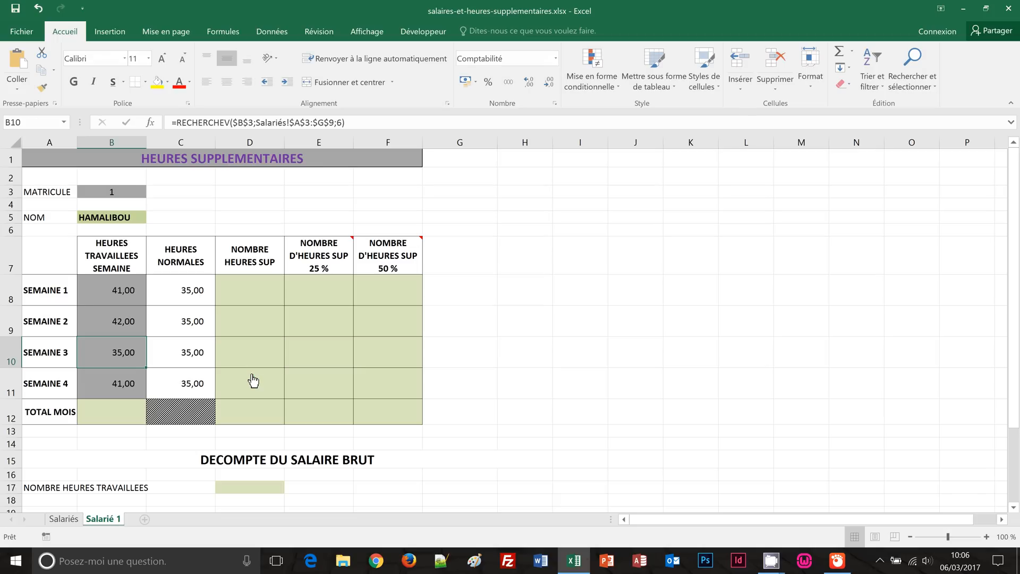
Step: Set the column index of the SEMAINE 4 hours lookup in B11 to 7
left_click(132, 383)
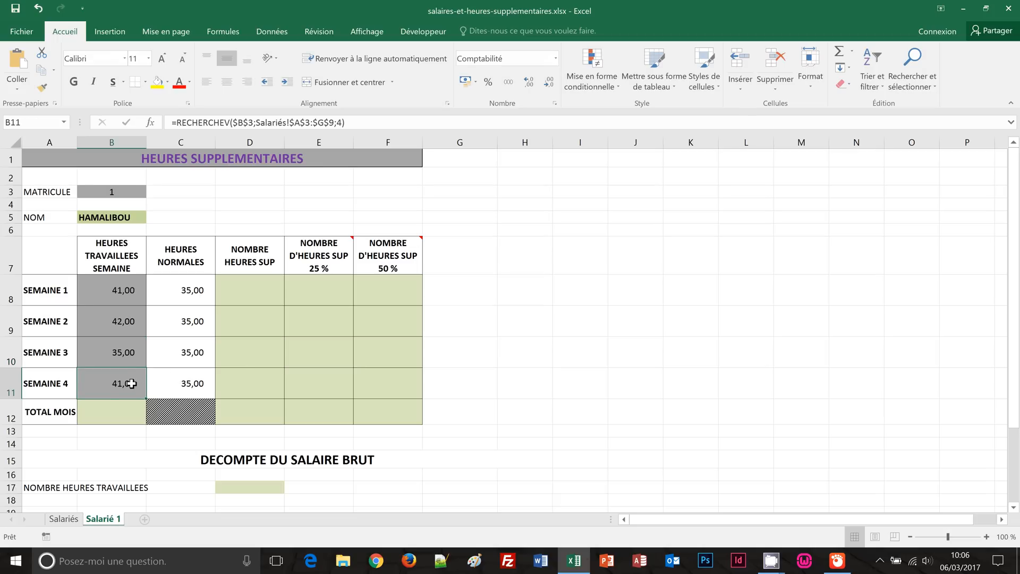
double_click(131, 383)
double_click(246, 383)
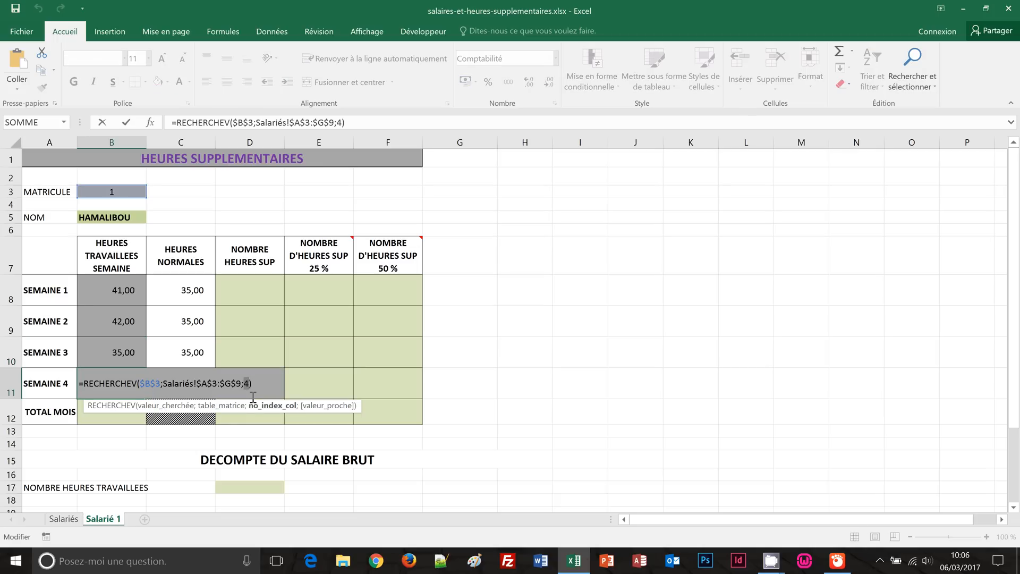
type("7")
key("ctrl+Return")
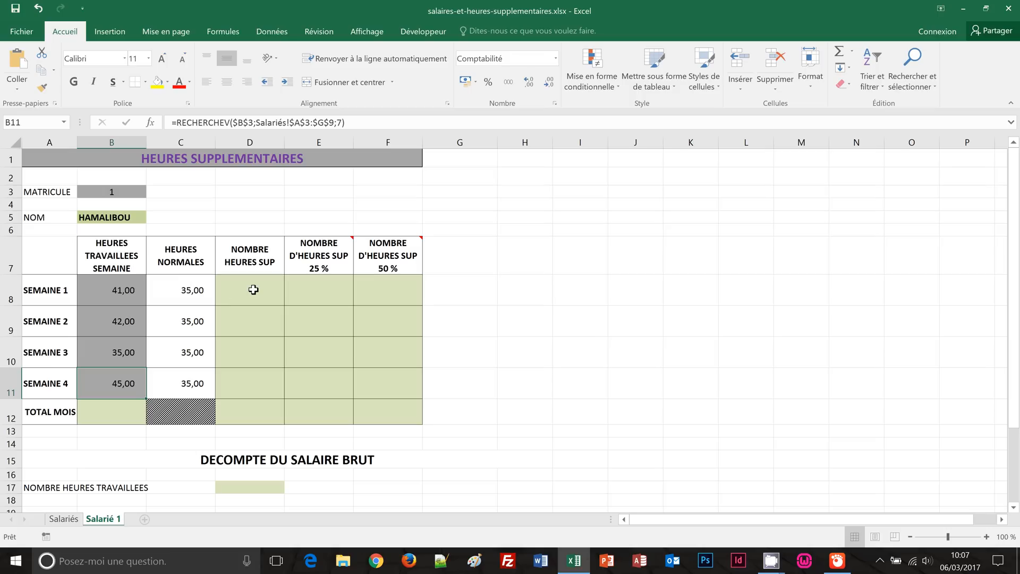
Step: Calculate the weekly overtime hours in D8:D11 with the formula =B8-C8, entered in all four cells at once
left_click_drag(253, 289, 252, 387)
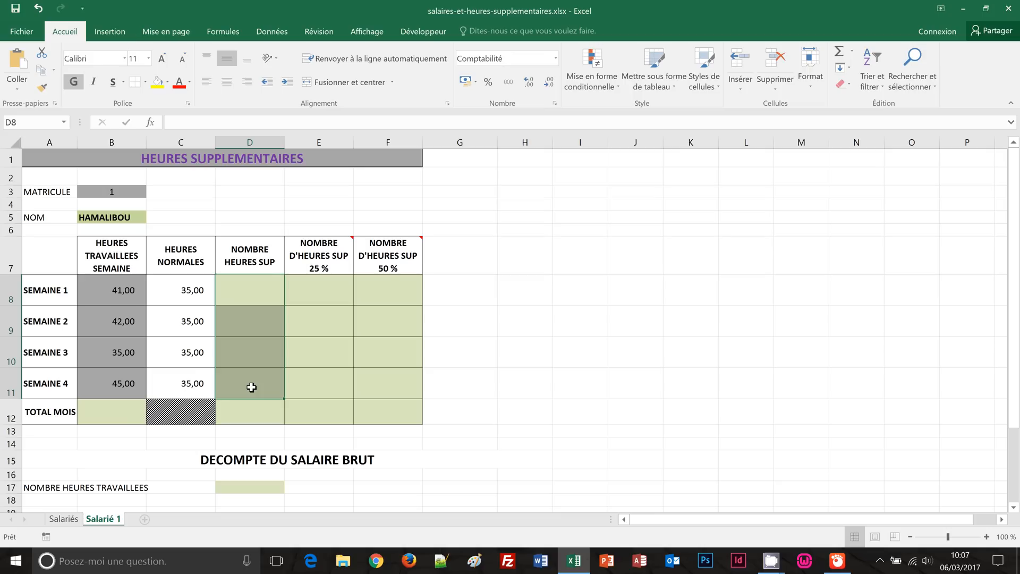
type("=")
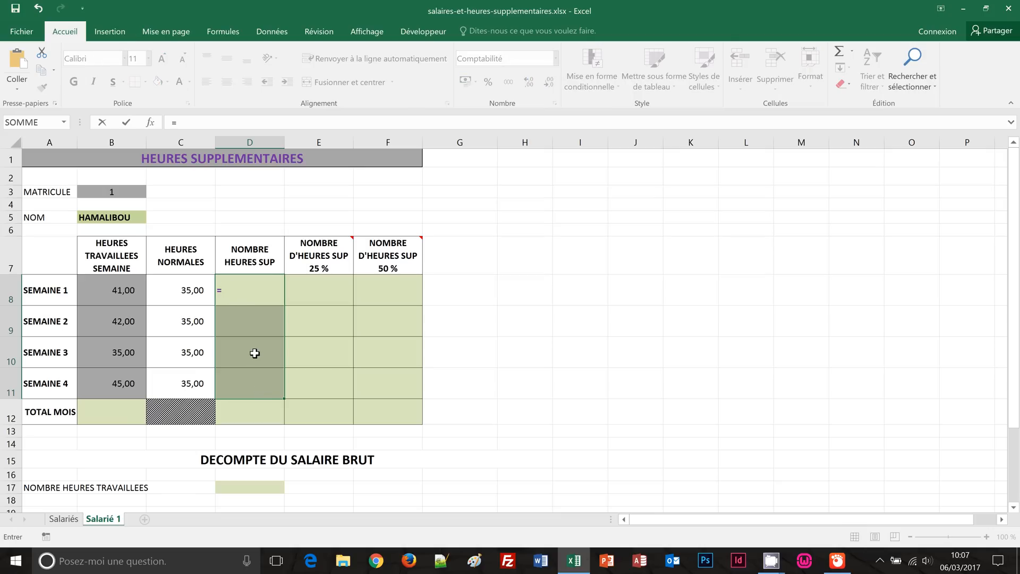
left_click(115, 289)
type("-")
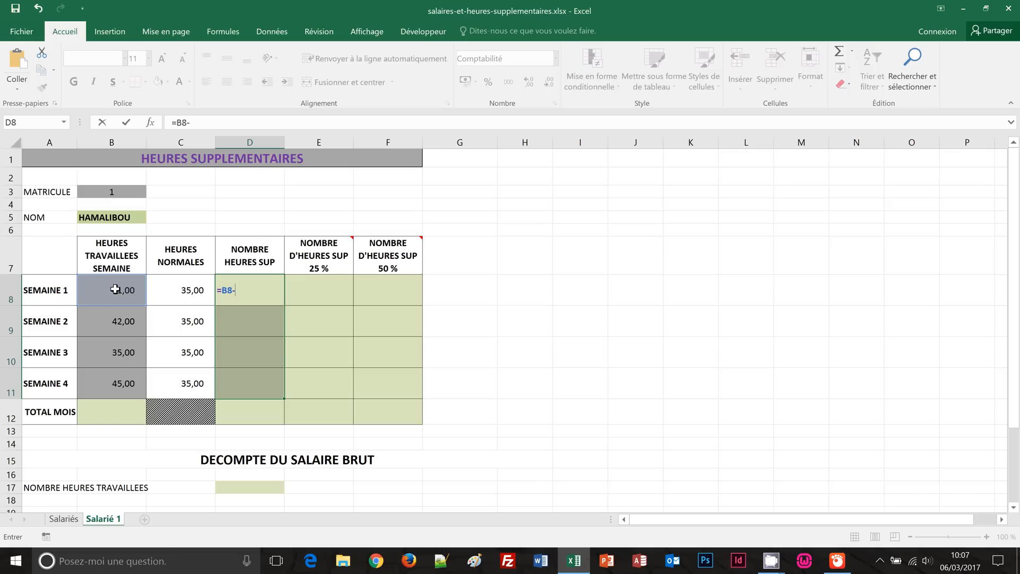
left_click(200, 290)
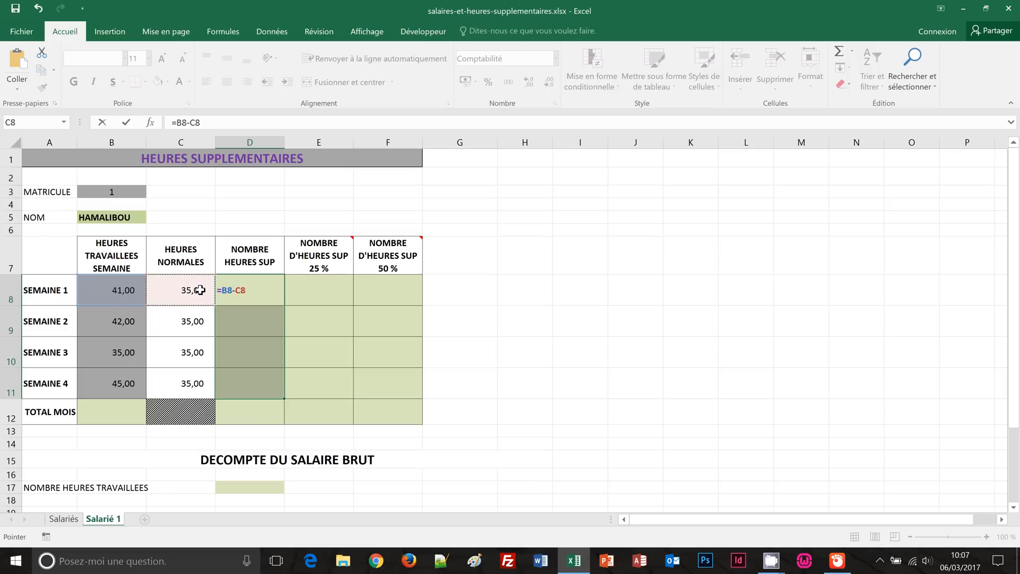
key("ctrl+Return")
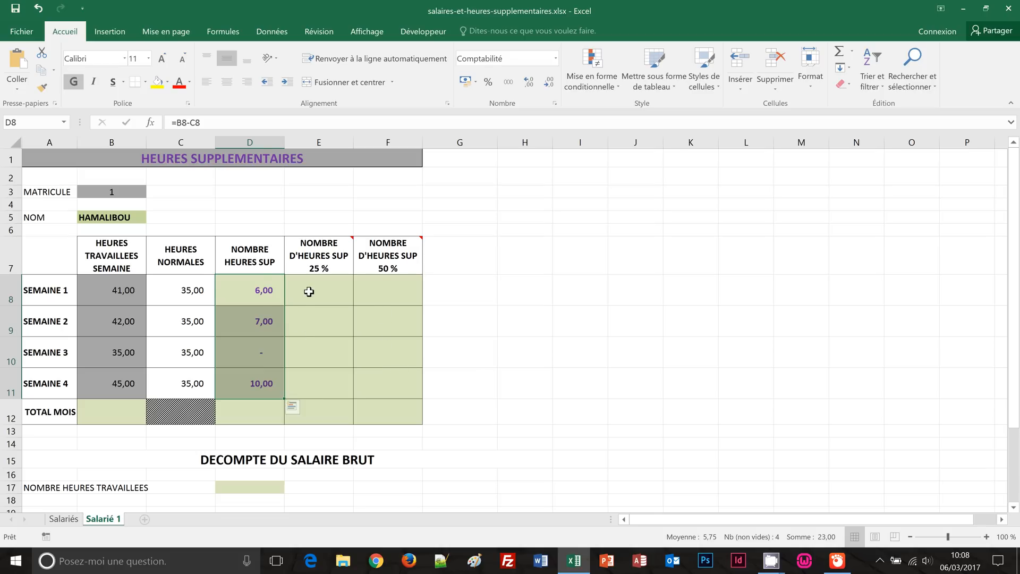
Step: Calculate the 25 % overtime hours in E8:E11 with the formula =SI(D8<=8;D8;8), entered in all four cells at once
left_click_drag(309, 291, 311, 386)
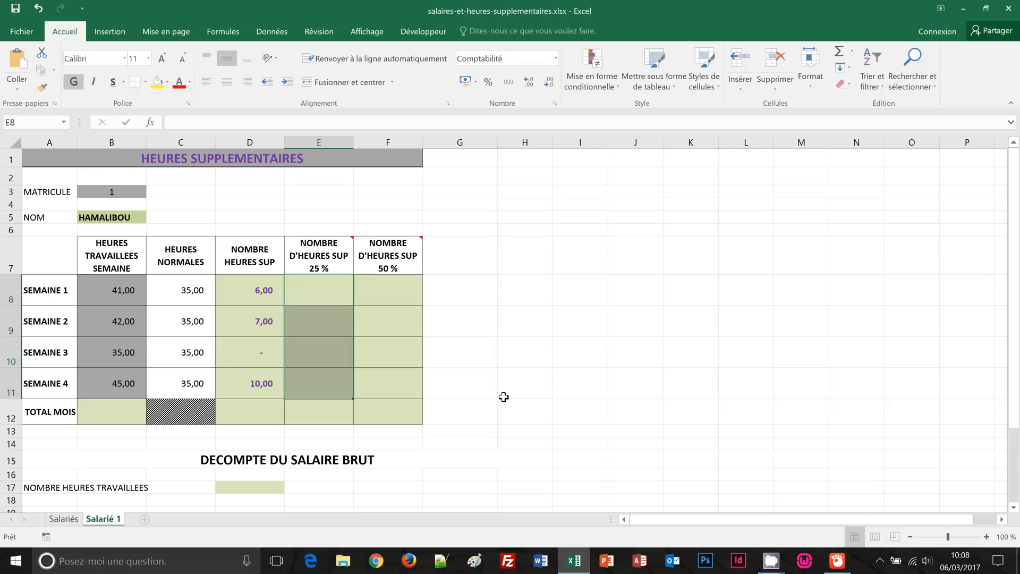
type("=si(")
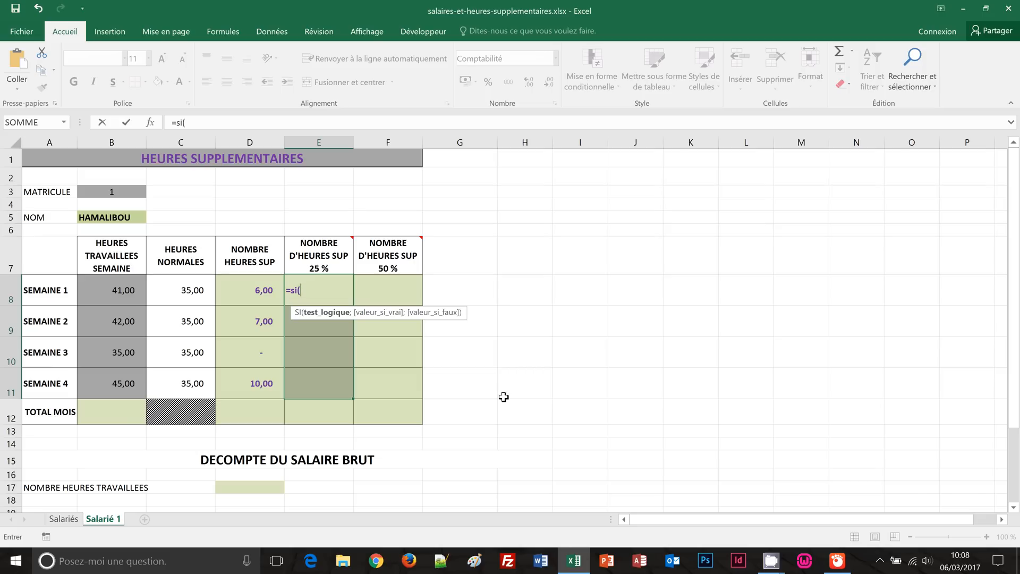
left_click(253, 291)
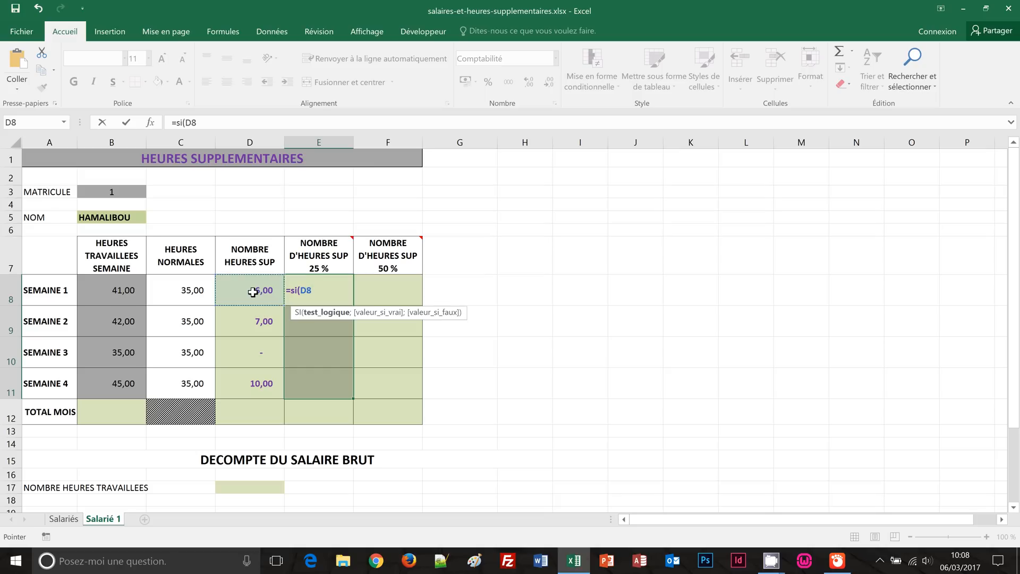
type("<=8;")
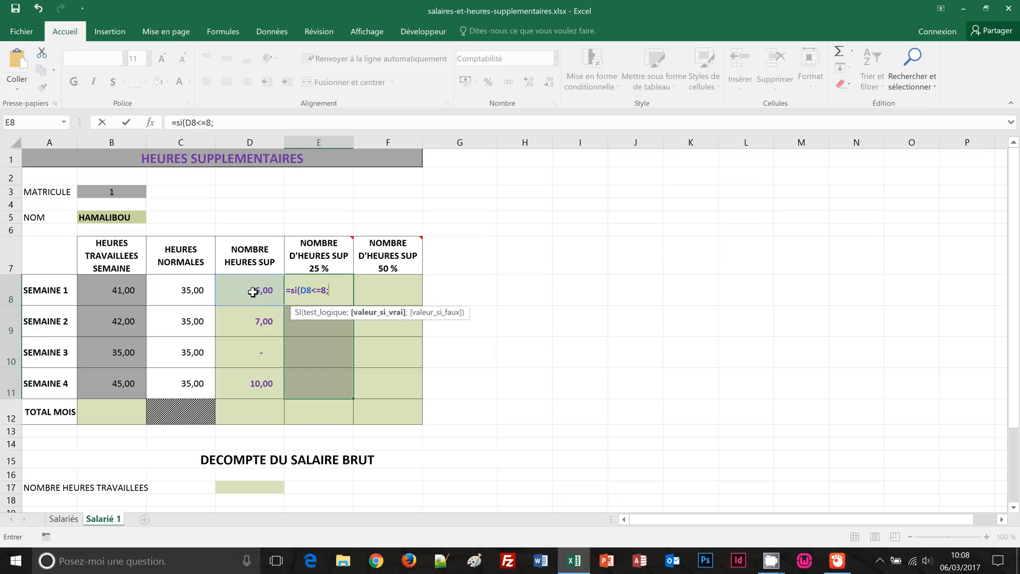
left_click(253, 293)
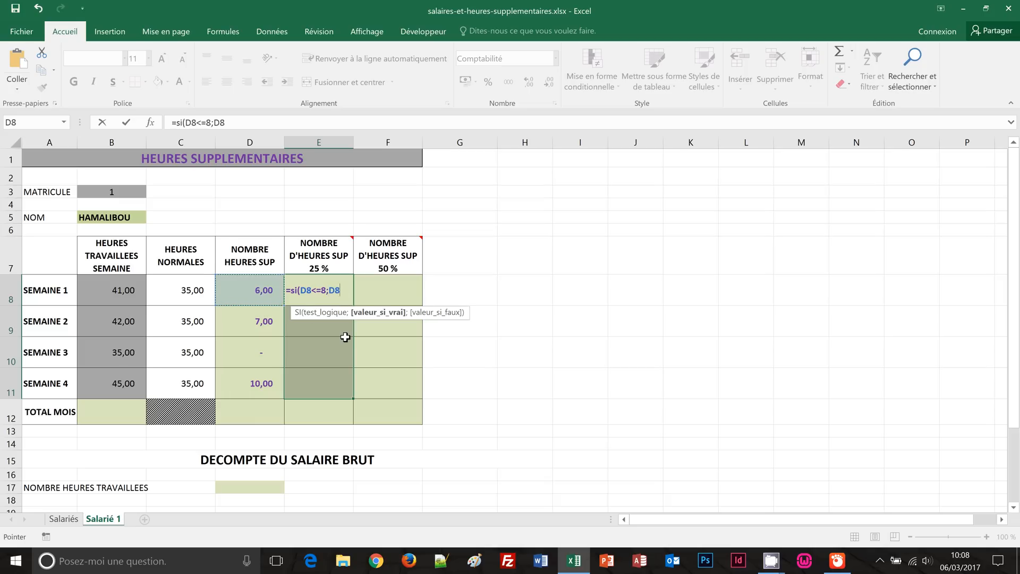
type(";")
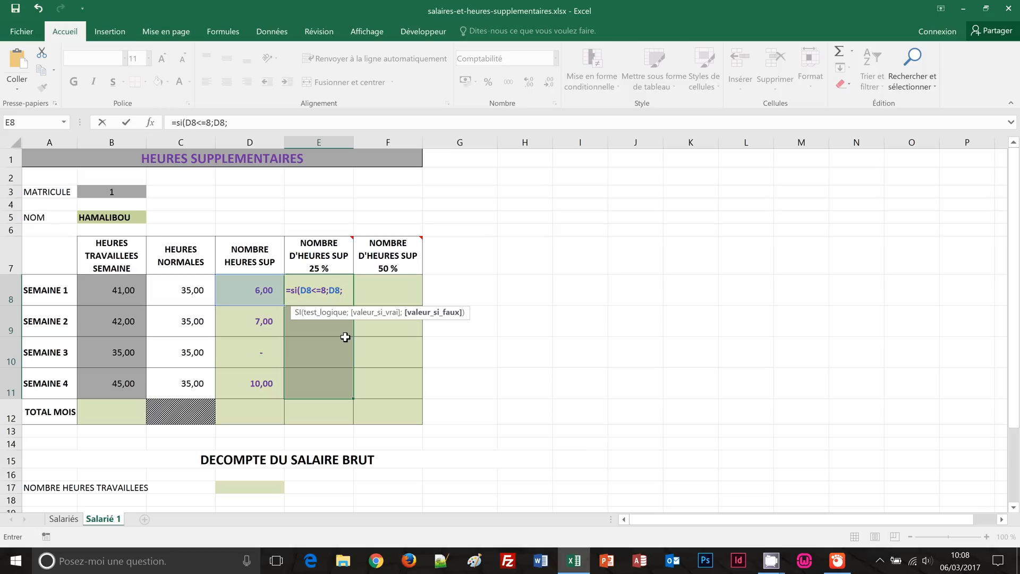
type("8")
type(")")
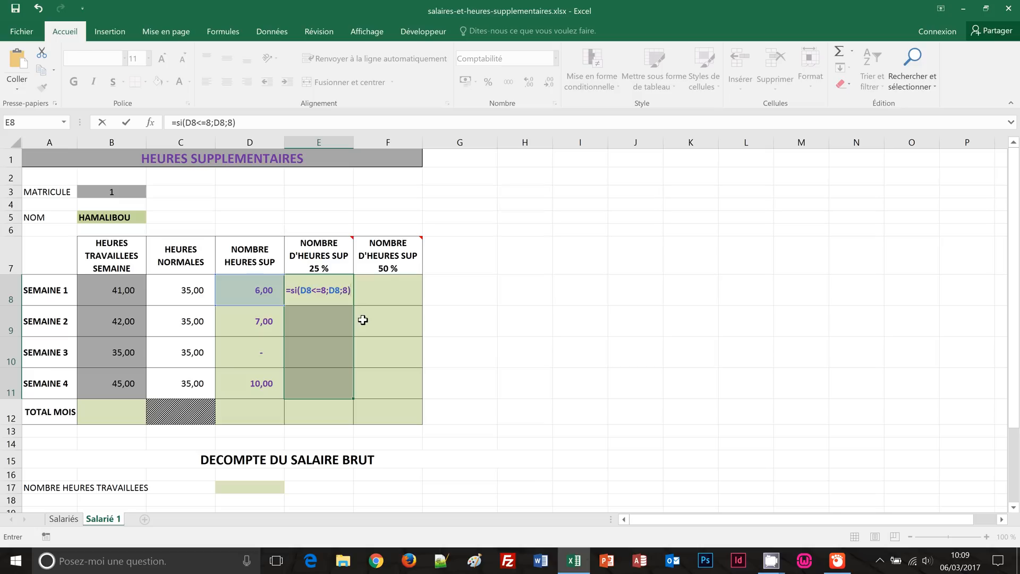
key("ctrl+Return")
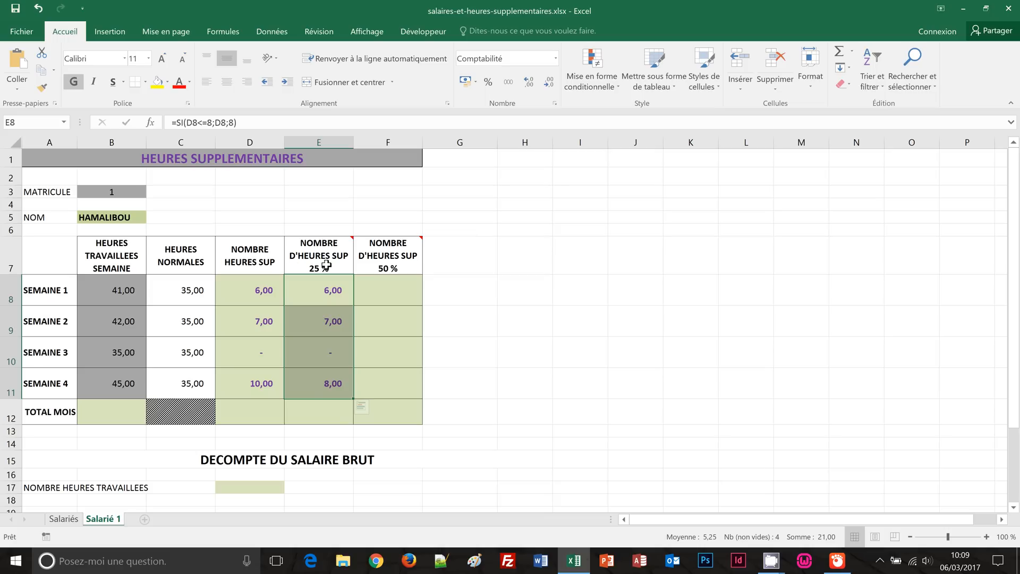
Step: Calculate the 50 % overtime hours in F8:F11 with the formula =D8-E8, entered in all four cells at once
mouse_move(321, 266)
left_click_drag(381, 288, 392, 380)
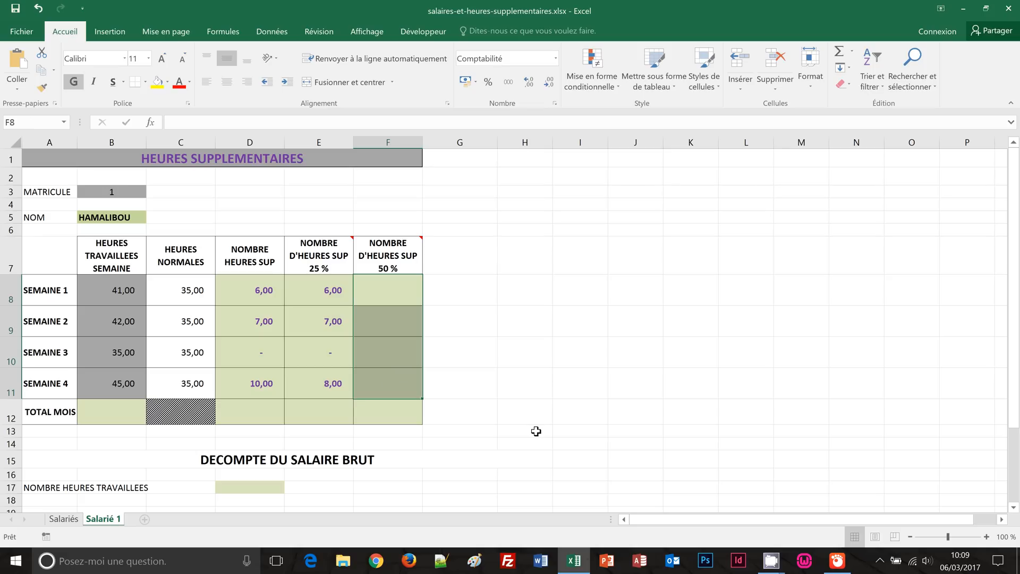
type("=")
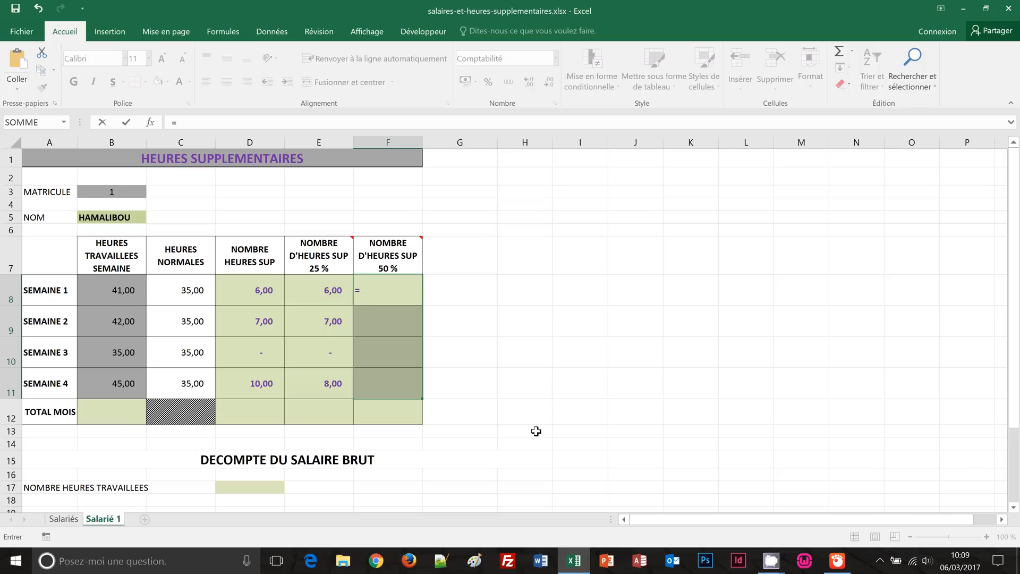
left_click(252, 290)
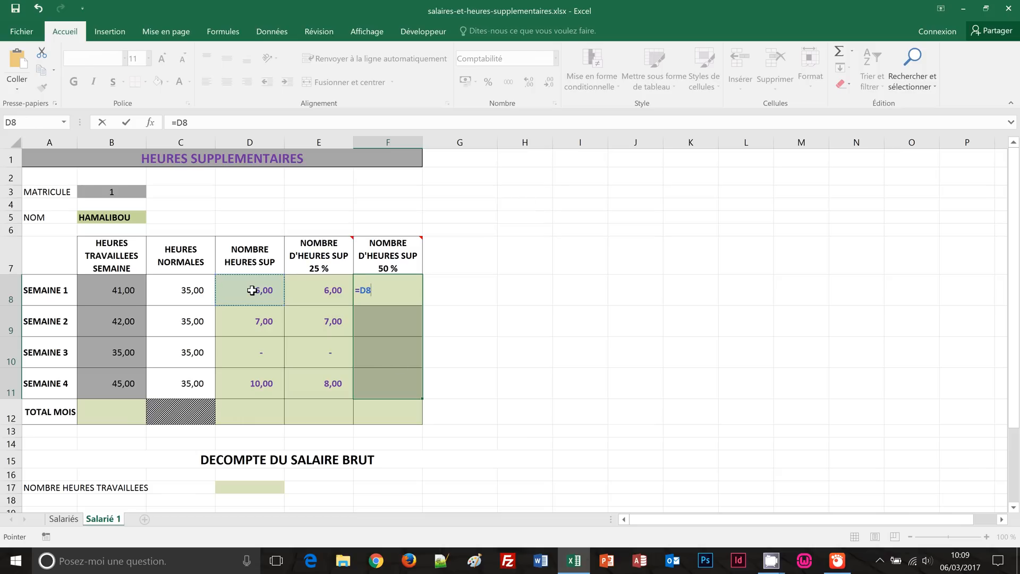
type("-")
left_click(334, 290)
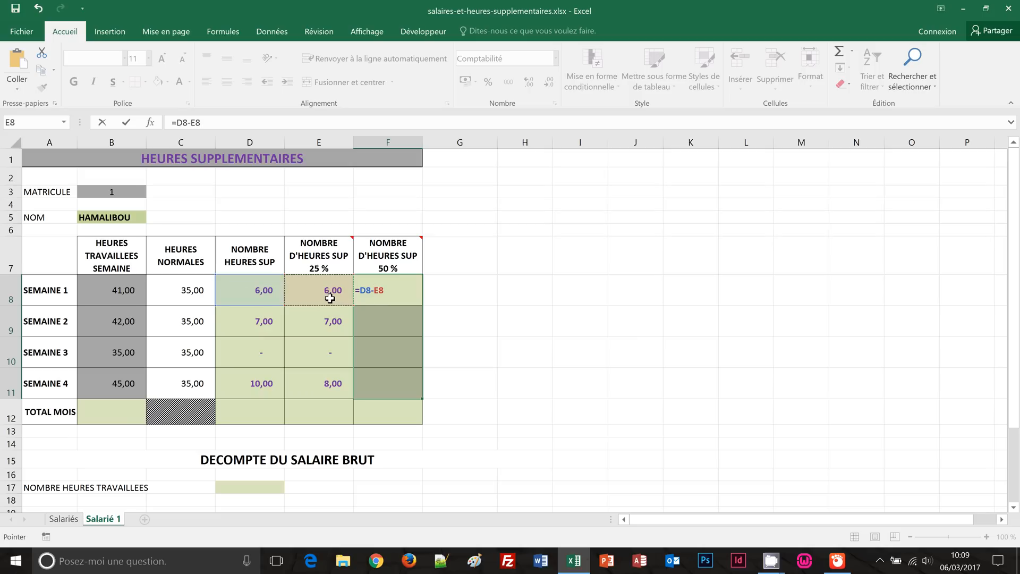
key("ctrl+Return")
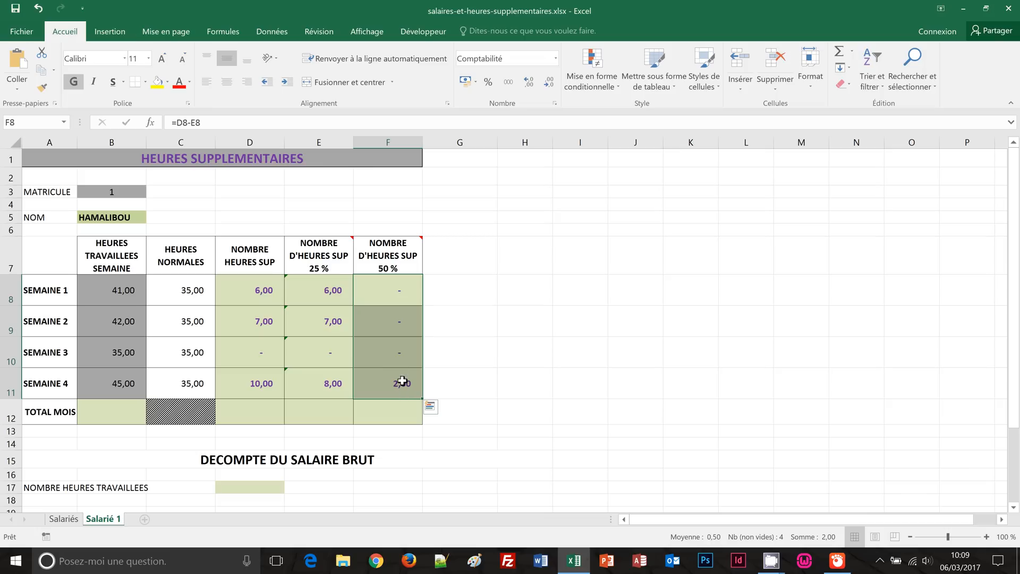
left_click(488, 365)
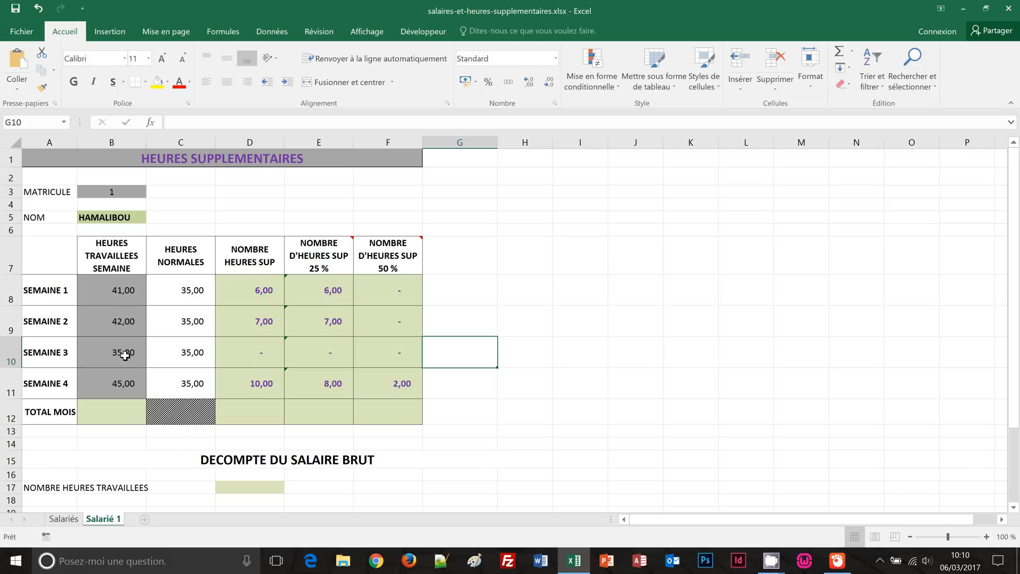
Step: Fill the TOTAL MOIS row with automatic sums of the SEMAINE 1 to 4 values in columns B, D, E and F
left_click_drag(108, 287, 98, 405)
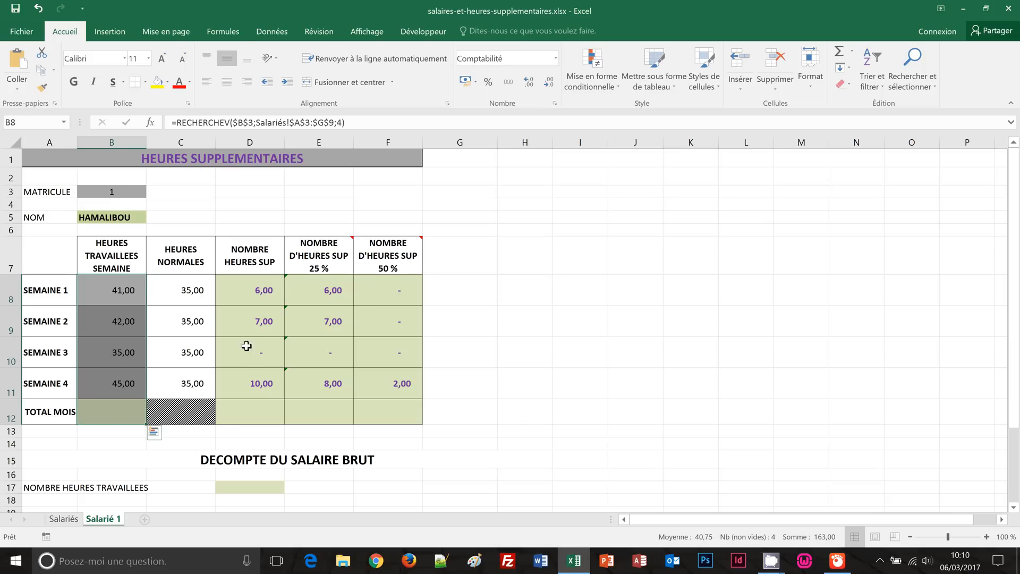
mouse_move(235, 283)
left_mouse_down()
mouse_move(280, 298)
mouse_move(352, 349)
mouse_move(388, 387)
mouse_move(389, 411)
left_mouse_up()
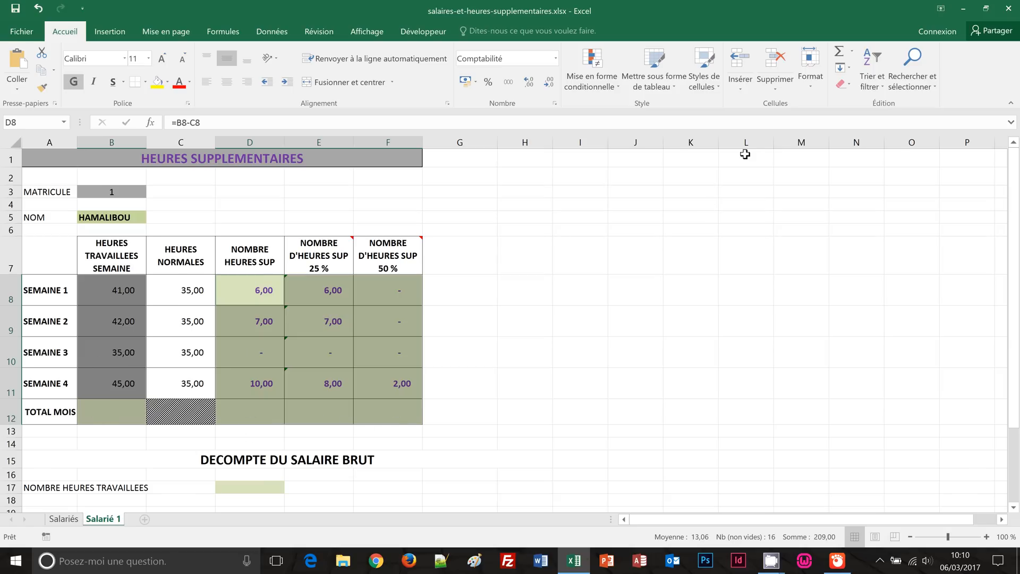
left_click(838, 54)
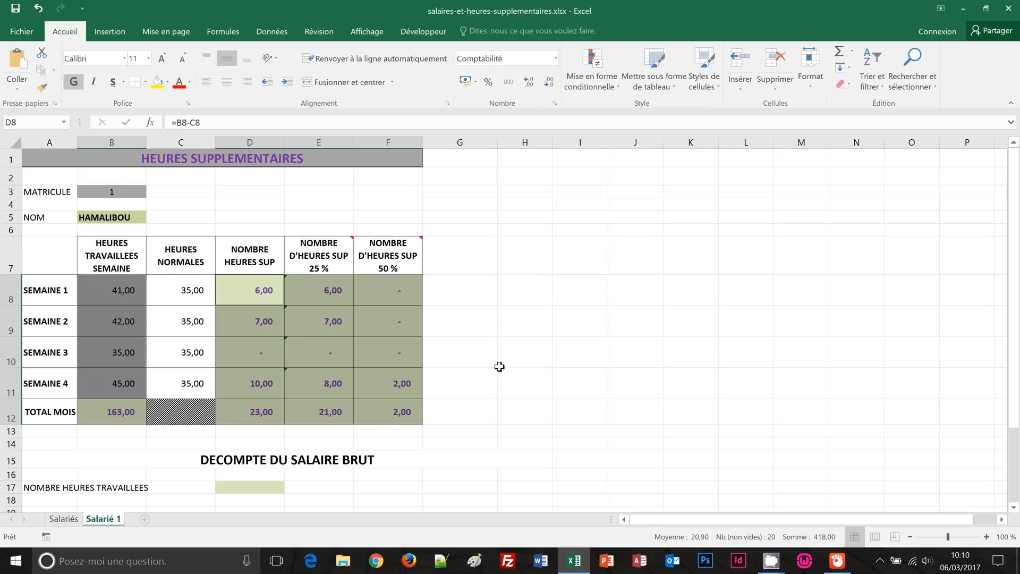
Step: Link NOMBRE HEURES TRAVAILLEES in D17 to the monthly total of hours worked with the formula =B12
scroll(500, 367, "down", 1)
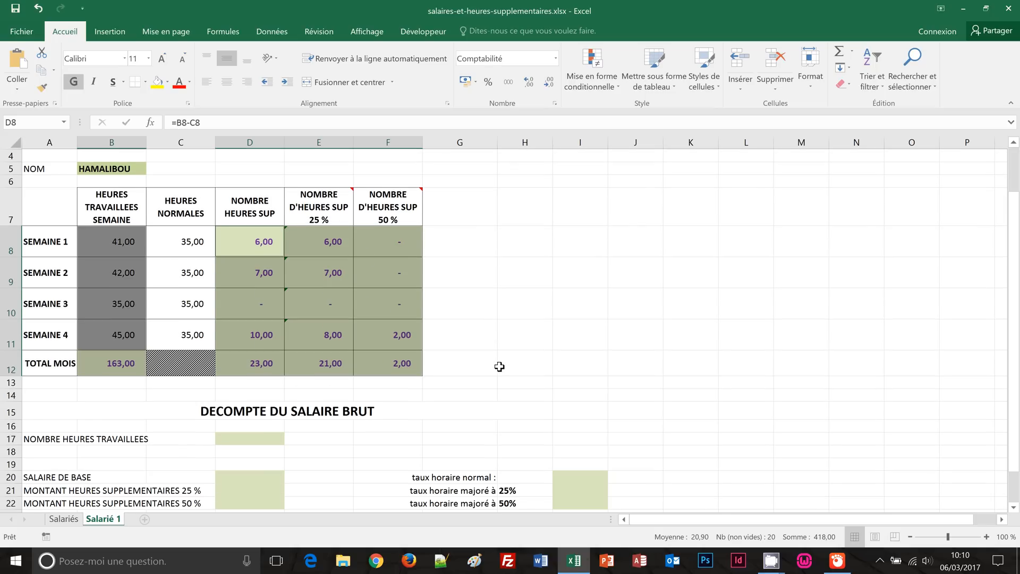
left_click(489, 396)
scroll(489, 395, "down", 1)
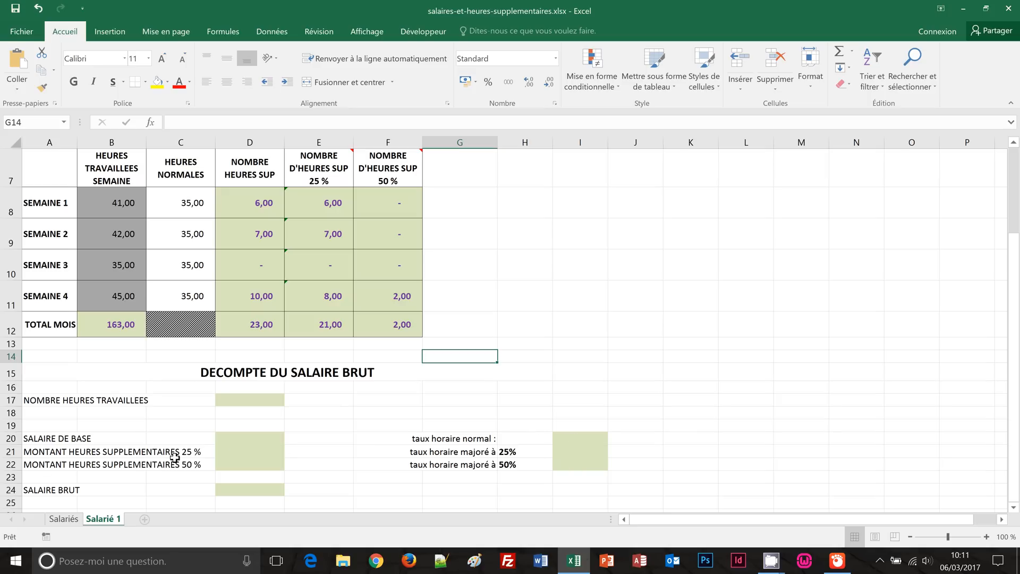
left_click(223, 399)
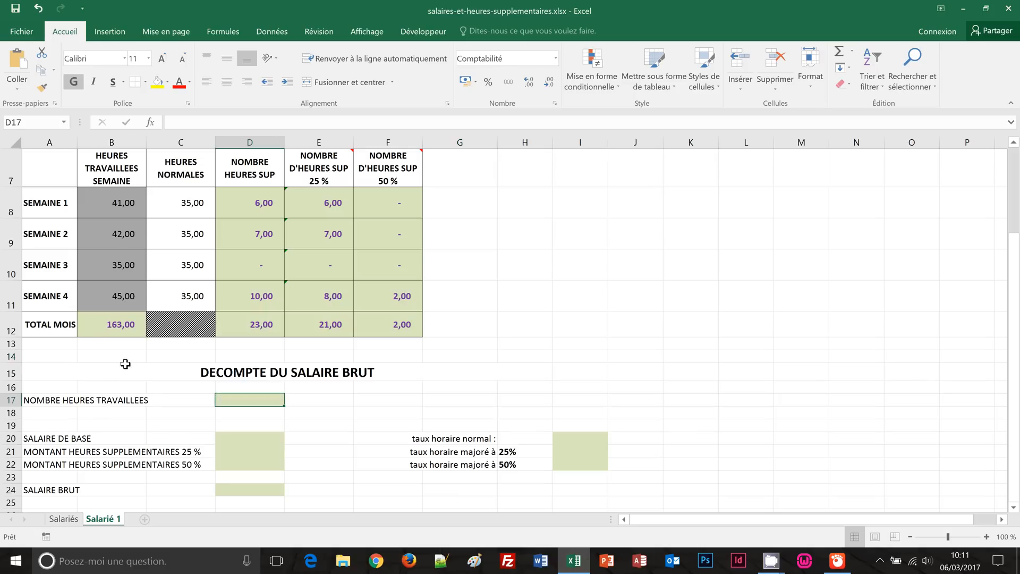
type("=")
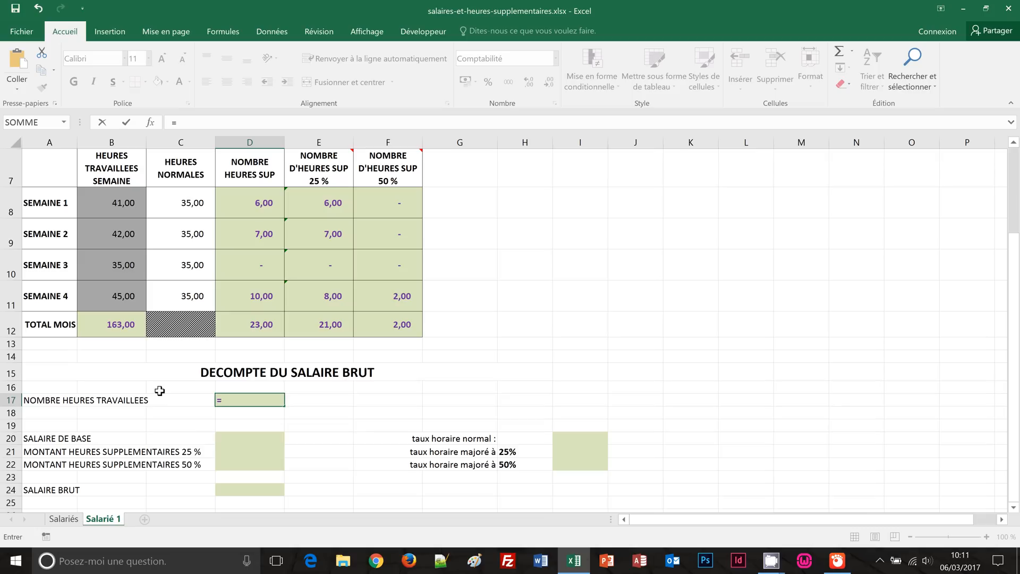
left_click(104, 323)
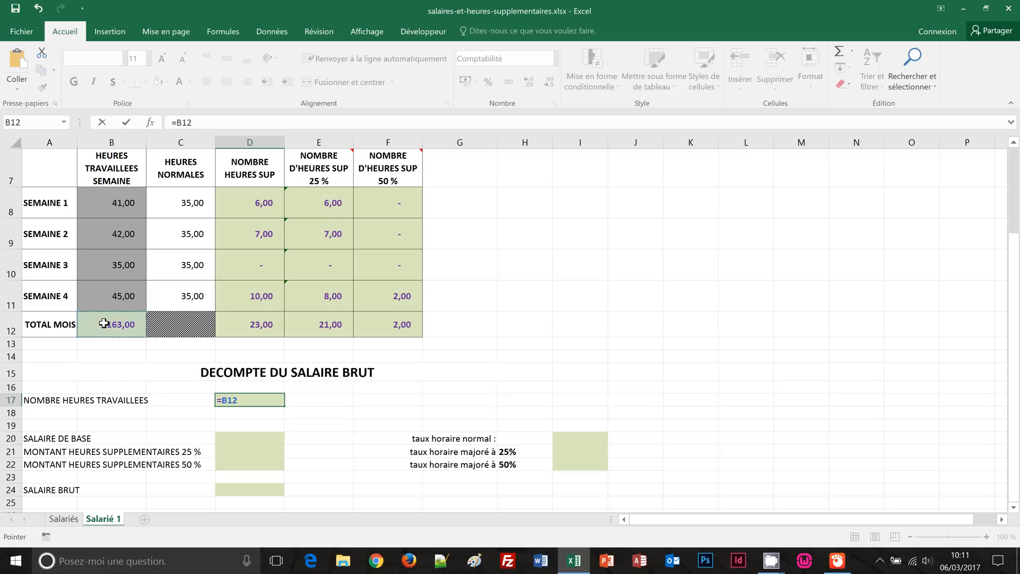
key("ctrl+Return")
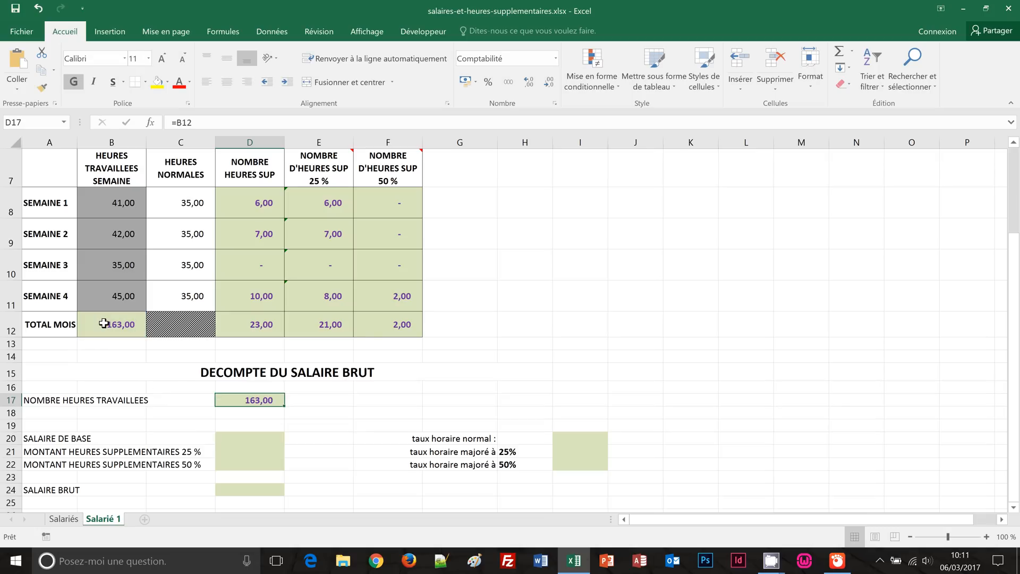
Step: Look up the SALAIRE DE BASE in D20 by matricule with the formula =RECHERCHEV(B3;Salariés!A3:G9;3)
left_click(246, 439)
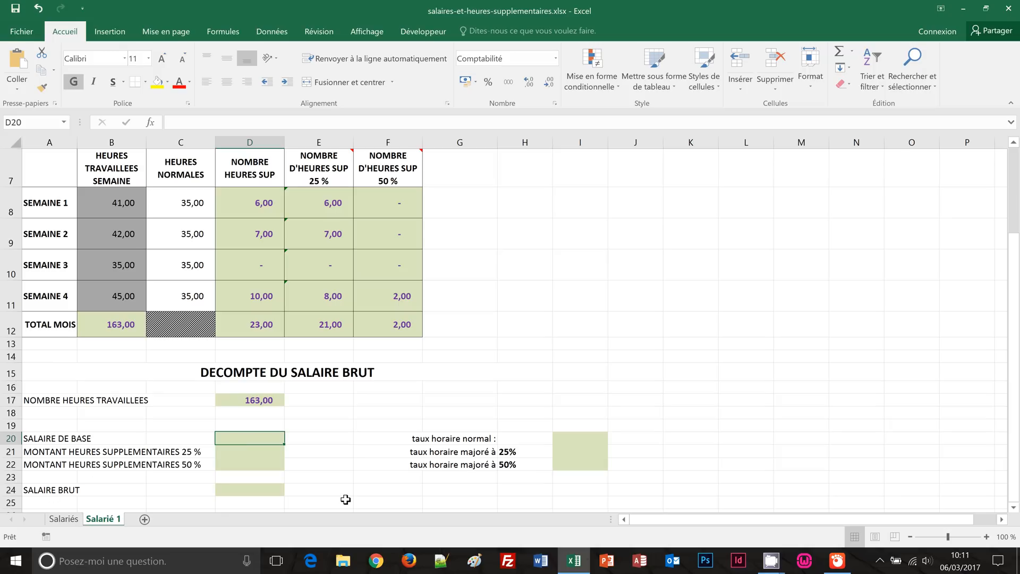
type("=reche")
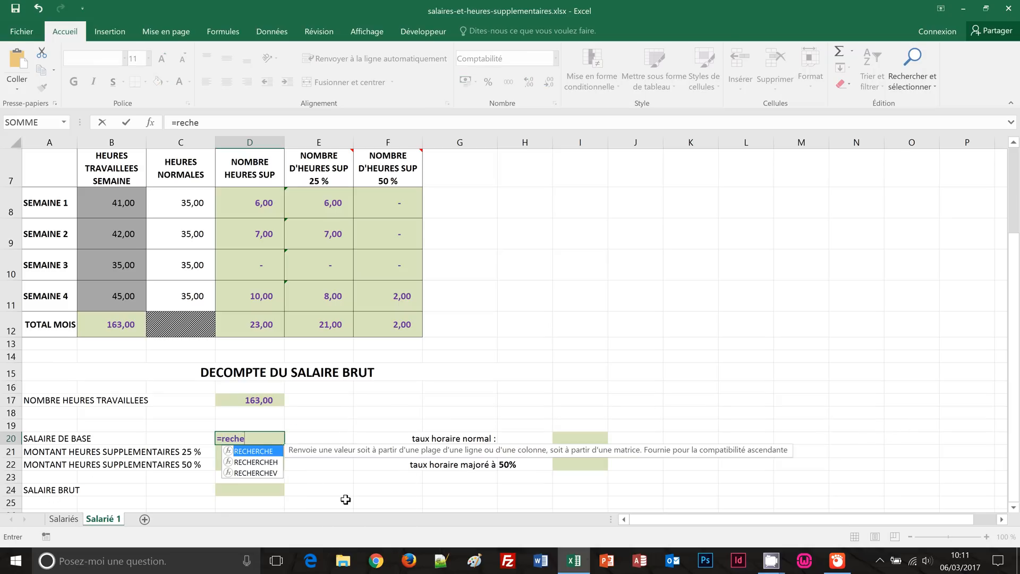
type("rchev")
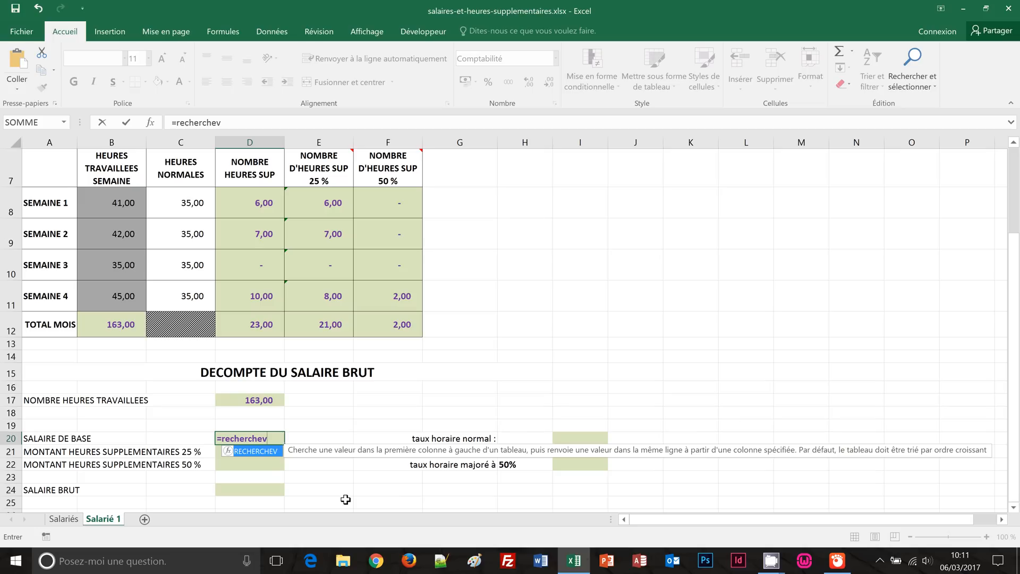
type("(")
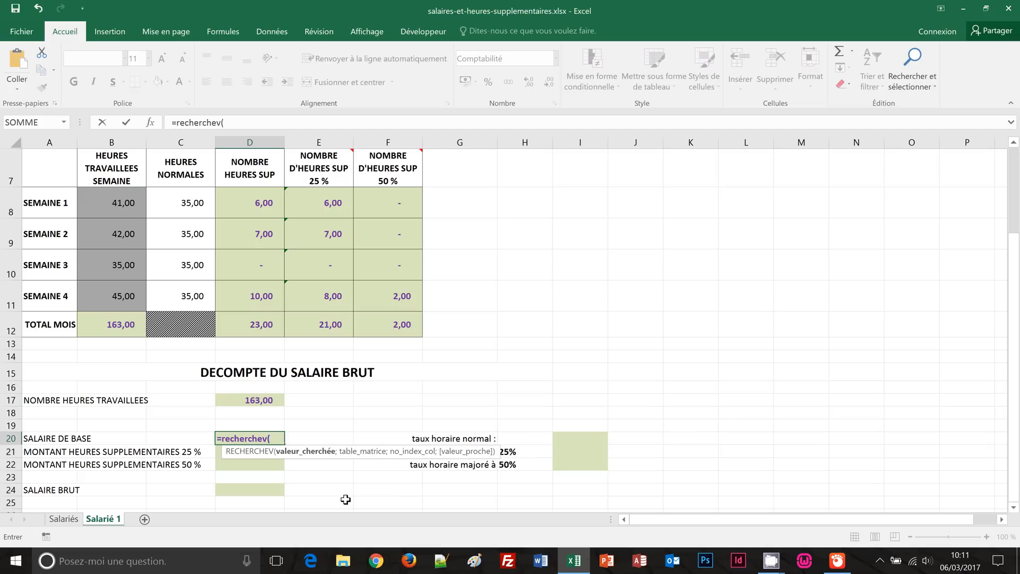
scroll(345, 500, "up", 2)
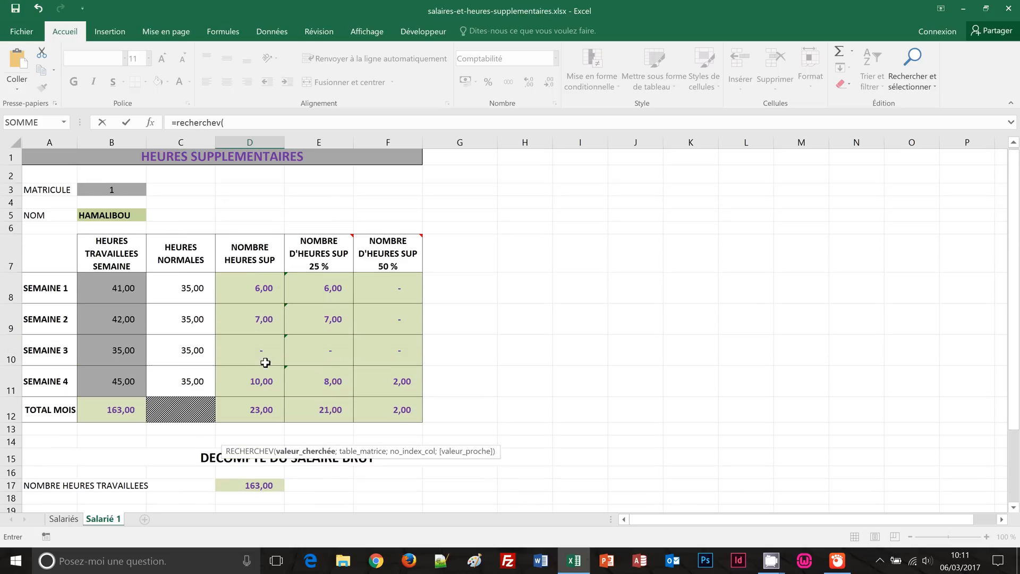
left_click(118, 191)
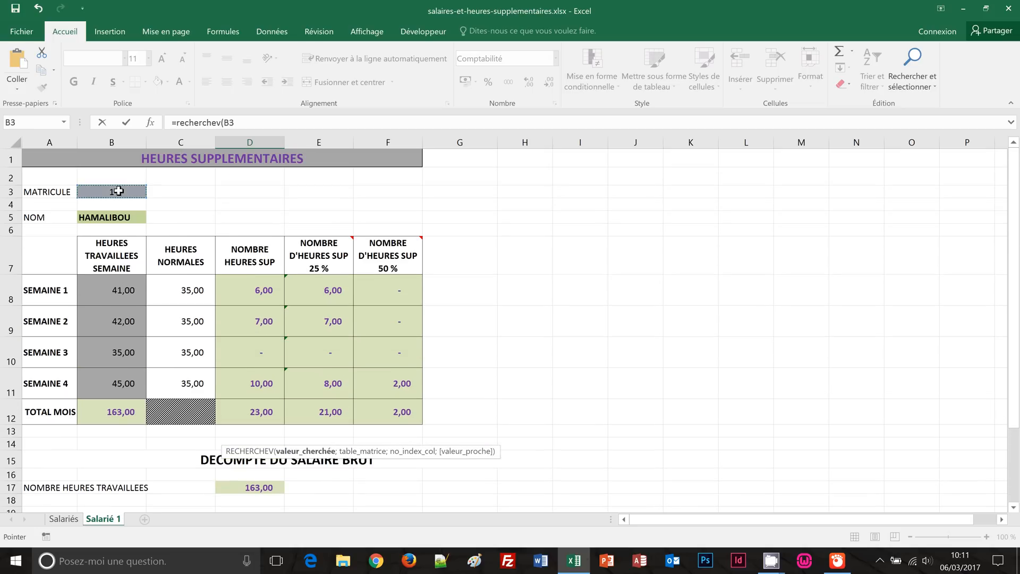
type(";")
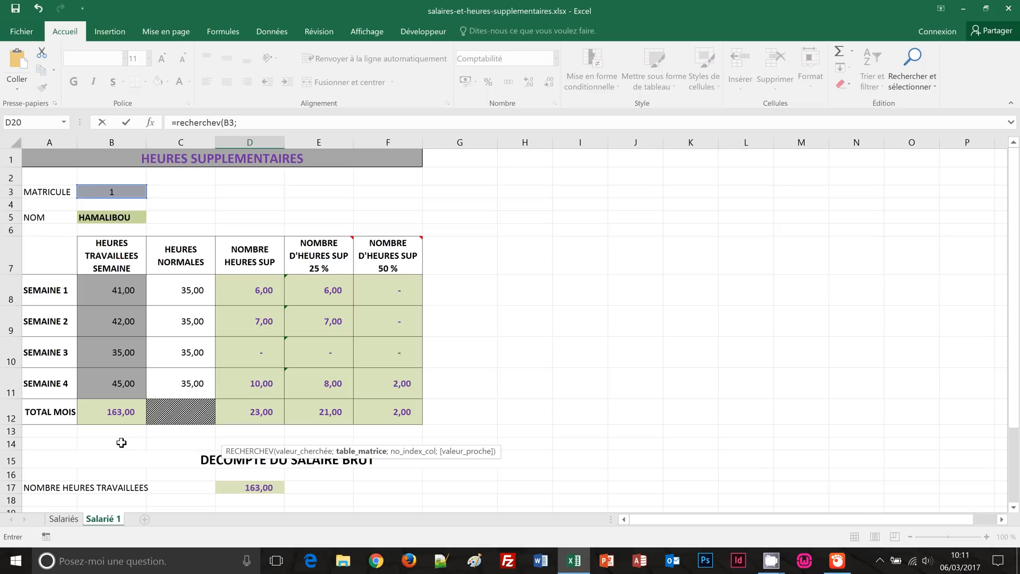
left_click(64, 520)
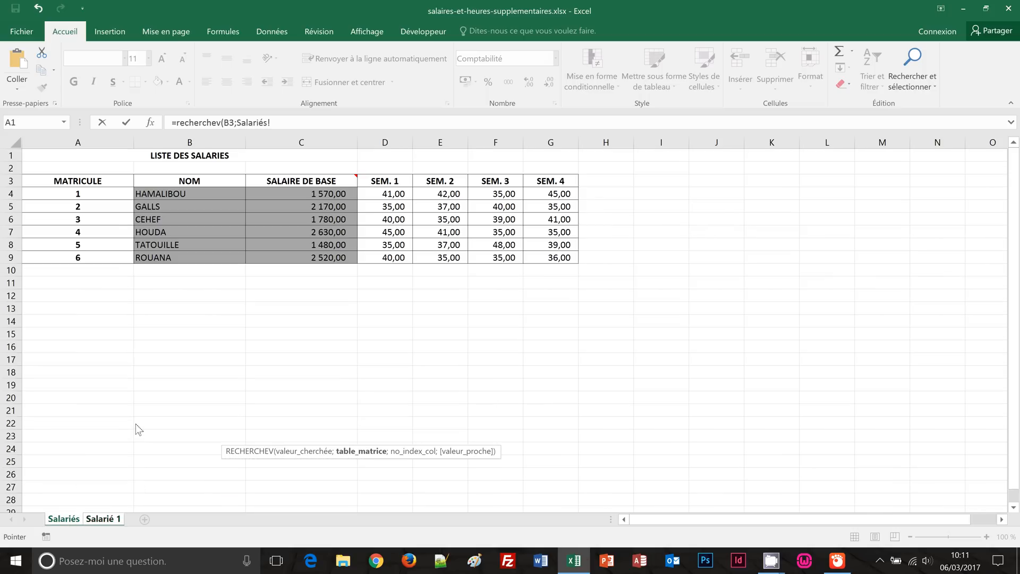
left_click(101, 185)
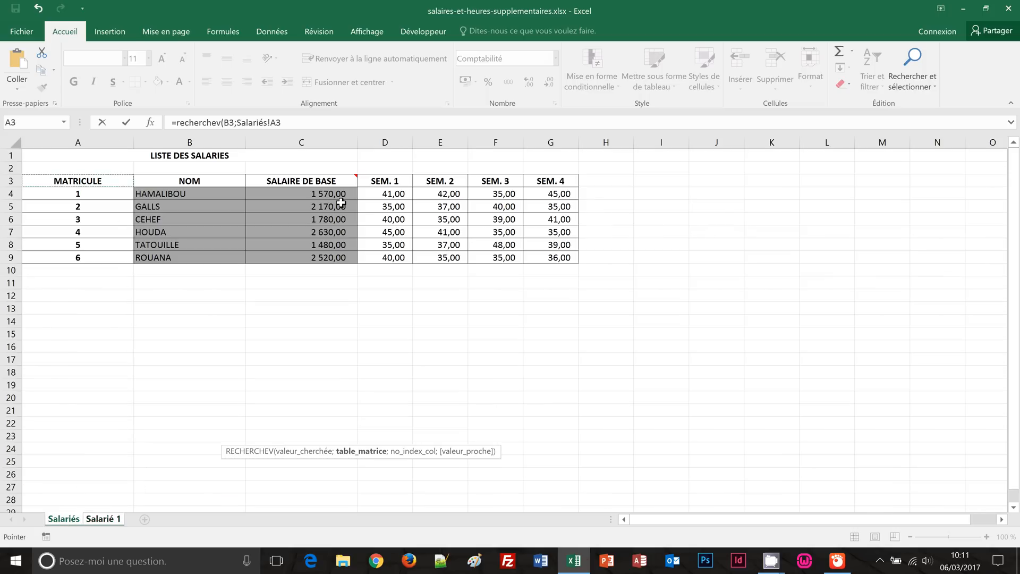
left_click(560, 256, "shift")
type(";")
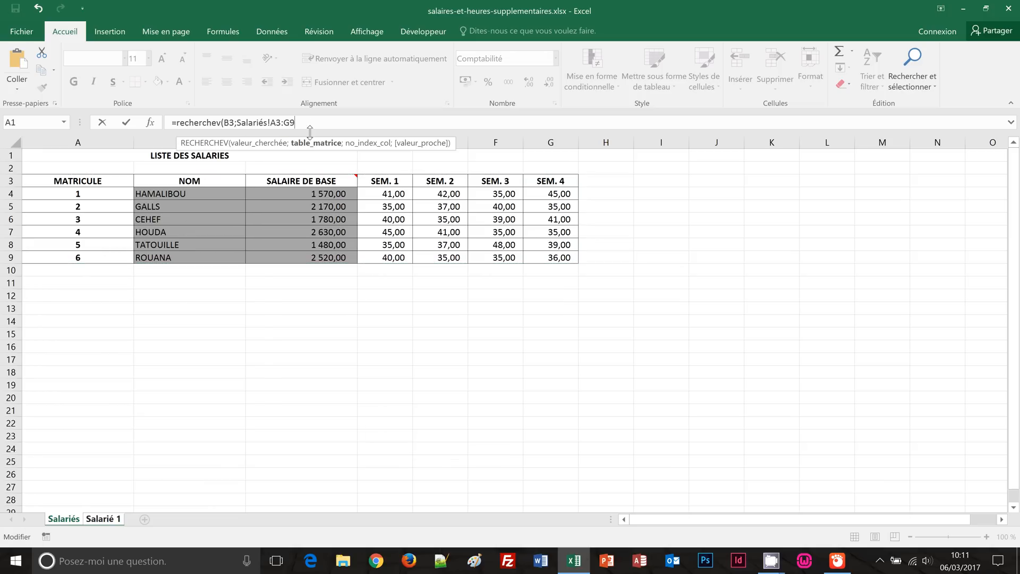
type("3")
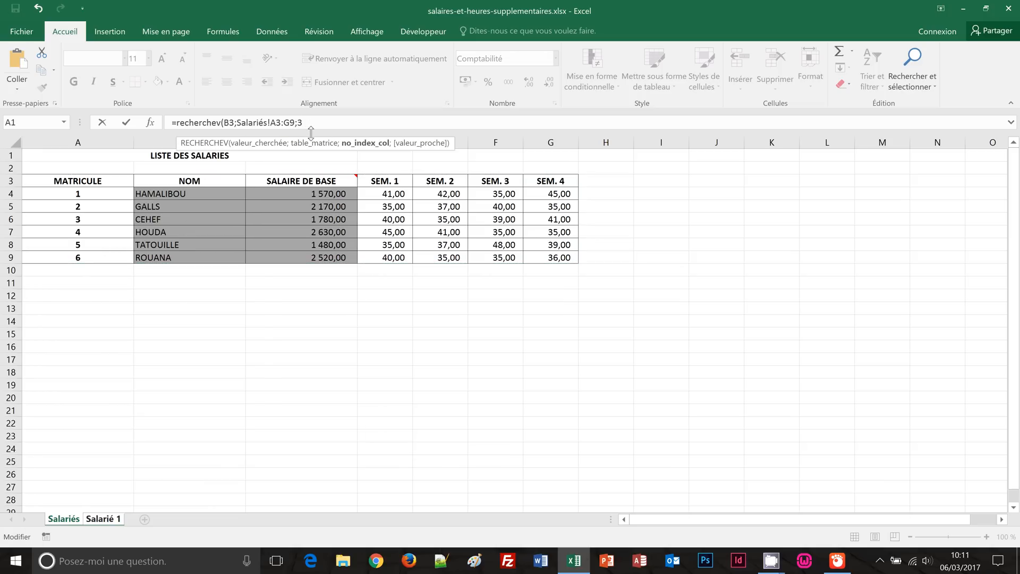
key("Return")
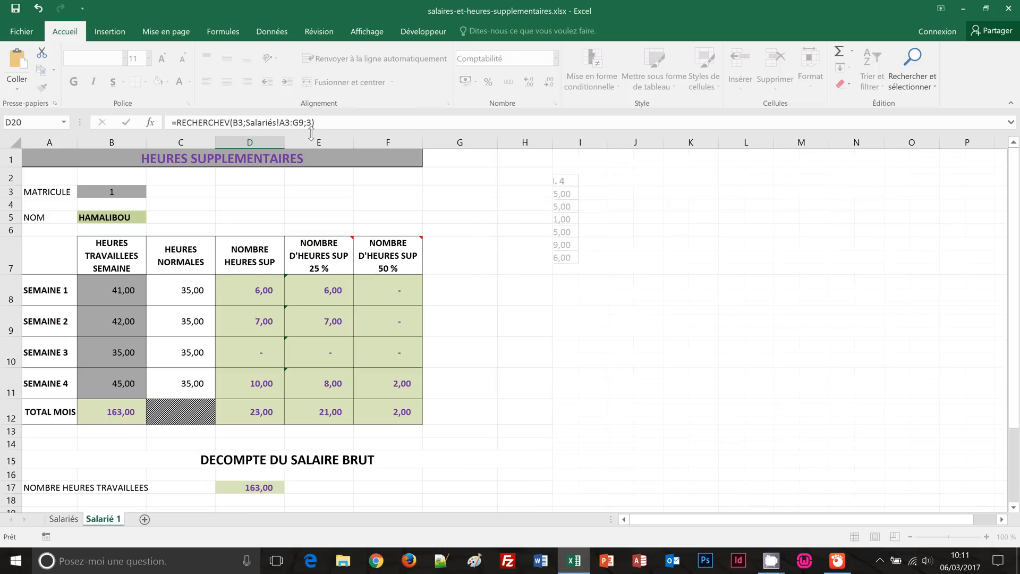
Step: Test the lookups by setting the MATRICULE in B3 to 2, check the salary section, and restore the MATRICULE to 1
scroll(381, 412, "down", 1)
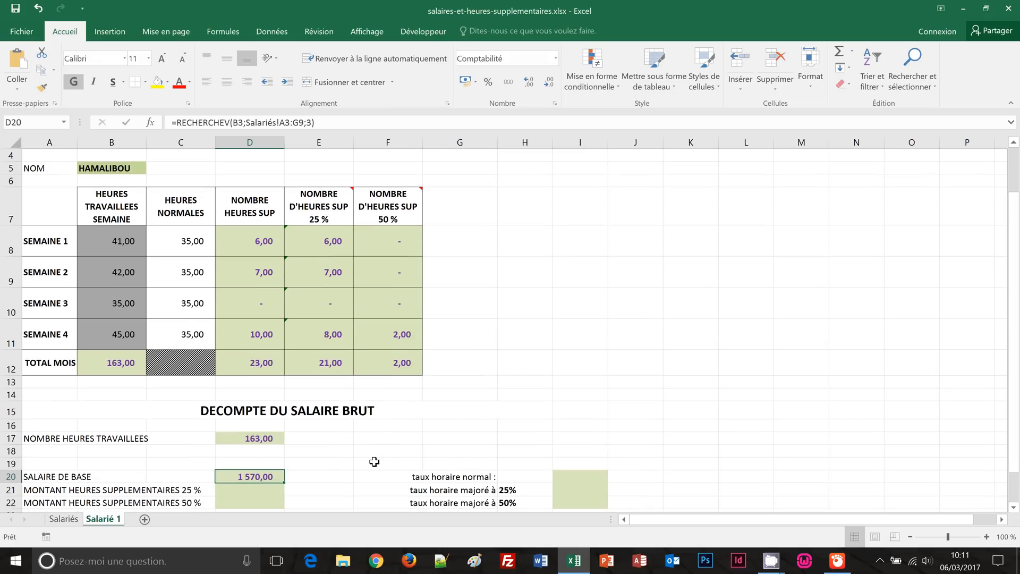
scroll(374, 461, "up", 1)
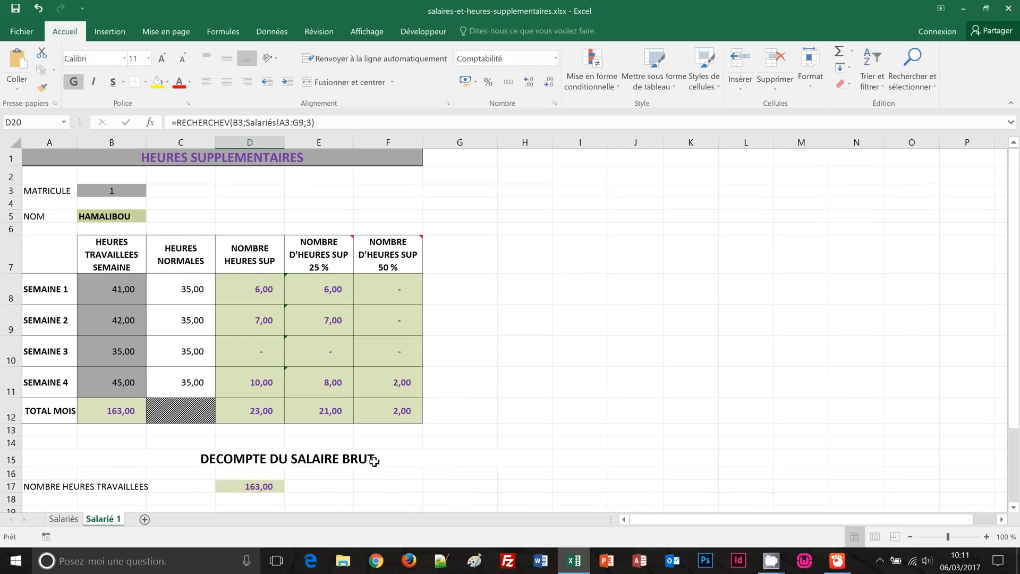
left_click(117, 189)
type("2")
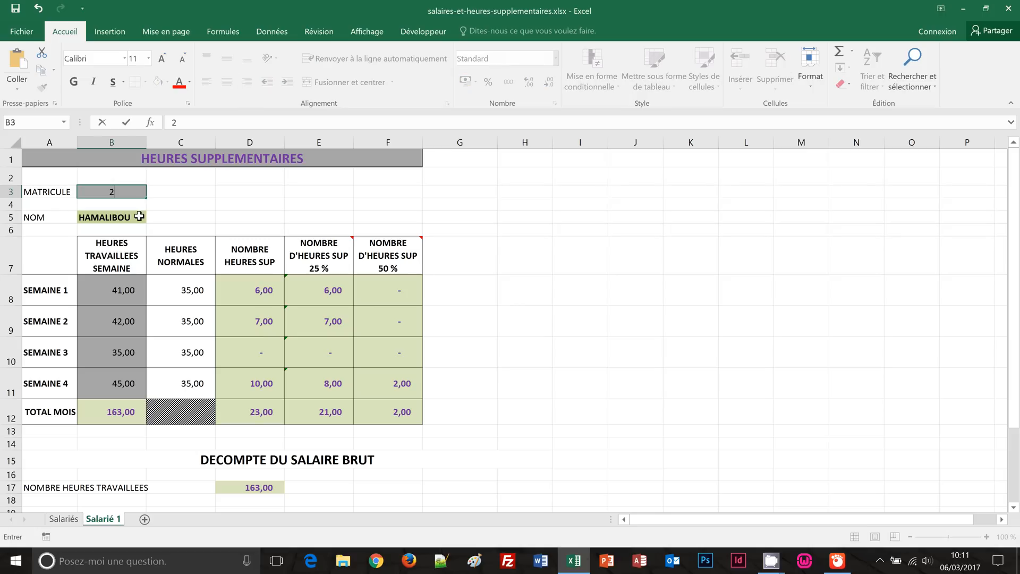
key("Return")
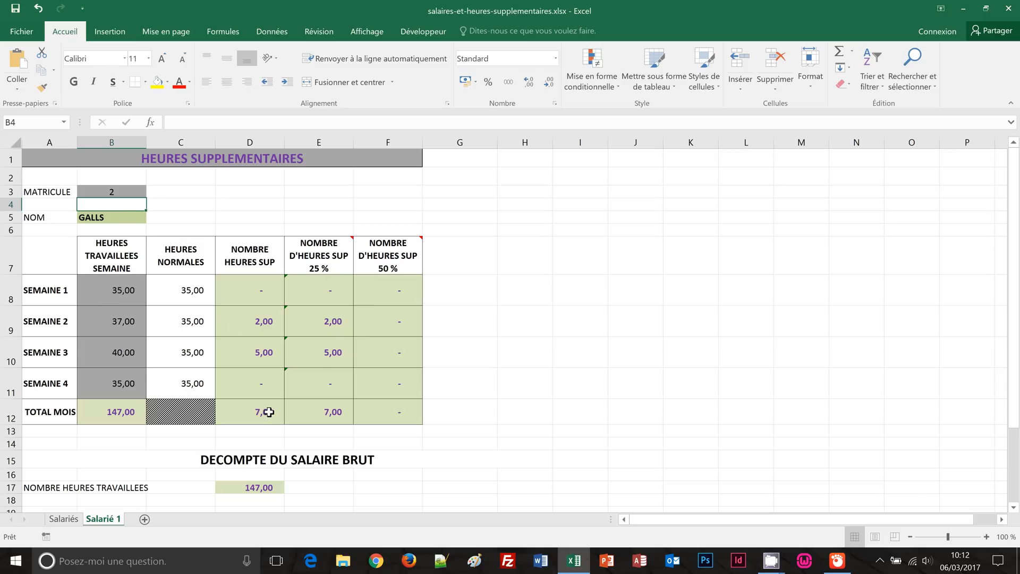
scroll(512, 418, "down", 2)
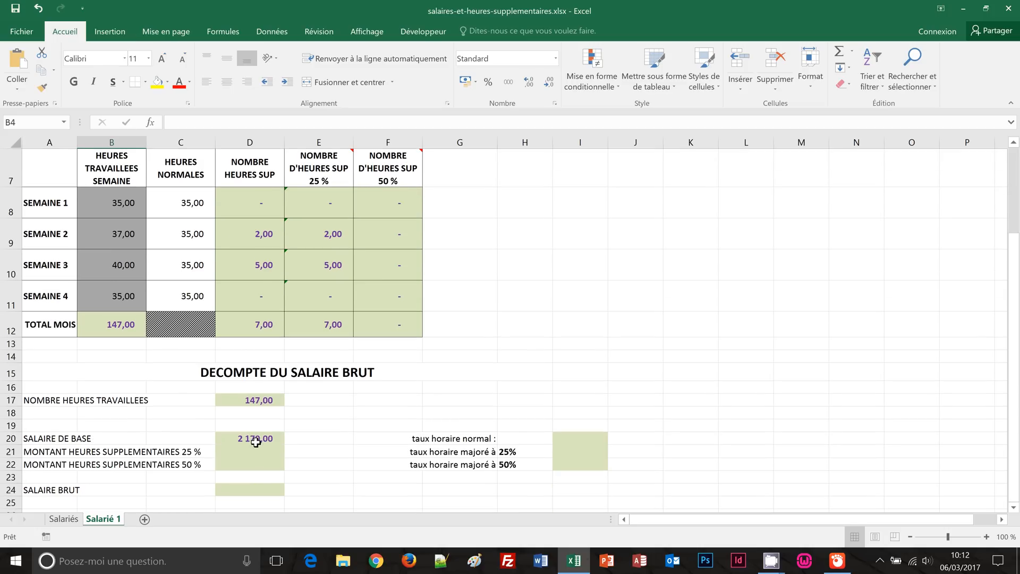
scroll(262, 446, "up", 2)
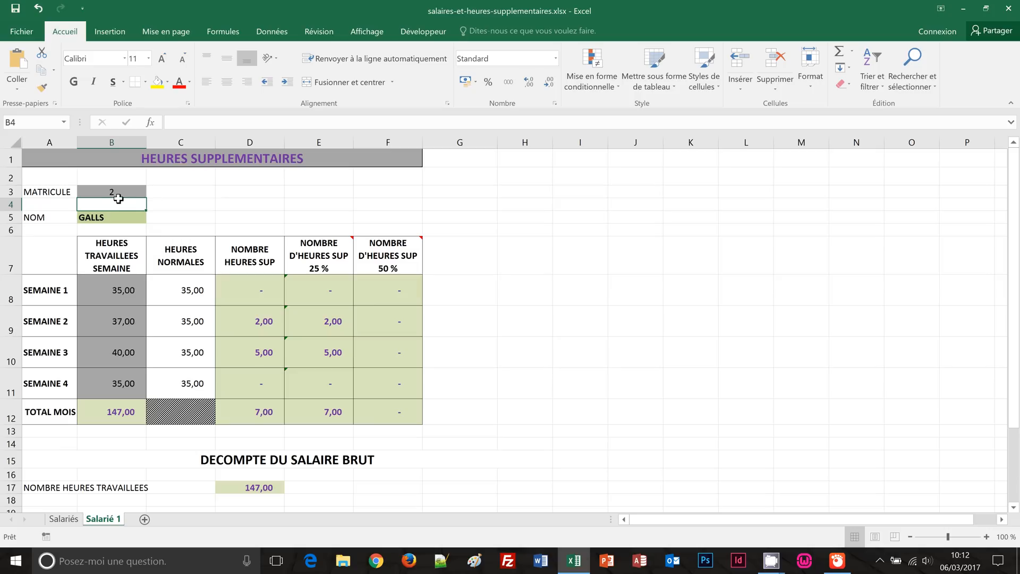
left_click(118, 194)
type("1")
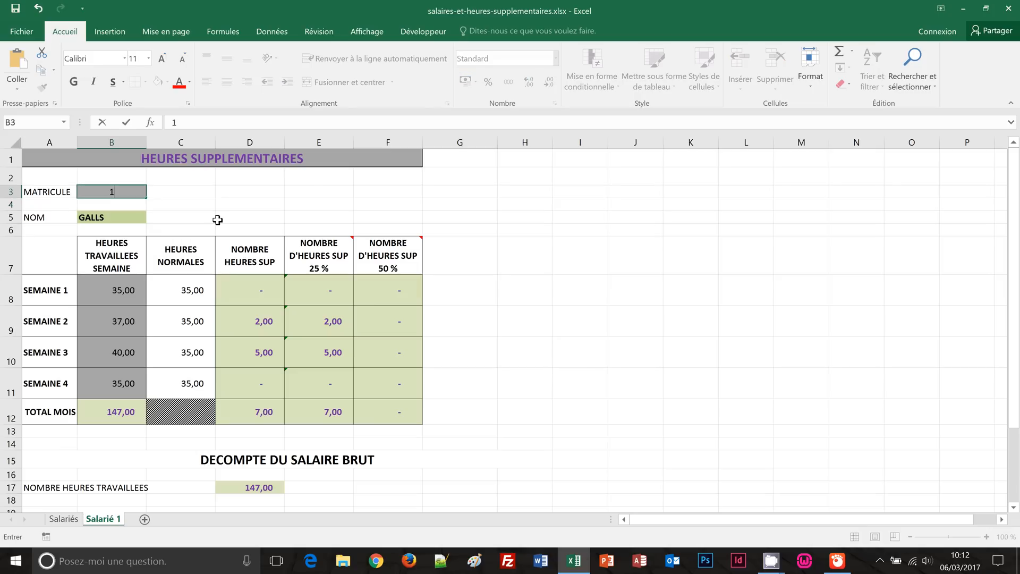
key("Return")
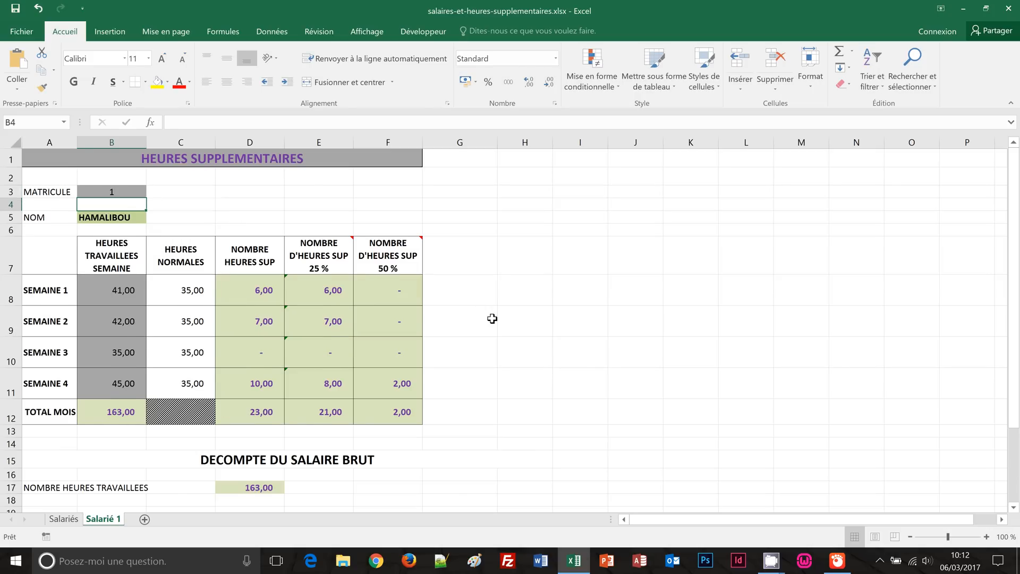
Step: Calculate the taux horaire normal in I20 by dividing the base salary by the monthly hours with the formula =D20/151,66
scroll(492, 320, "down", 1)
scroll(492, 319, "down", 3)
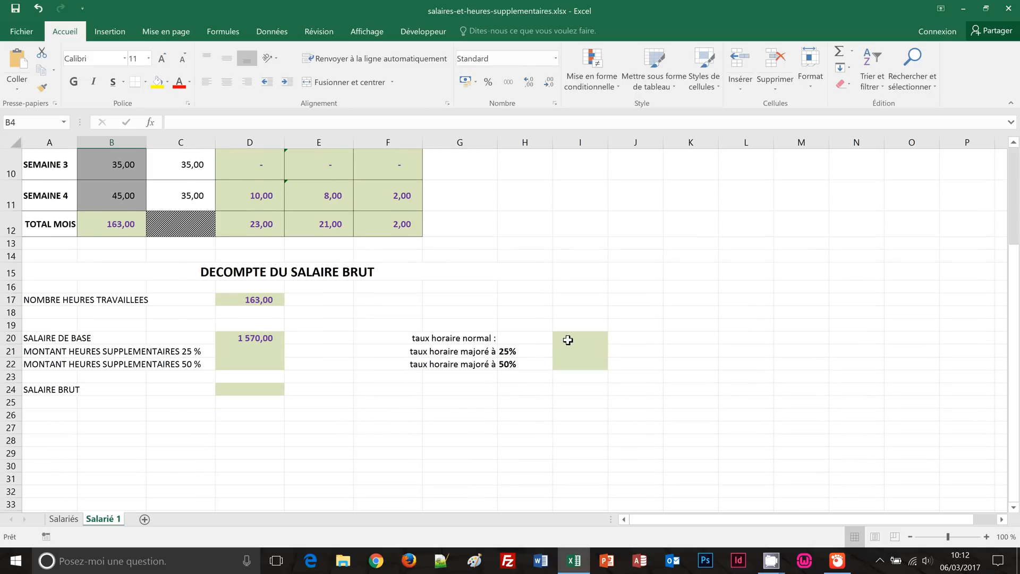
left_click(584, 343)
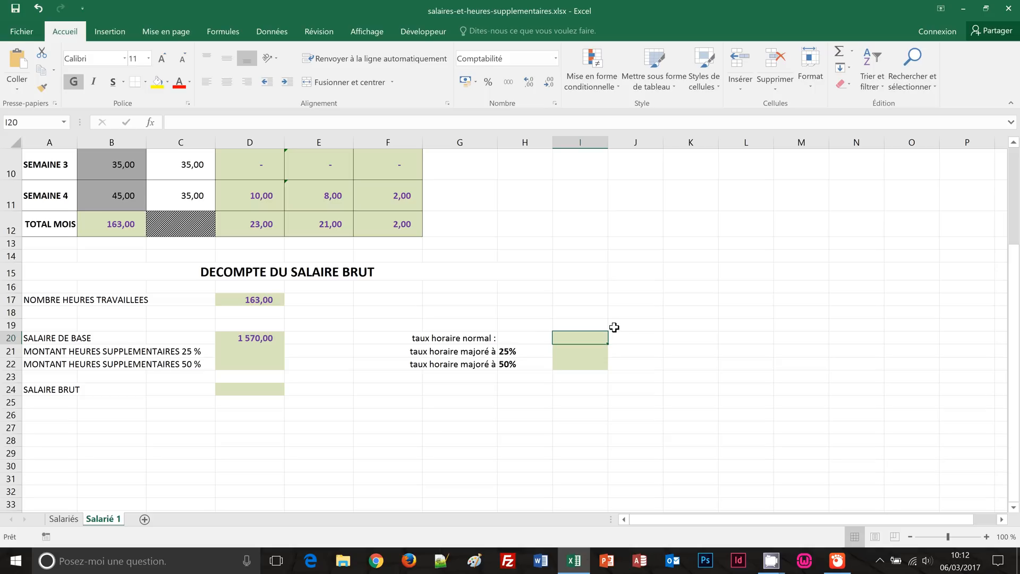
scroll(617, 318, "up", 2)
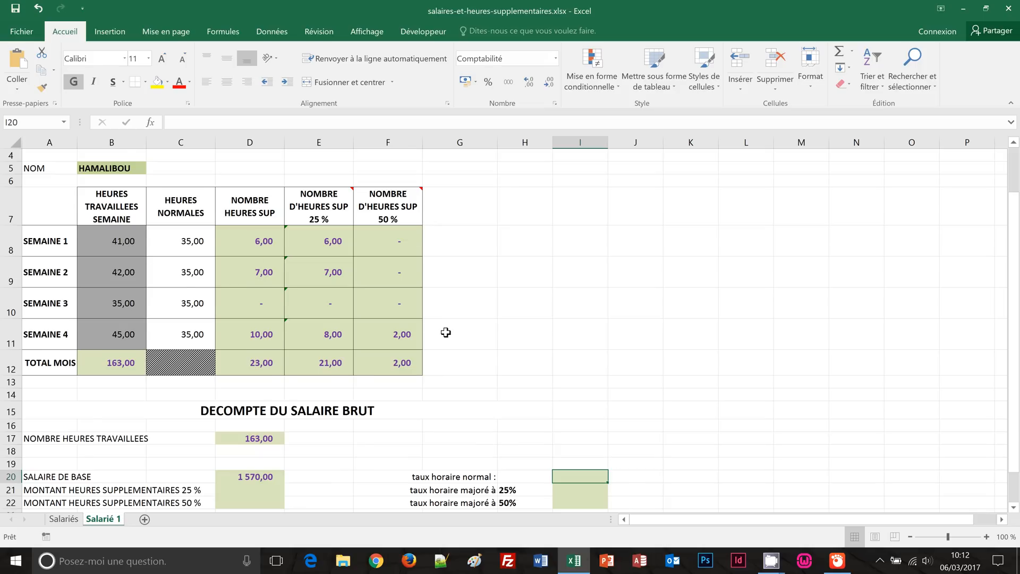
scroll(446, 332, "down", 2)
scroll(446, 332, "down", 1)
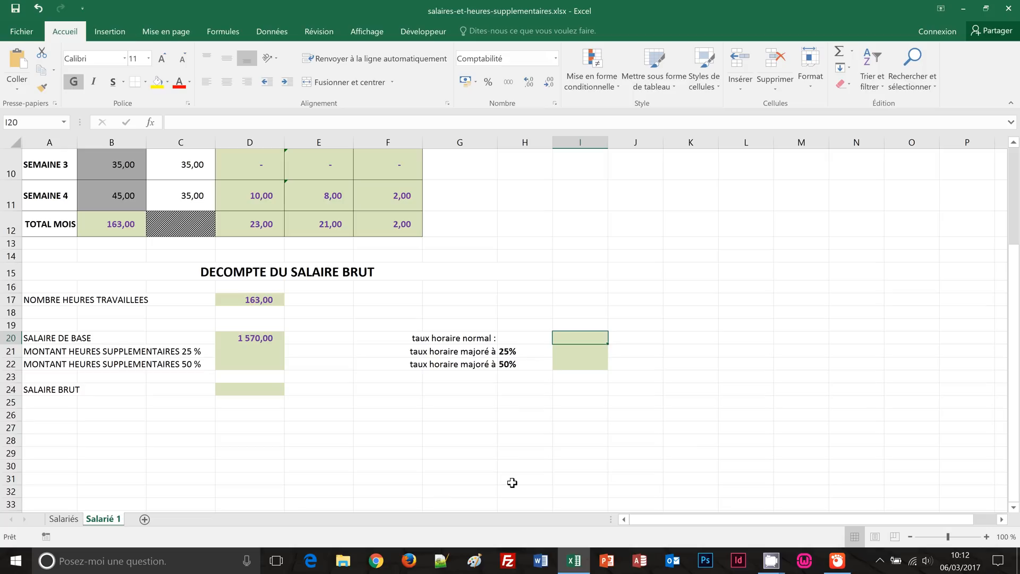
type("=")
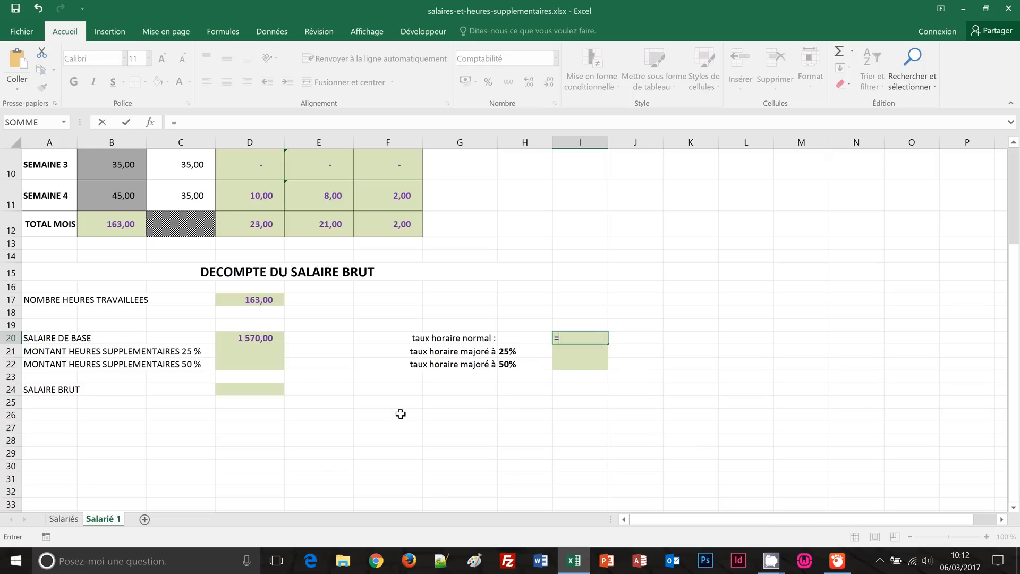
left_click(264, 339)
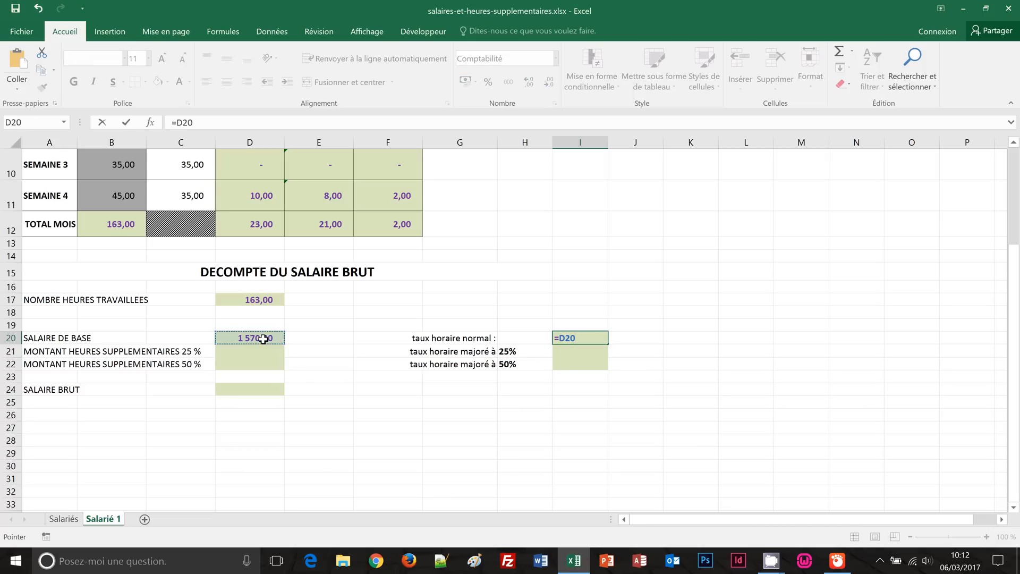
type("/151,66")
key("Return")
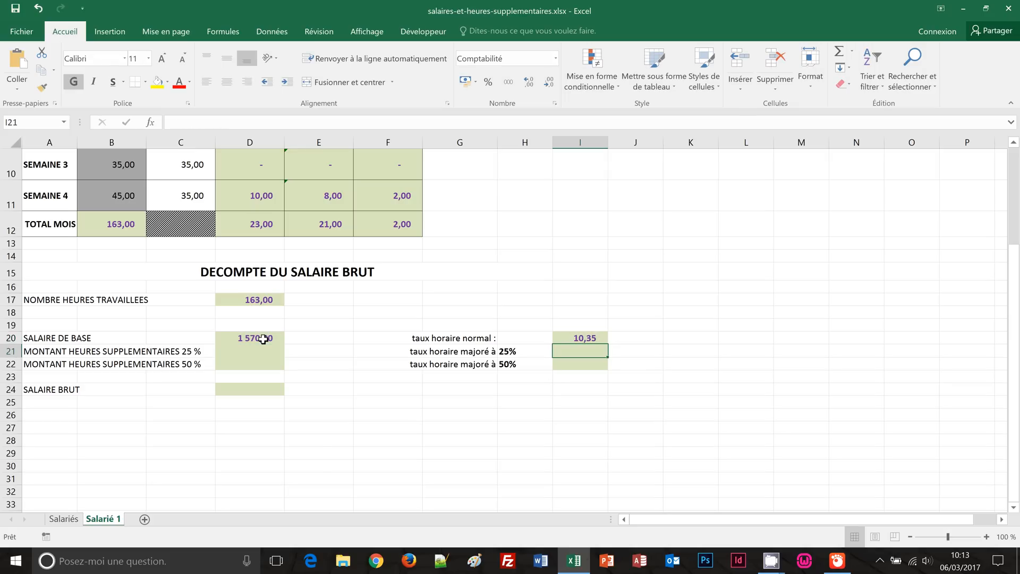
left_click(576, 339)
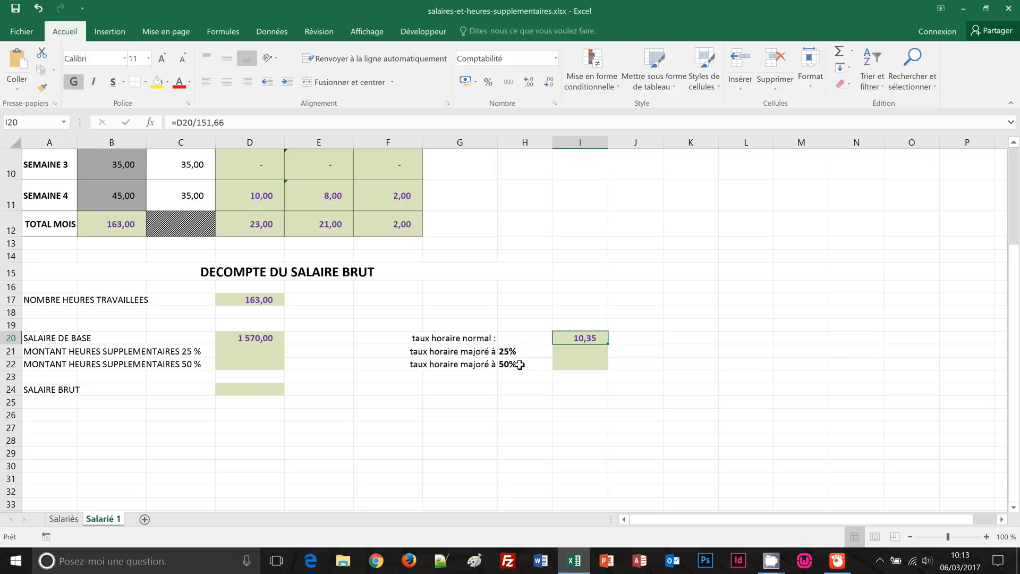
Step: Calculate the taux horaire majoré à 25% in I21 with the formula =I20*(1+H21)
left_click(572, 352)
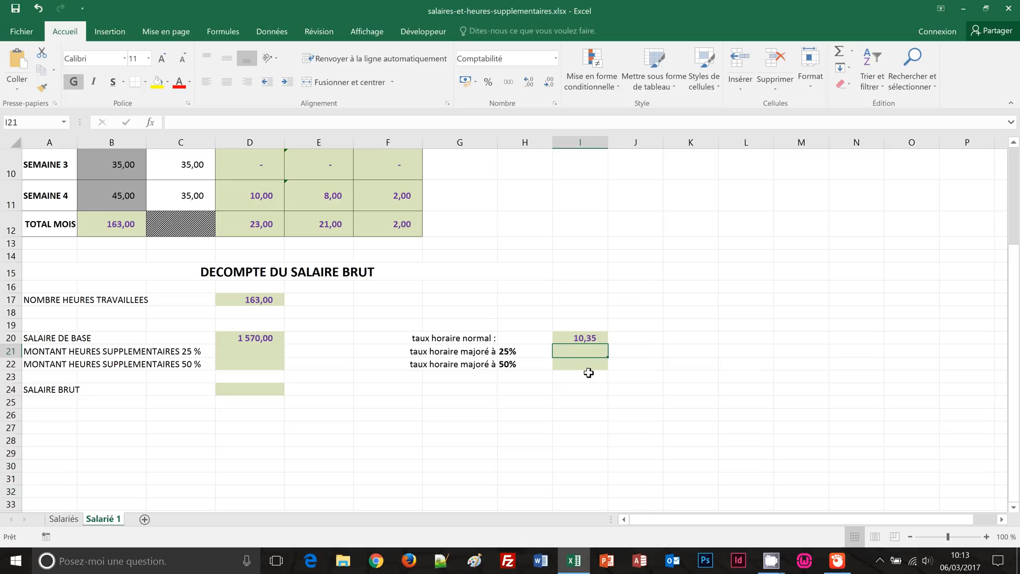
type("=")
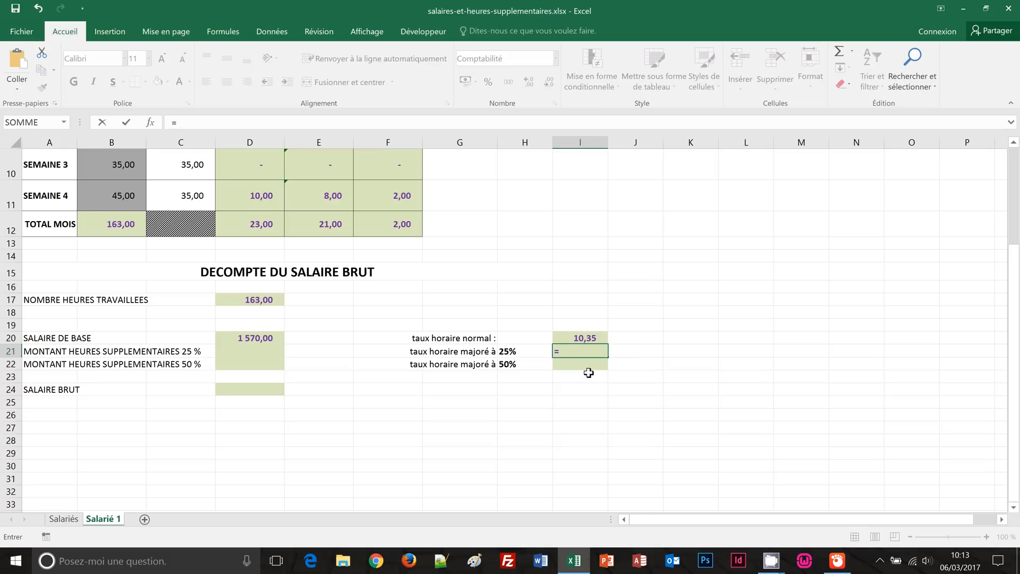
left_click(577, 339)
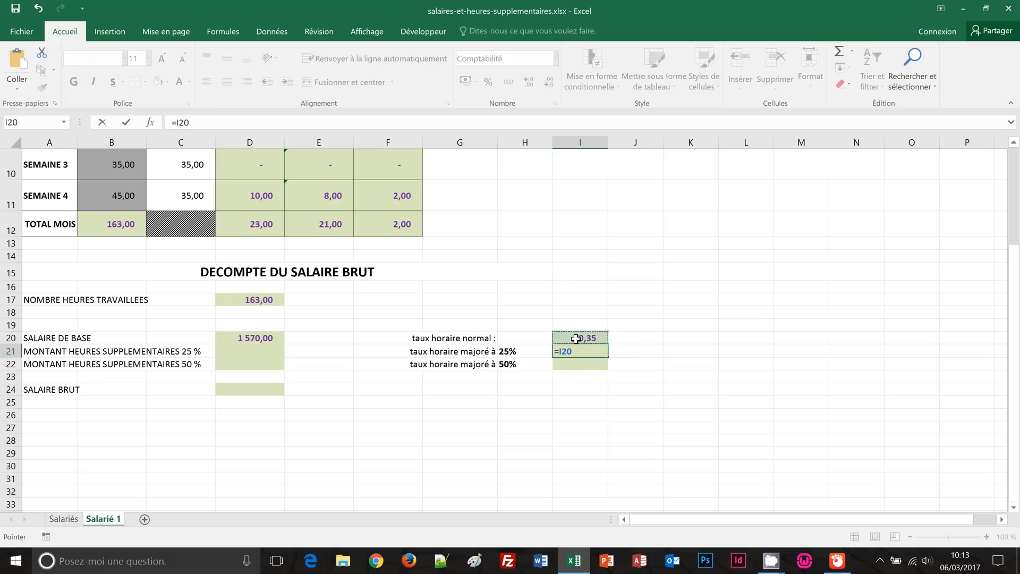
type("*(1+")
left_click(518, 351)
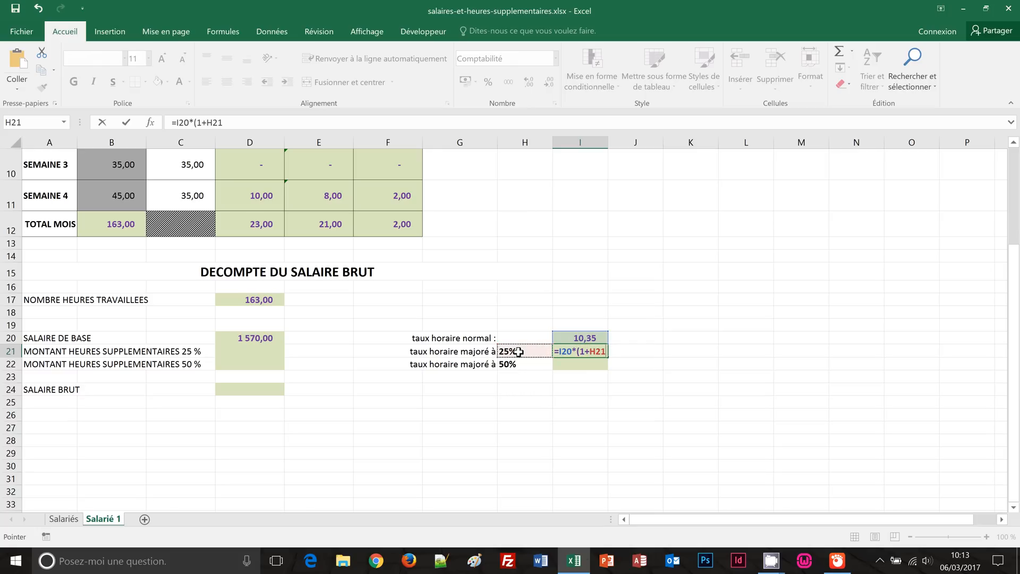
type(")")
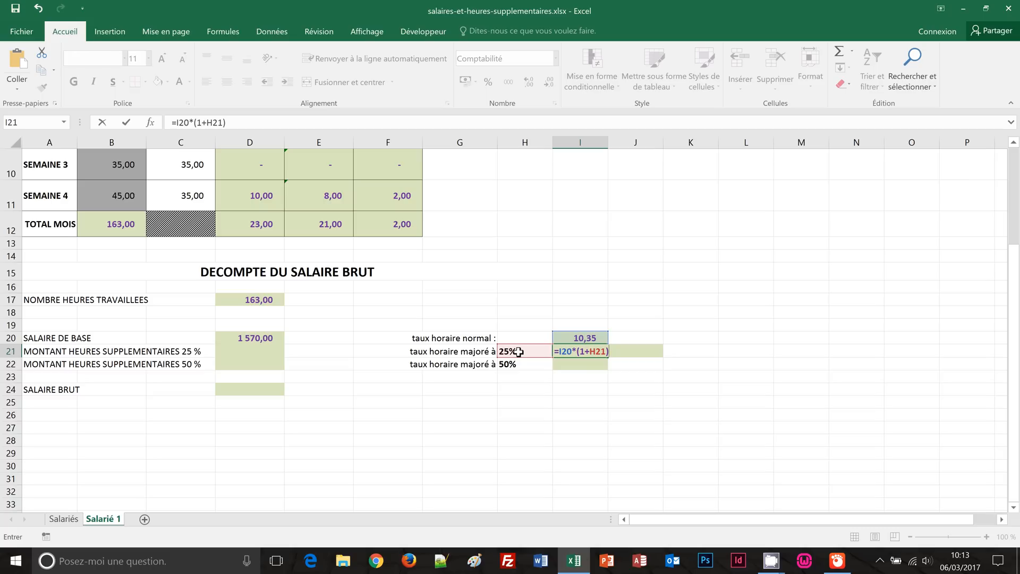
key("ctrl+Return")
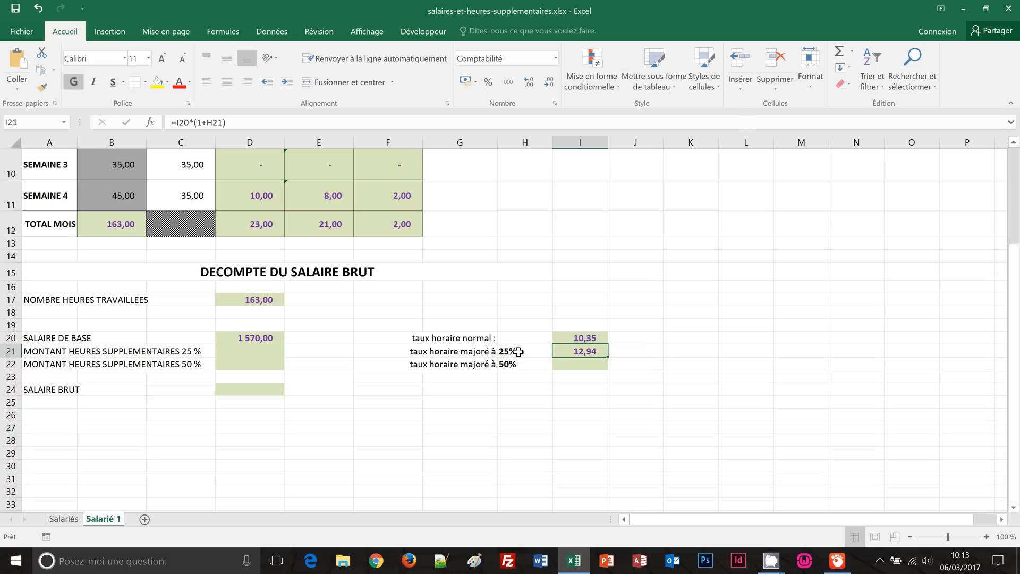
Step: Calculate the taux horaire majoré à 50% in I22 with the formula =I20*(1+H22)
left_click(585, 366)
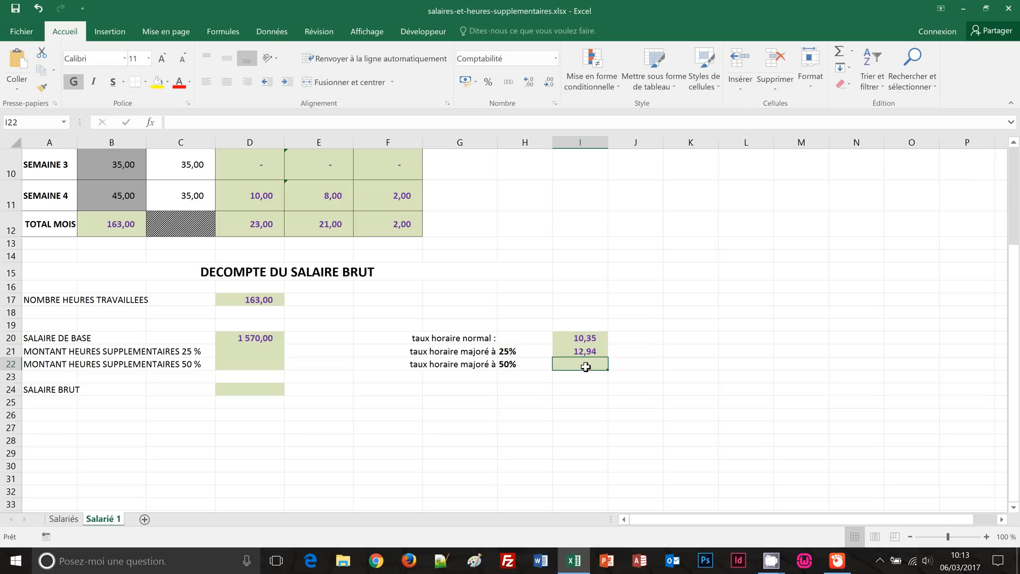
type("=")
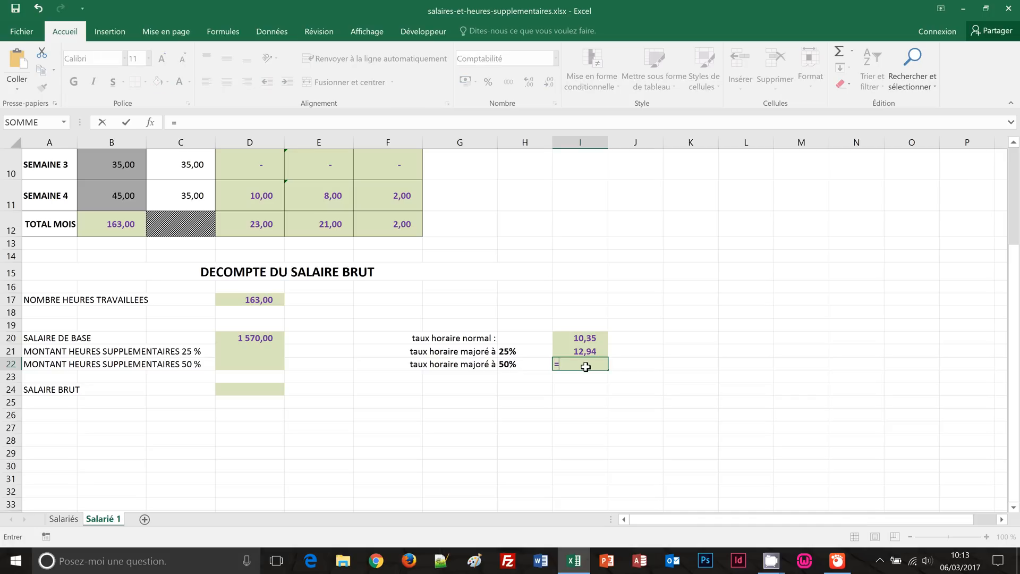
left_click(579, 337)
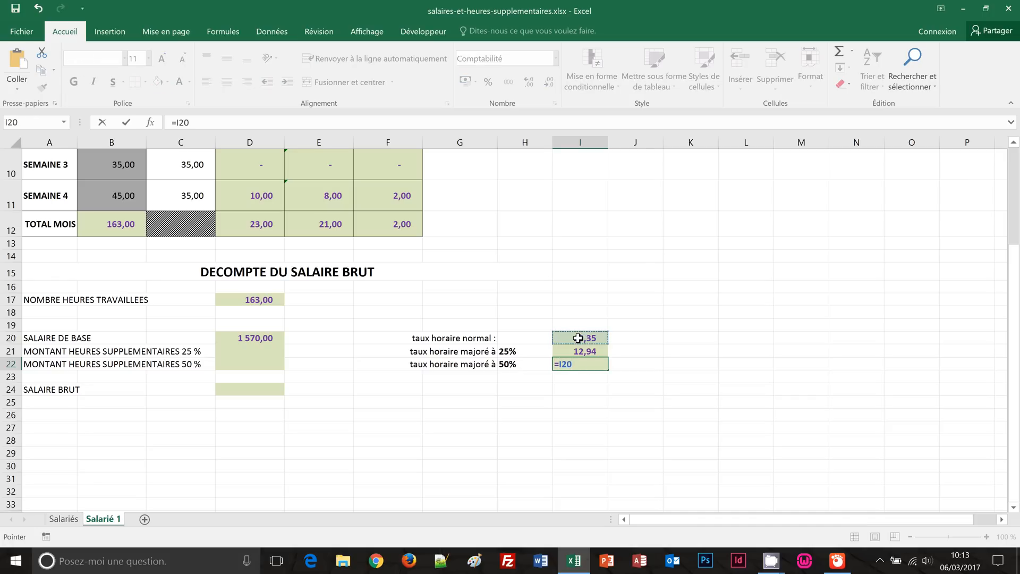
type("*(1+")
left_click(536, 363)
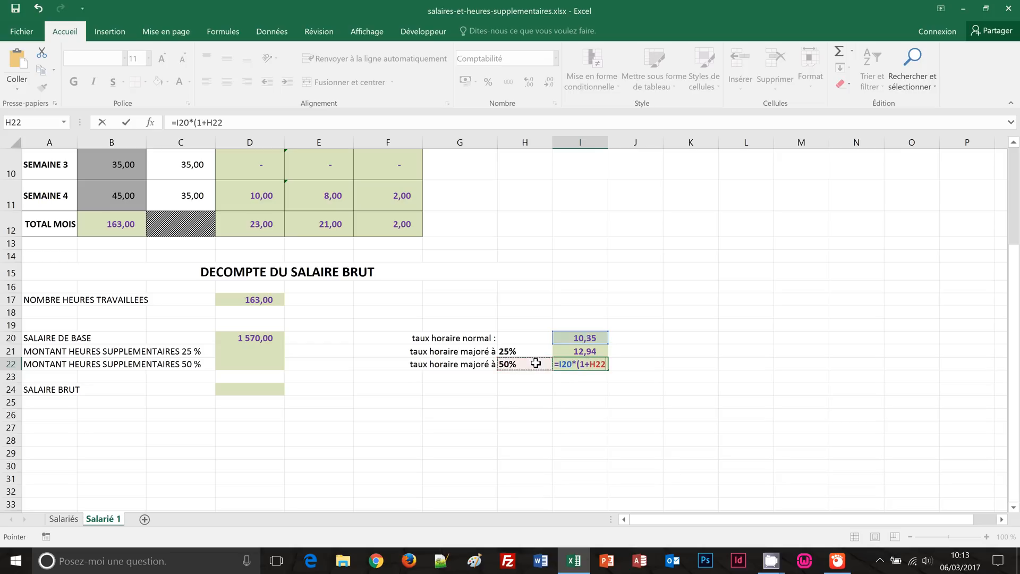
type(")")
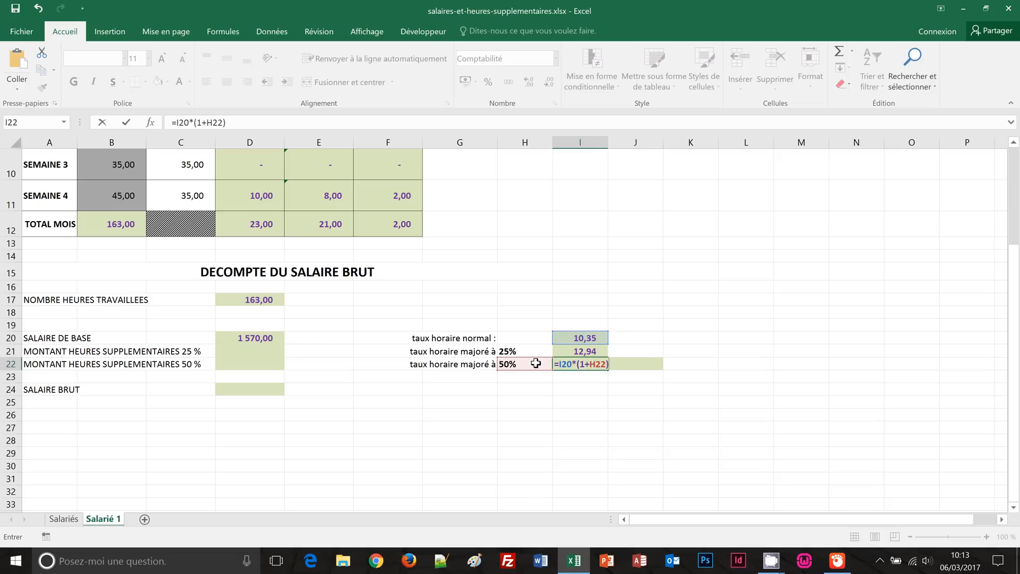
key("ctrl+Return")
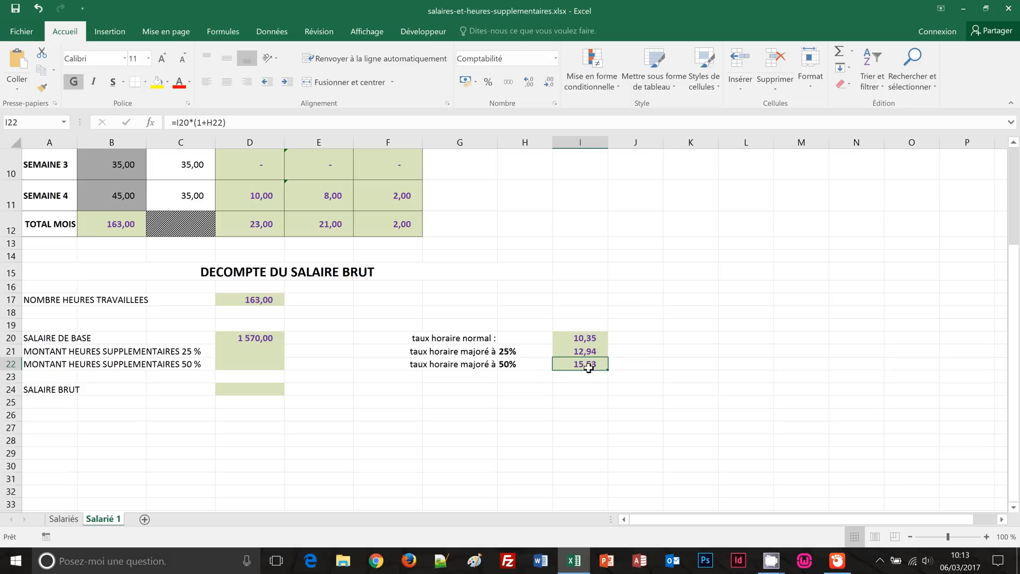
Step: Calculate MONTANT HEURES SUPPLEMENTAIRES 25 % in D21 from the monthly 25 % hours and their rate with the formula =E12*I21
scroll(533, 423, "up", 1)
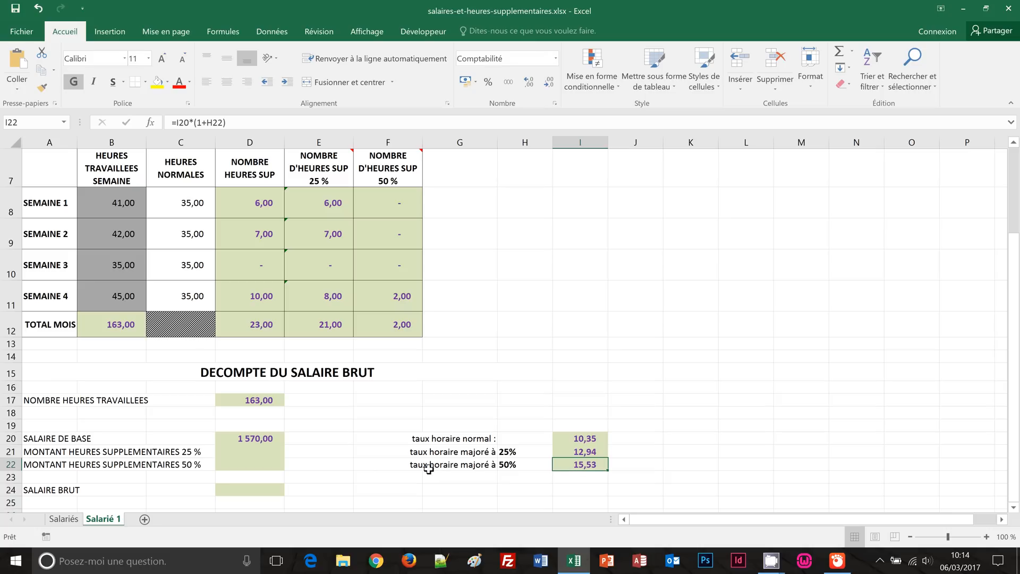
left_click(261, 451)
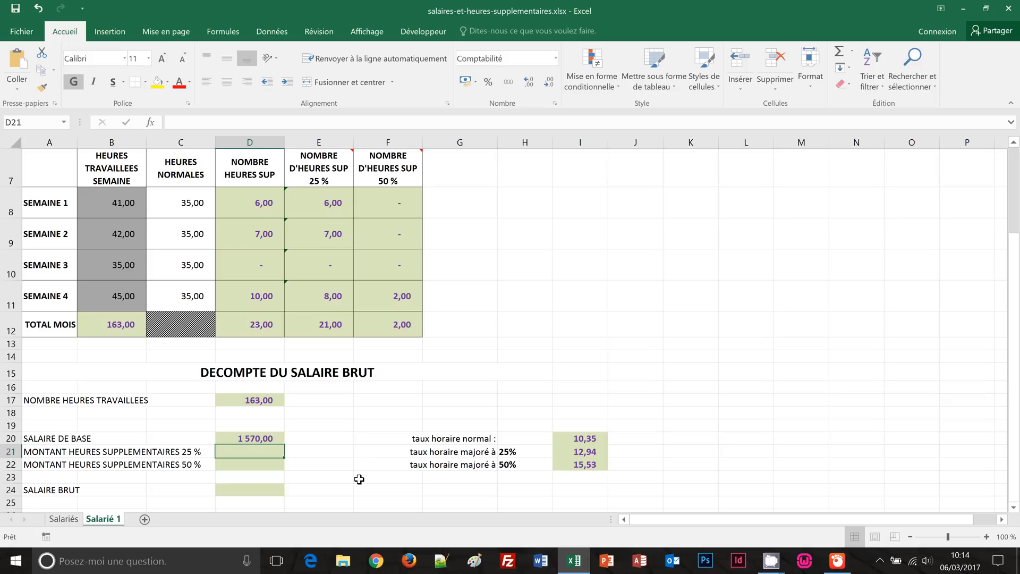
type("=")
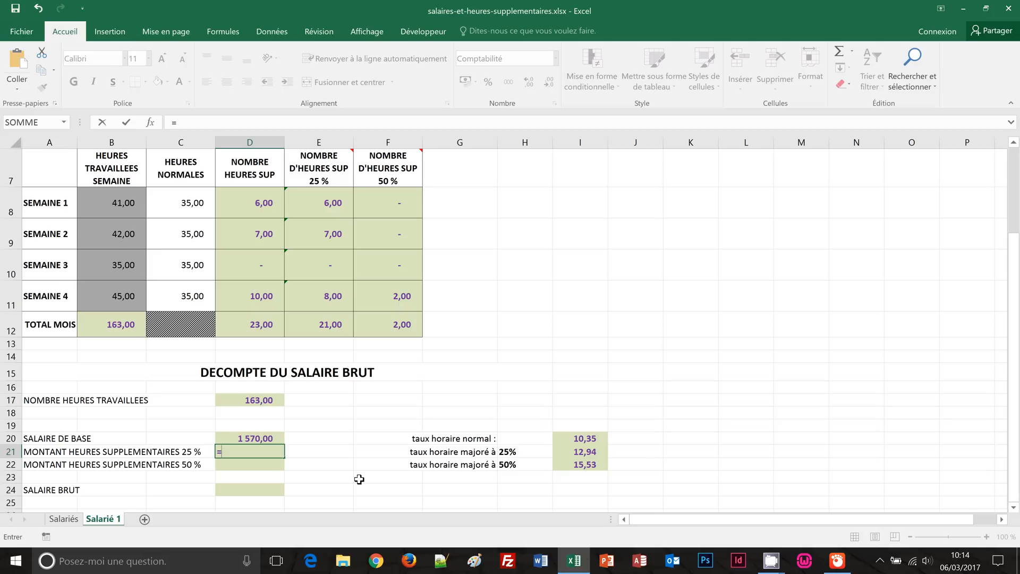
left_click(323, 330)
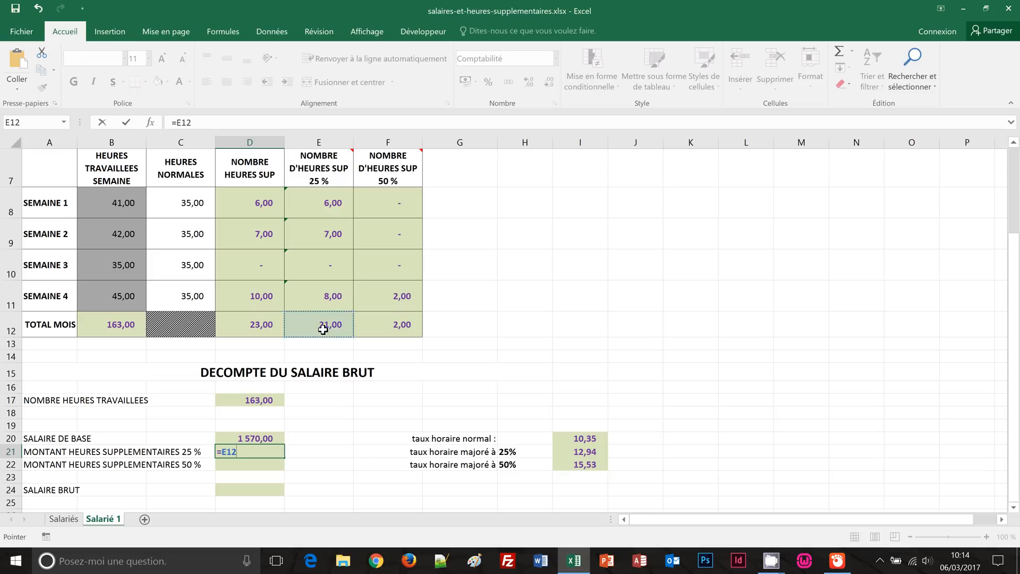
type("*")
left_click(583, 453)
key("Return")
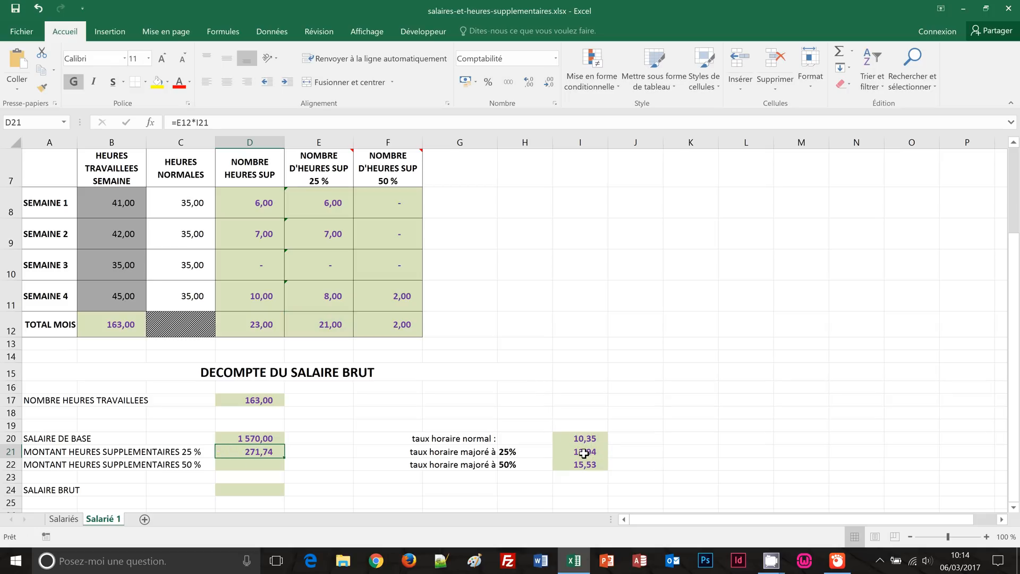
Step: Calculate MONTANT HEURES SUPPLEMENTAIRES 50 % in D22 from the monthly 50 % hours and their rate with the formula =F12*I22
left_click(247, 466)
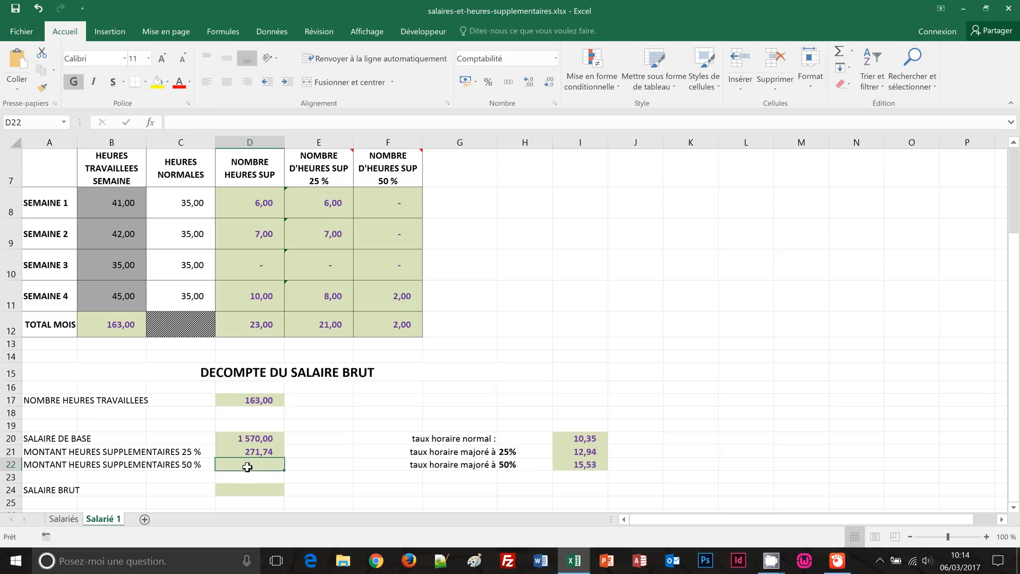
type("=")
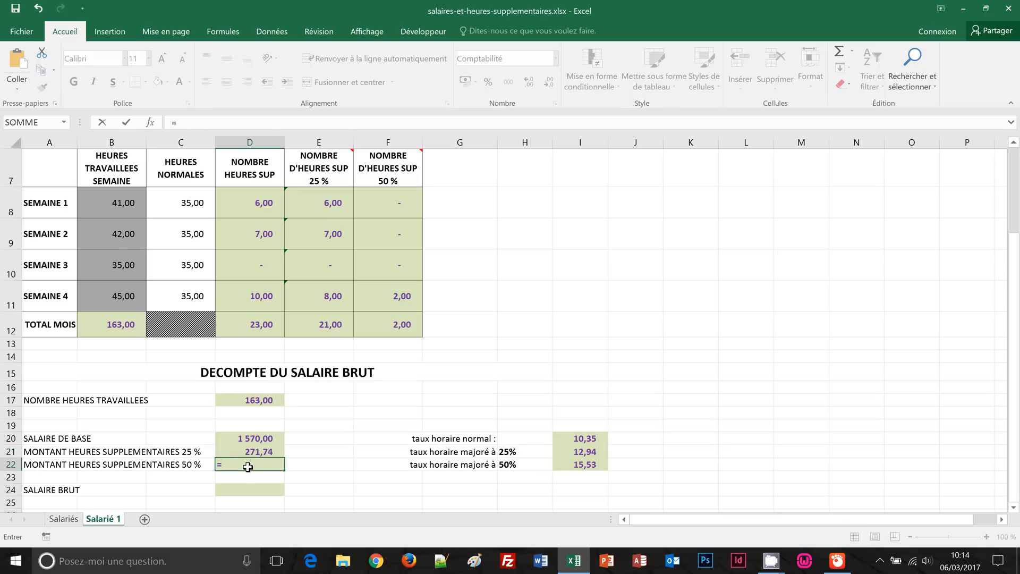
left_click(397, 324)
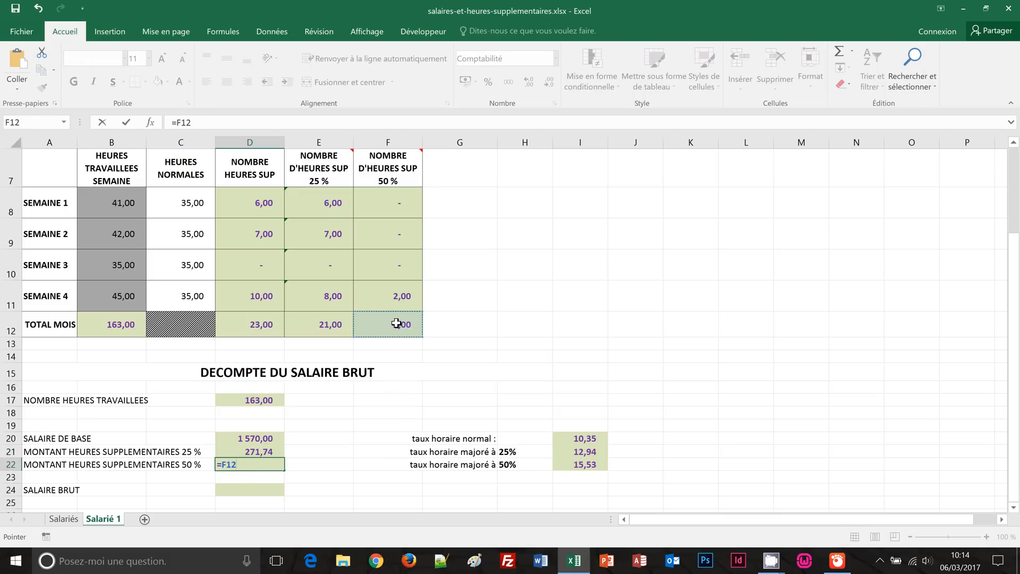
type("*")
left_click(595, 465)
key("ctrl+Return")
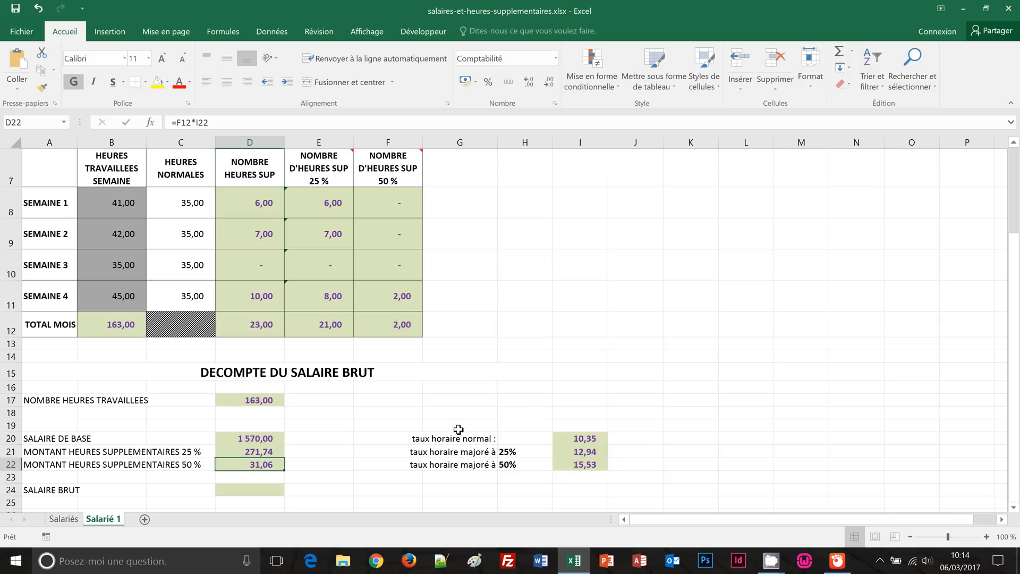
Step: Calculate the SALAIRE BRUT in D24 by summing the base salary and both overtime amounts with the formula =SOMME(D20:D22)
left_click(241, 488)
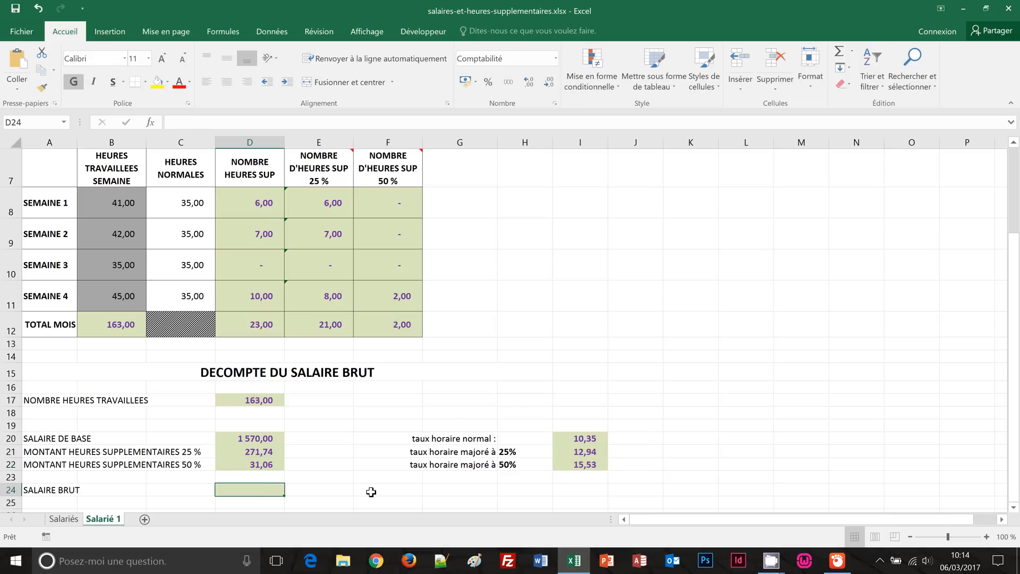
type("=")
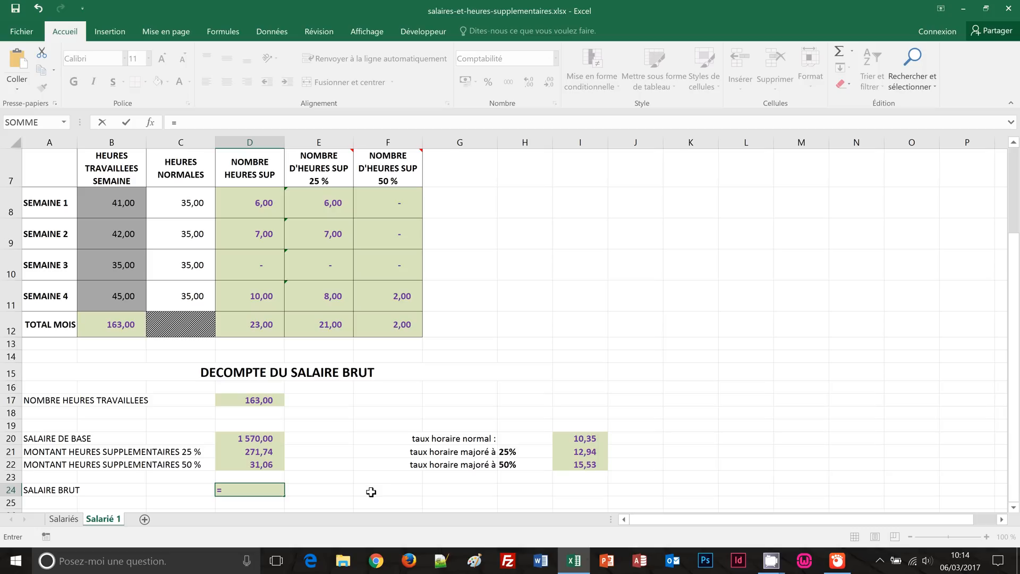
type("somme(")
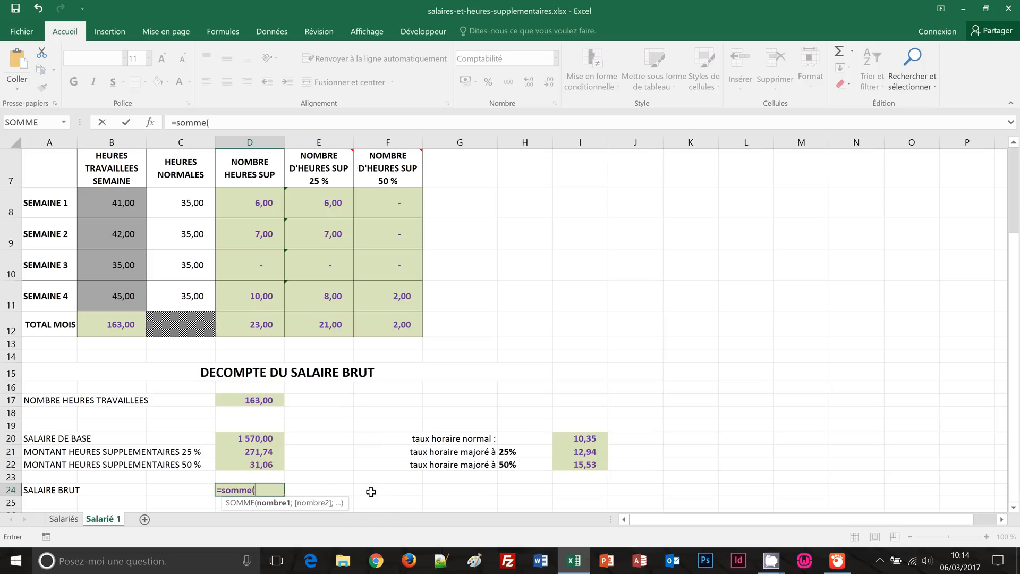
left_click_drag(259, 437, 260, 465)
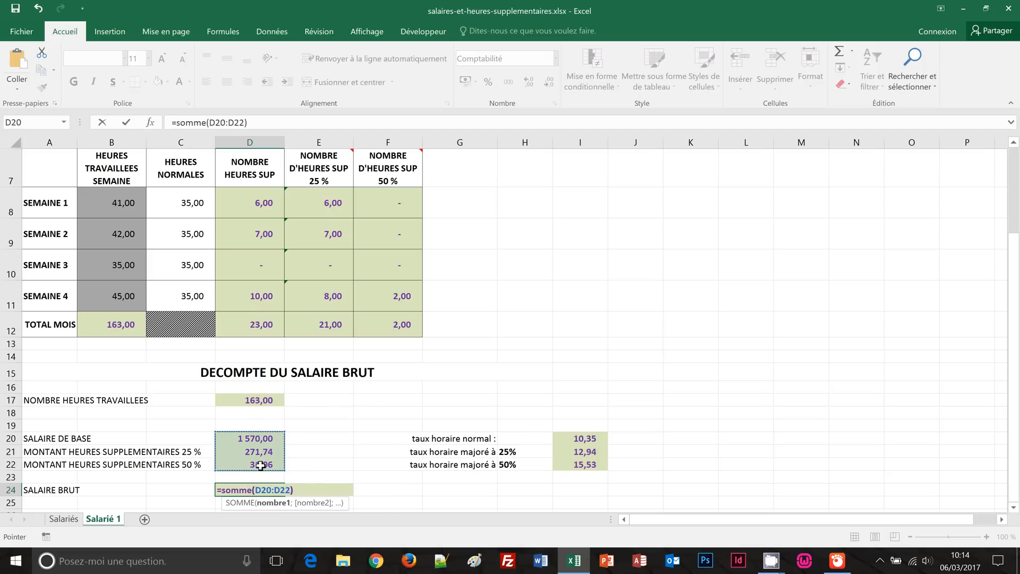
type(")")
key("ctrl+Return")
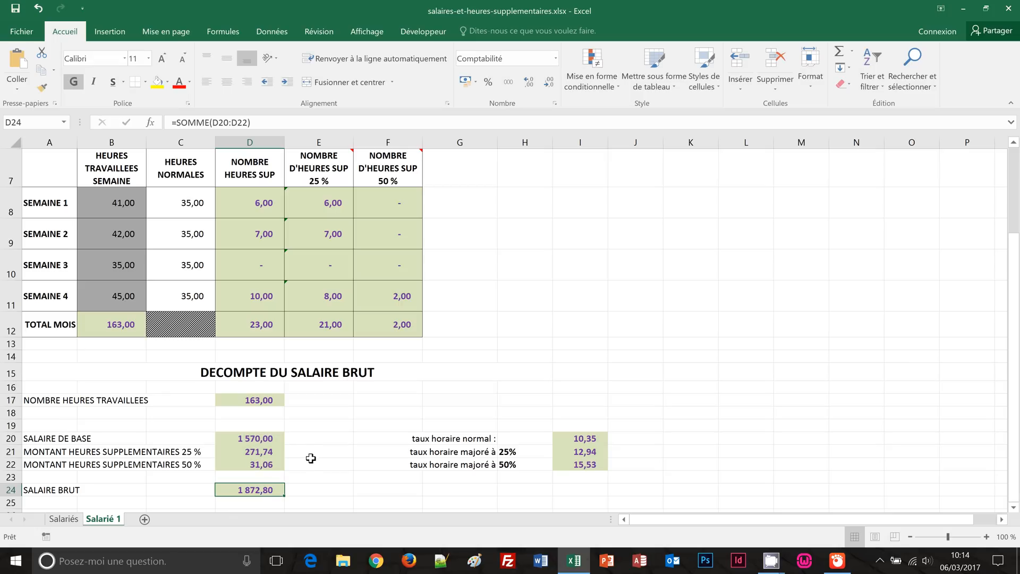
scroll(318, 457, "down", 2)
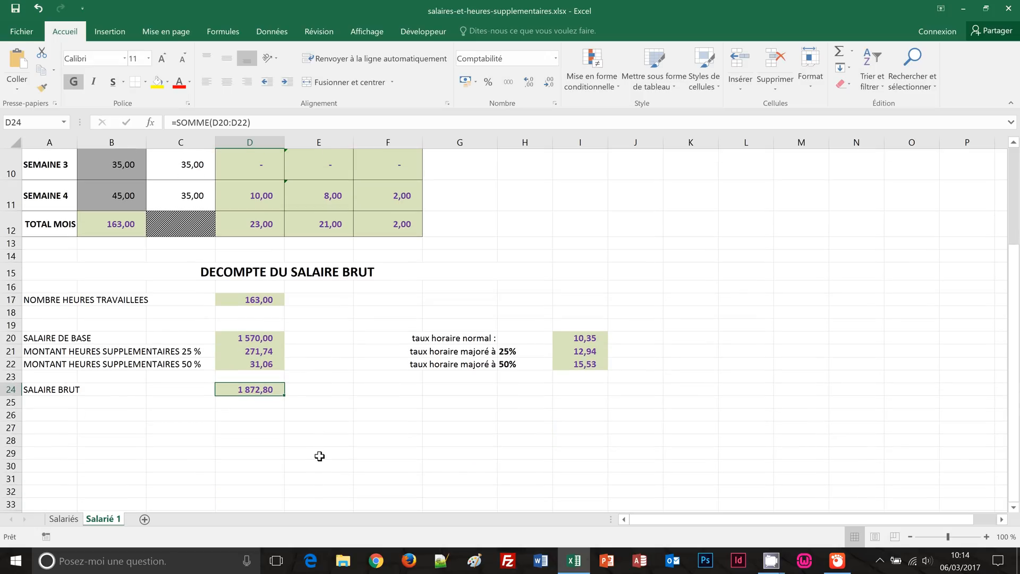
scroll(320, 456, "up", 2)
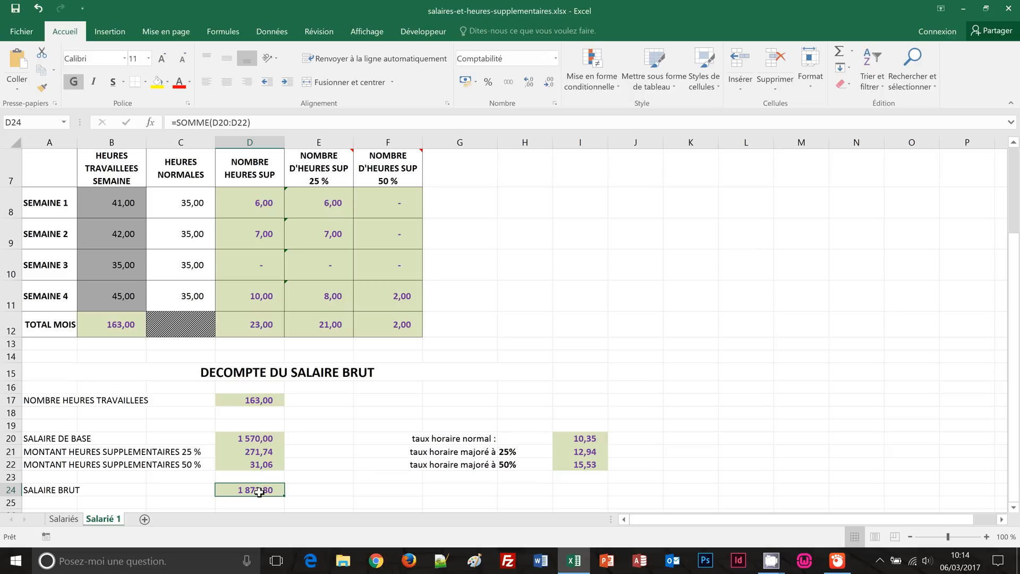
Step: Check the list on the Salariés sheet, and create a copy of the Salarié 1 sheet after the last sheet
scroll(259, 491, "up", 2)
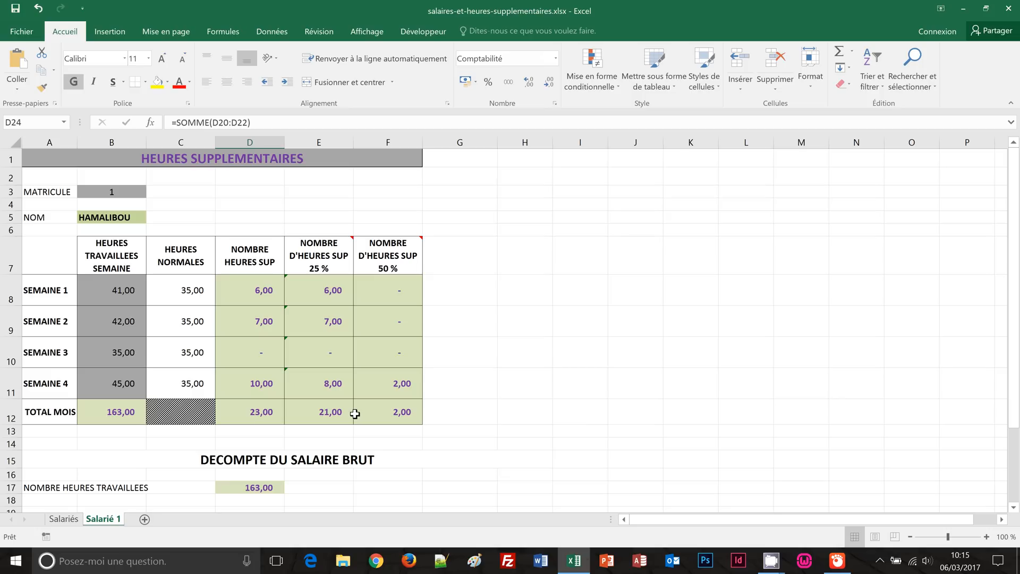
left_click(63, 519)
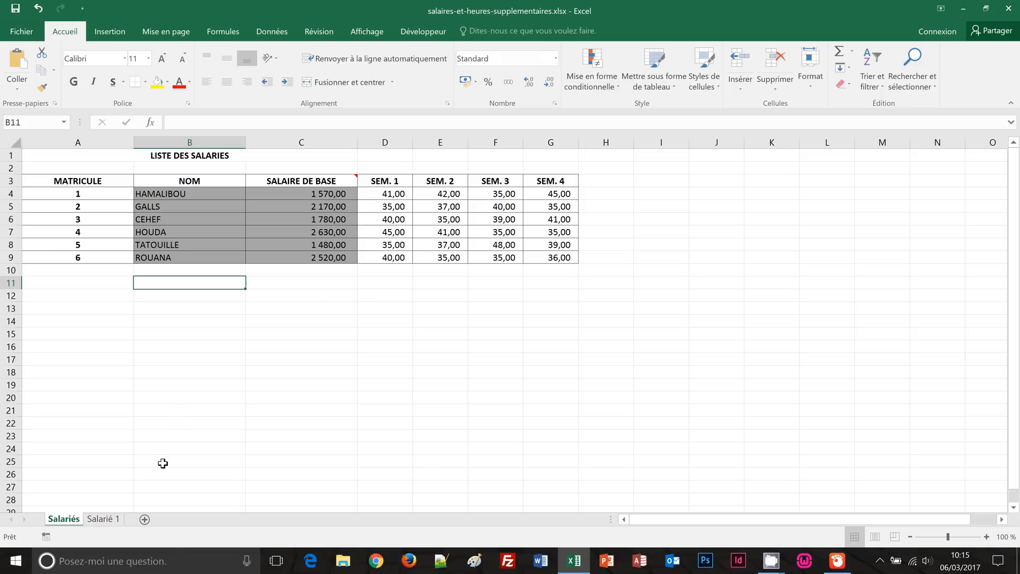
left_click(101, 519)
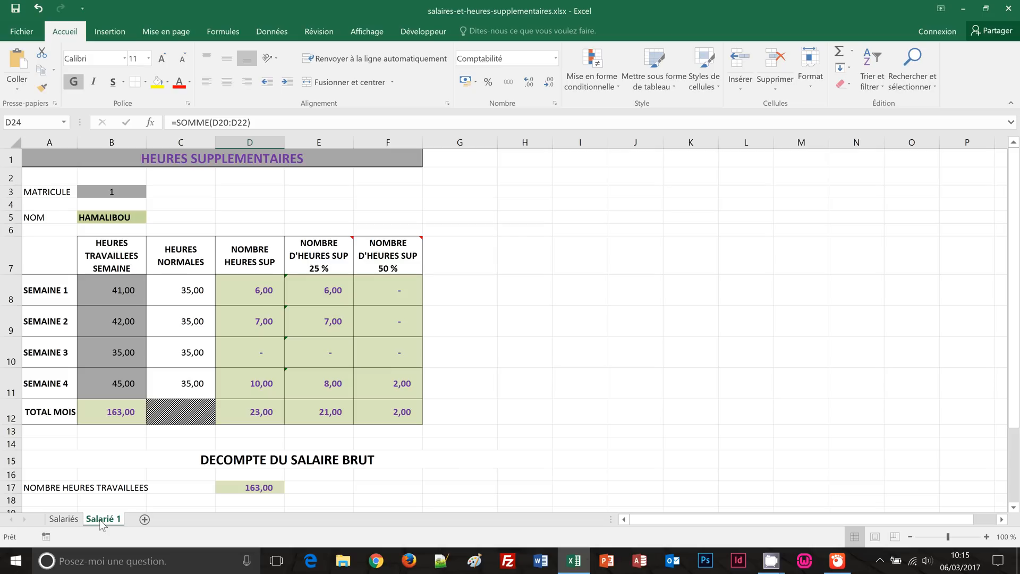
right_click(103, 524)
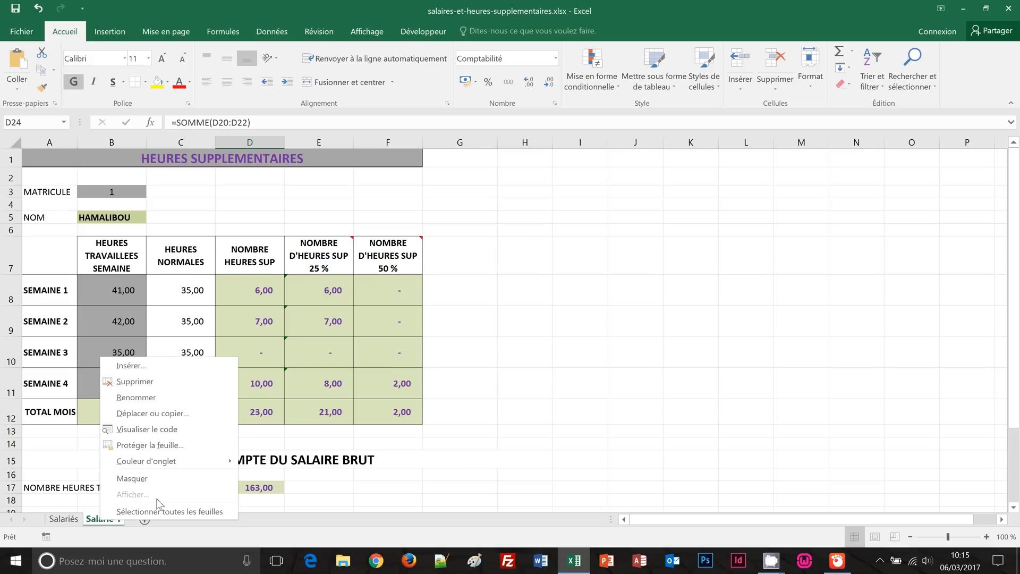
left_click(155, 414)
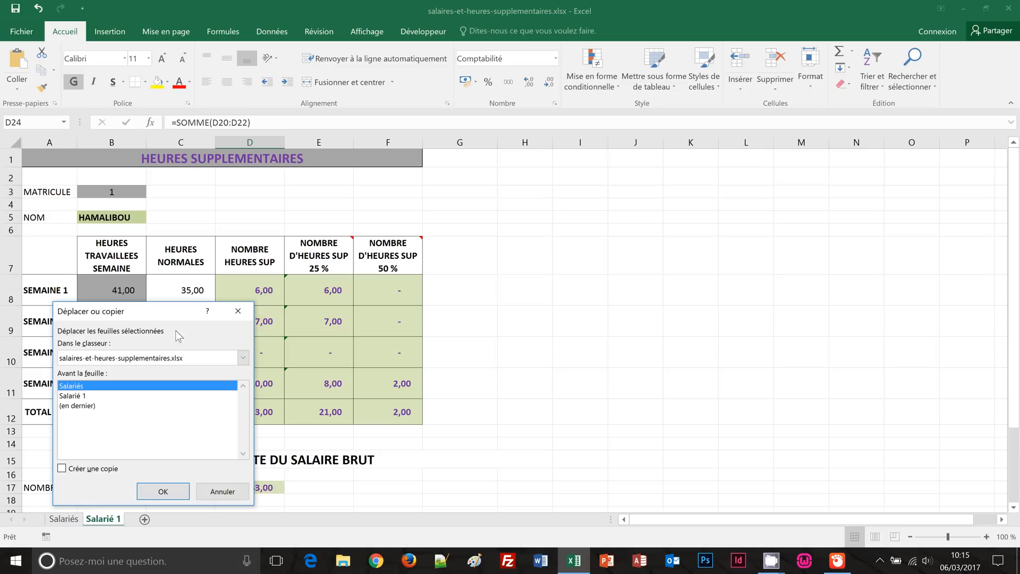
left_click_drag(165, 318, 620, 216)
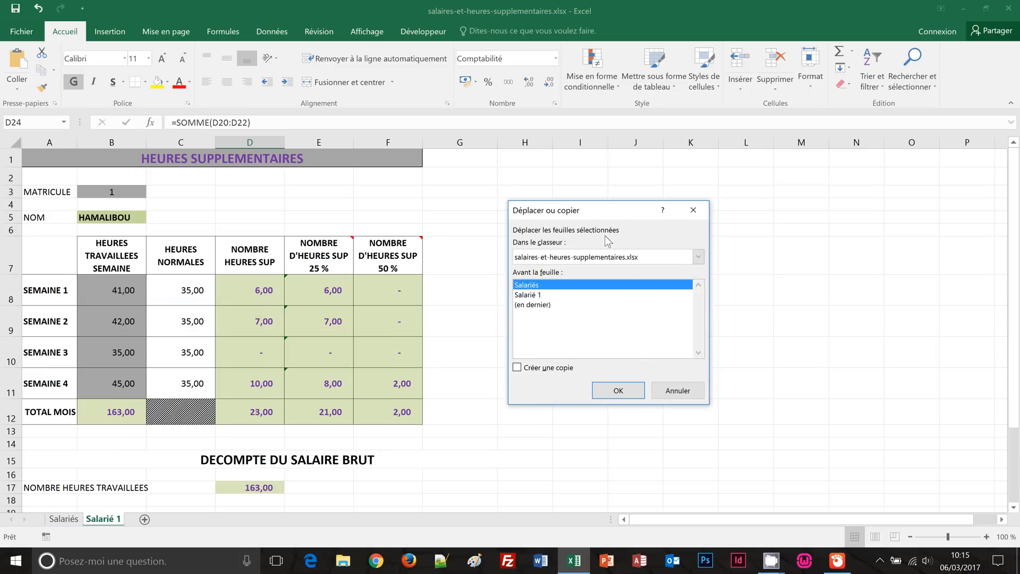
left_click(518, 367)
left_click(541, 306)
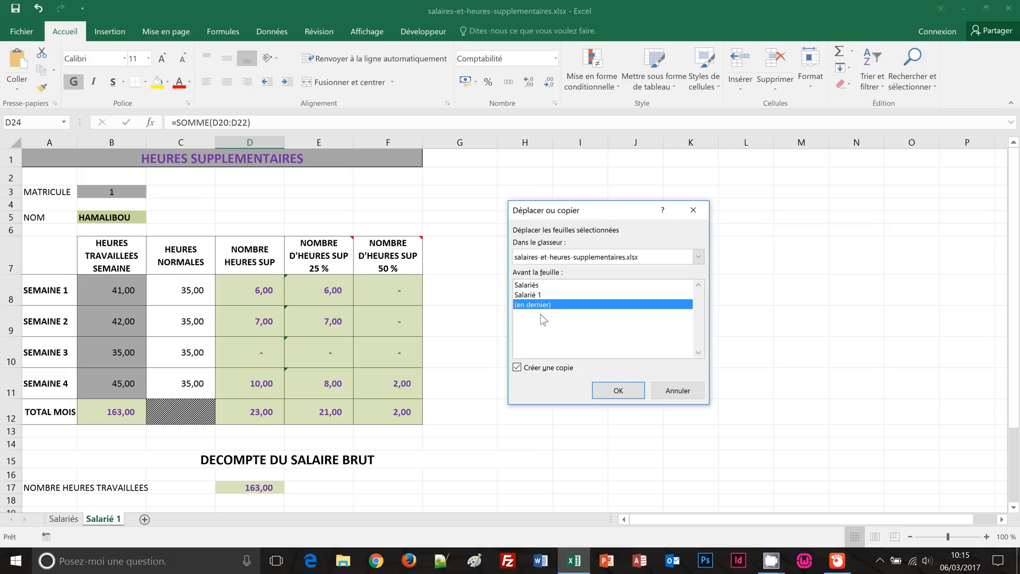
left_click(607, 392)
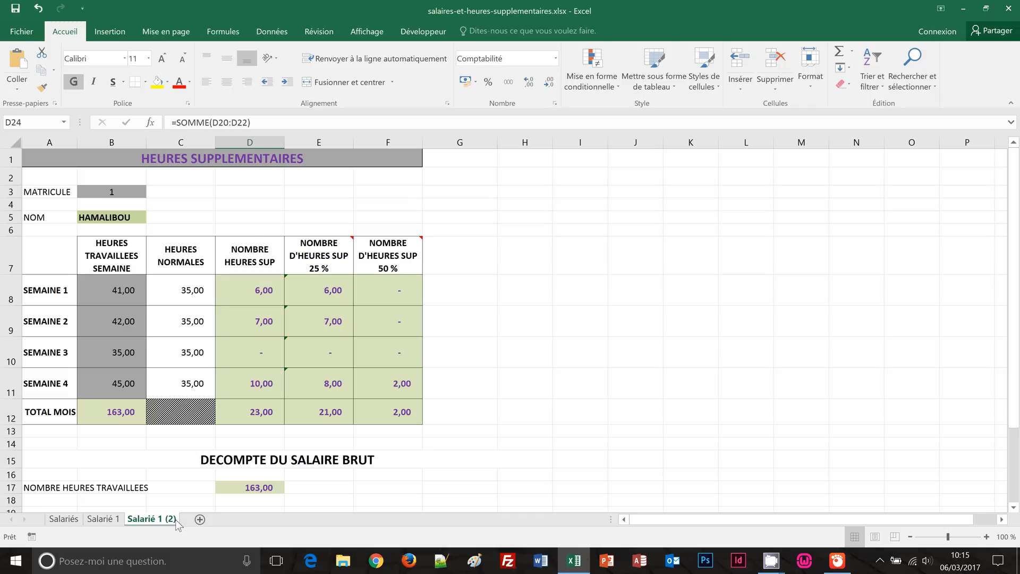
Step: Rename the copied sheet as Salarié 2
left_click(101, 519)
left_click_drag(154, 523, 180, 526)
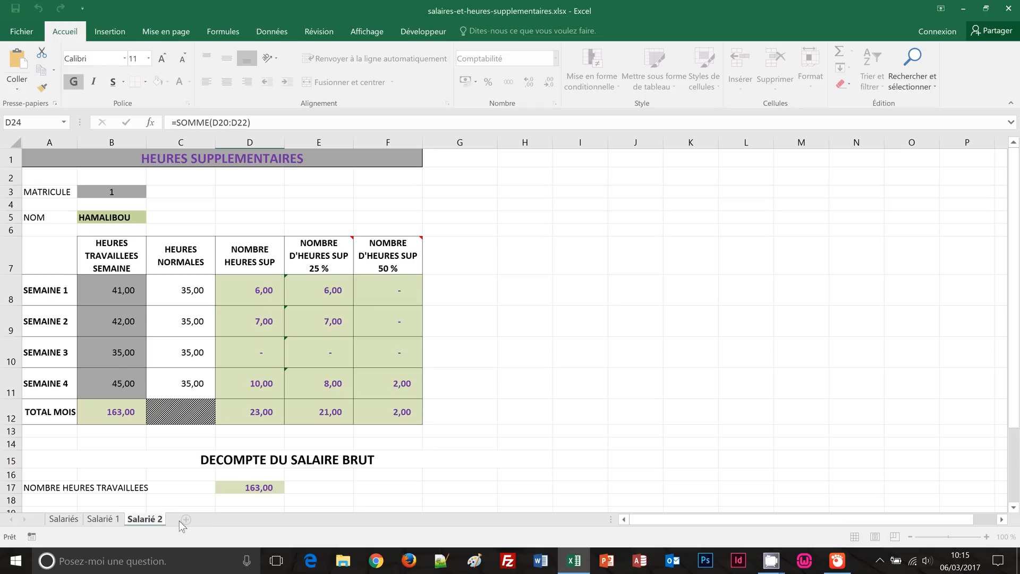
key("Return")
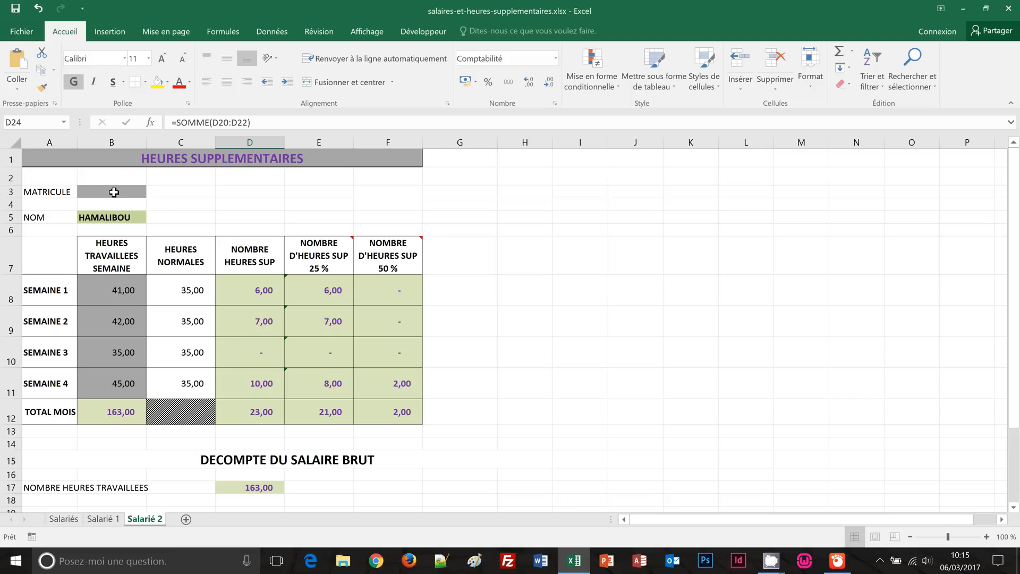
Step: Set the MATRICULE in B3 of the Salarié 2 sheet to 2 and review the recalculated hours and gross salary
left_click(116, 196)
type("2")
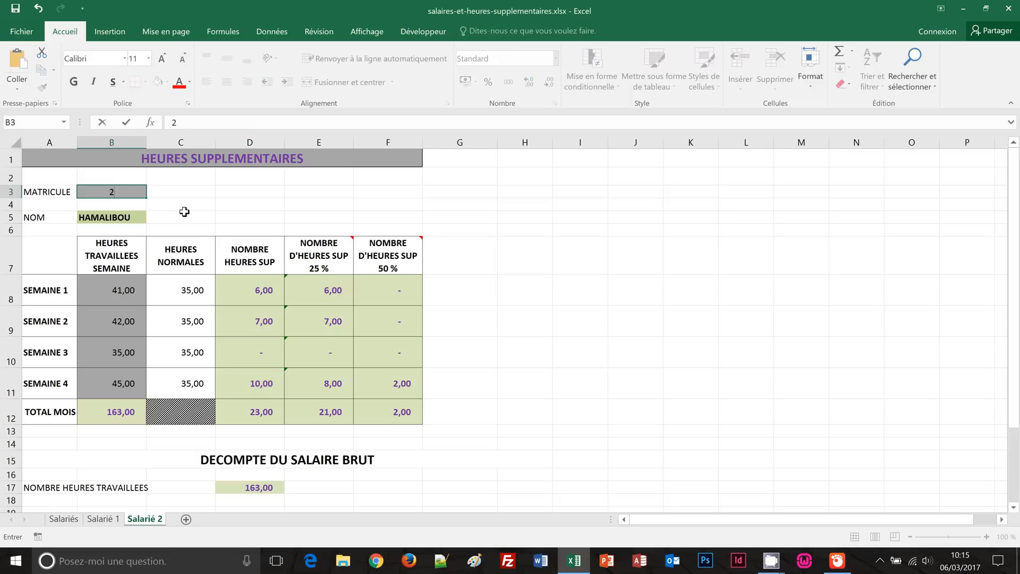
key("Return")
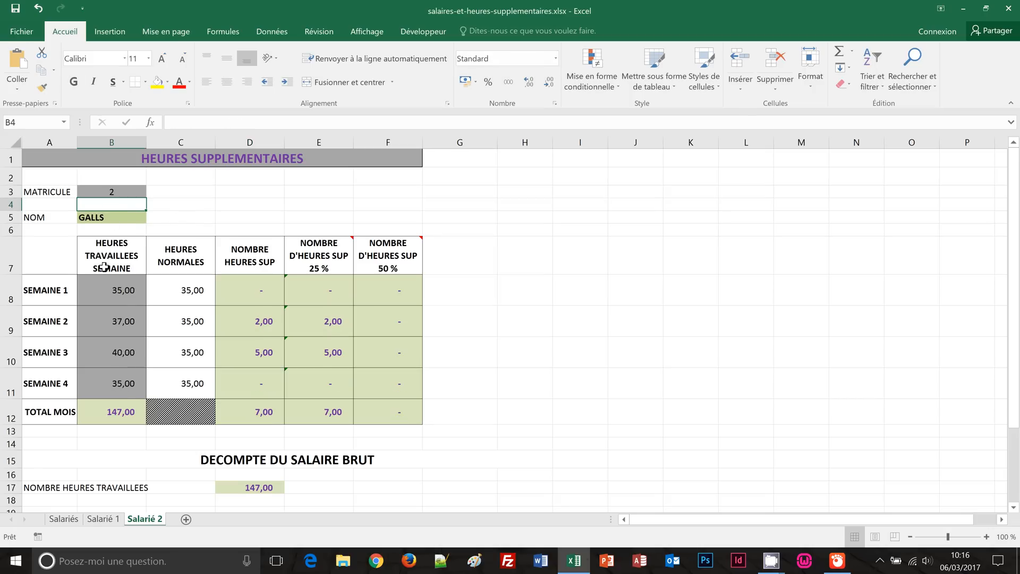
scroll(489, 420, "down", 1)
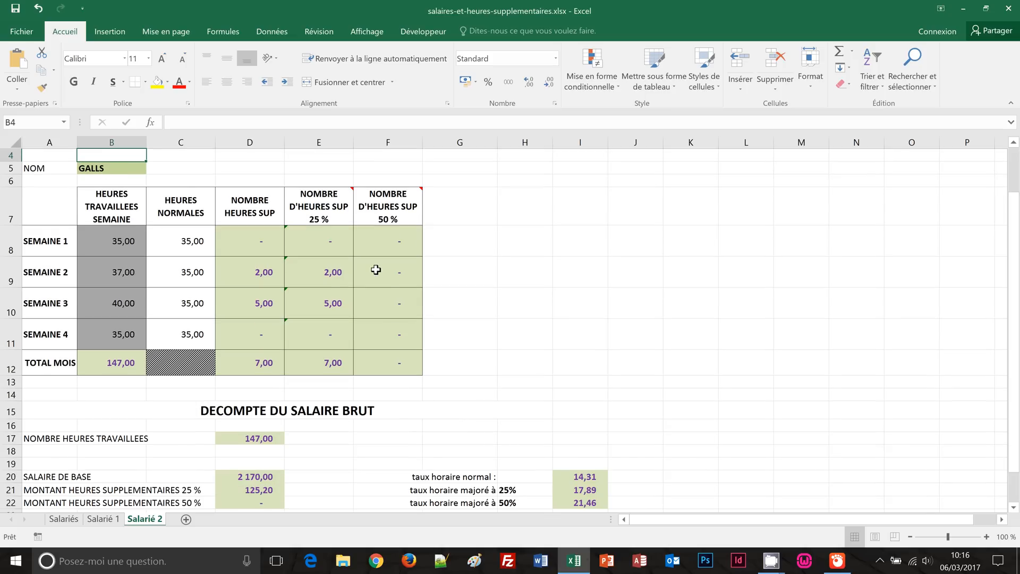
scroll(484, 344, "down", 1)
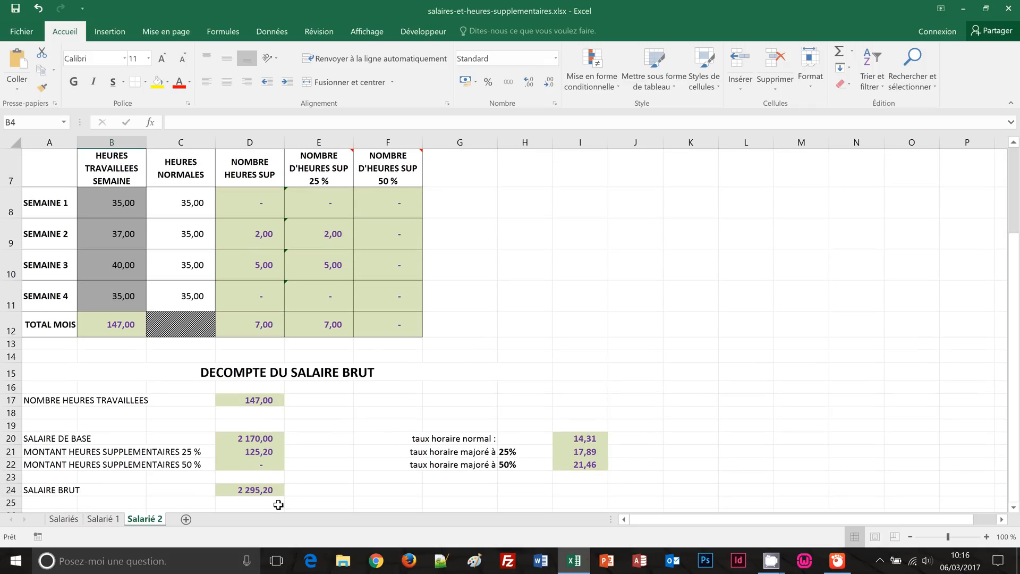
scroll(277, 509, "up", 2)
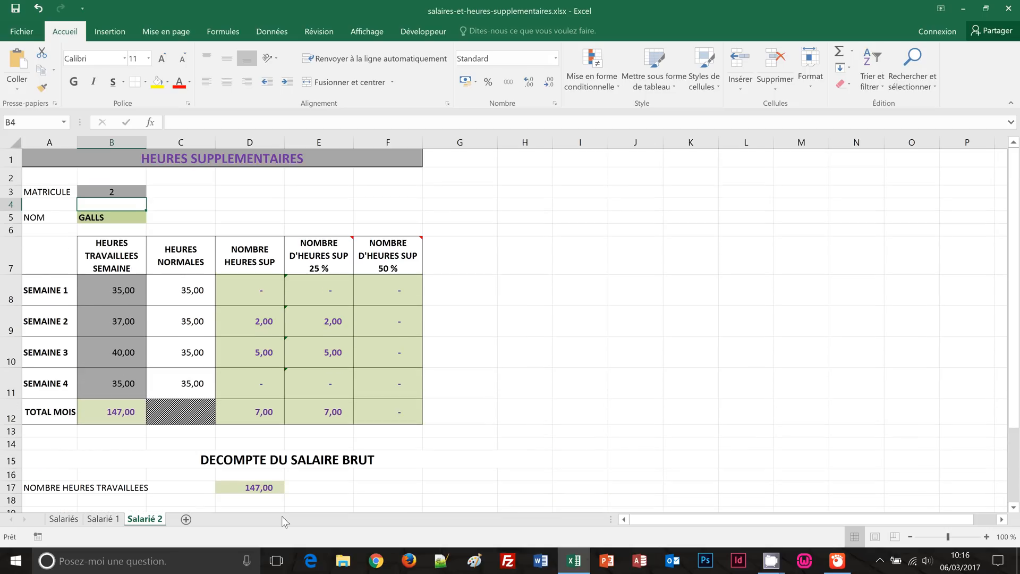
Step: Create a copy of the Salarié 2 sheet after the last sheet in the same workbook
right_click(152, 522)
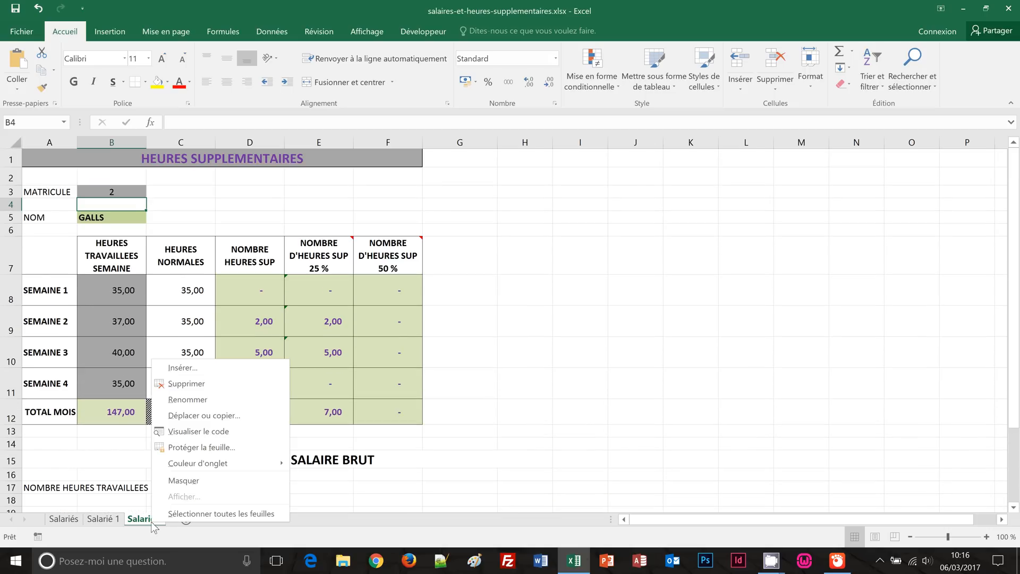
left_click(206, 416)
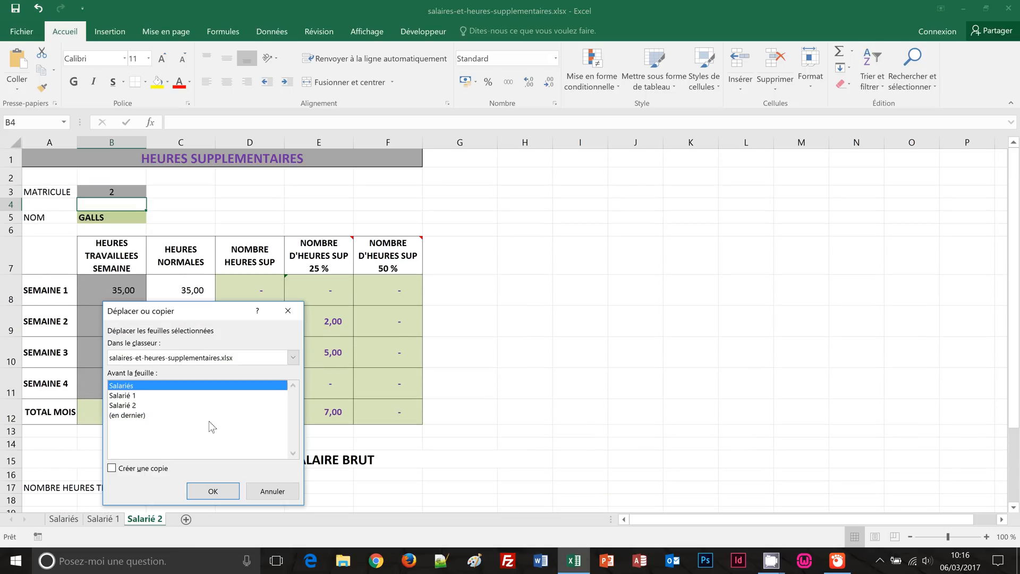
left_click(130, 469)
left_click(133, 415)
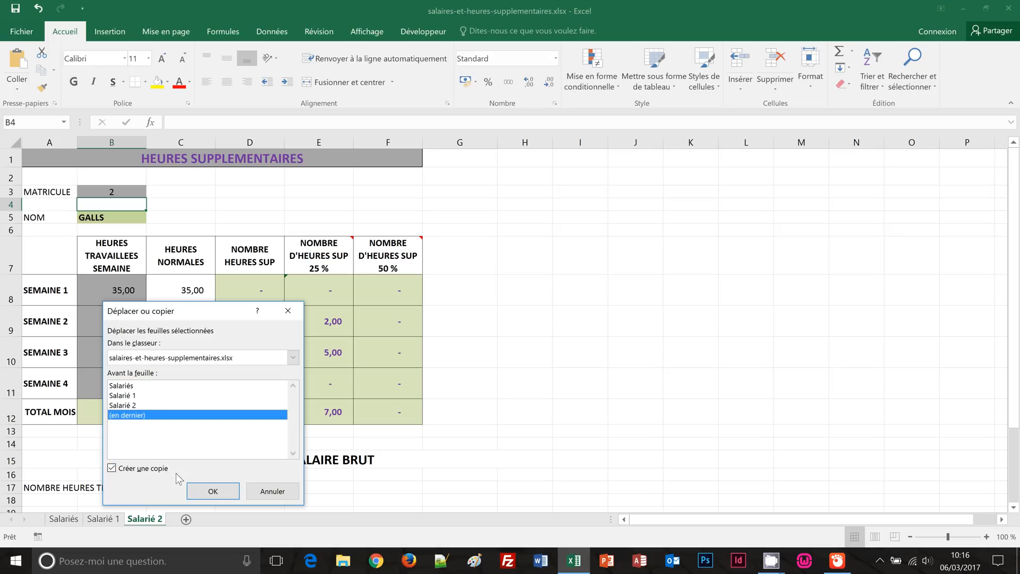
left_click(211, 489)
Step: Rename the new copy of the Salarié 2 sheet as Salarié 3
double_click(207, 522)
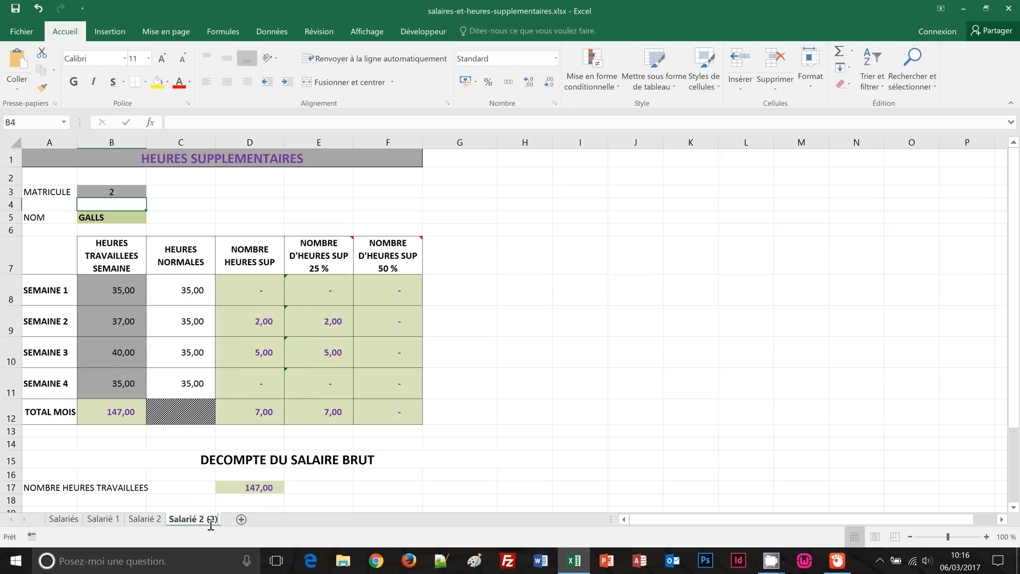
left_click(217, 519)
key("BackSpace")
key("BackSpace")
key("BackSpace")
key("BackSpace")
key("BackSpace")
key("BackSpace")
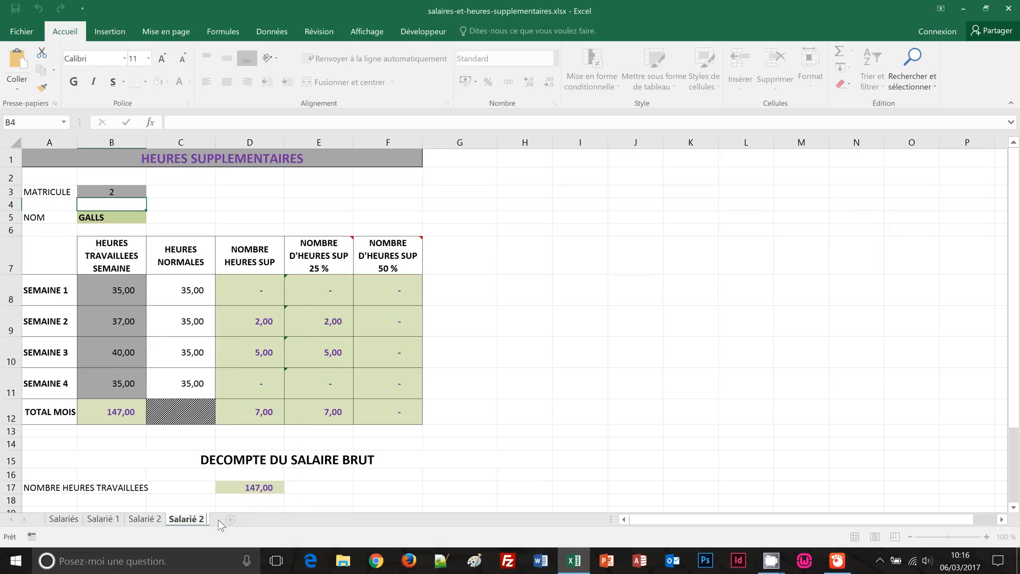
type("3")
key("Return")
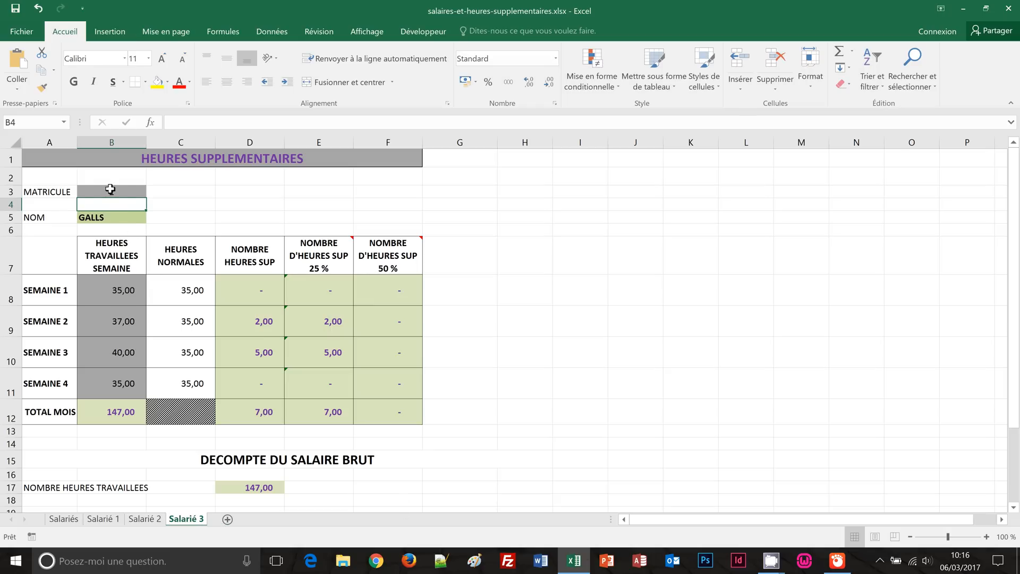
Step: Set the MATRICULE in B3 of the Salarié 3 sheet to 3 and review its overtime and gross salary breakdown
left_click(125, 196)
type("3")
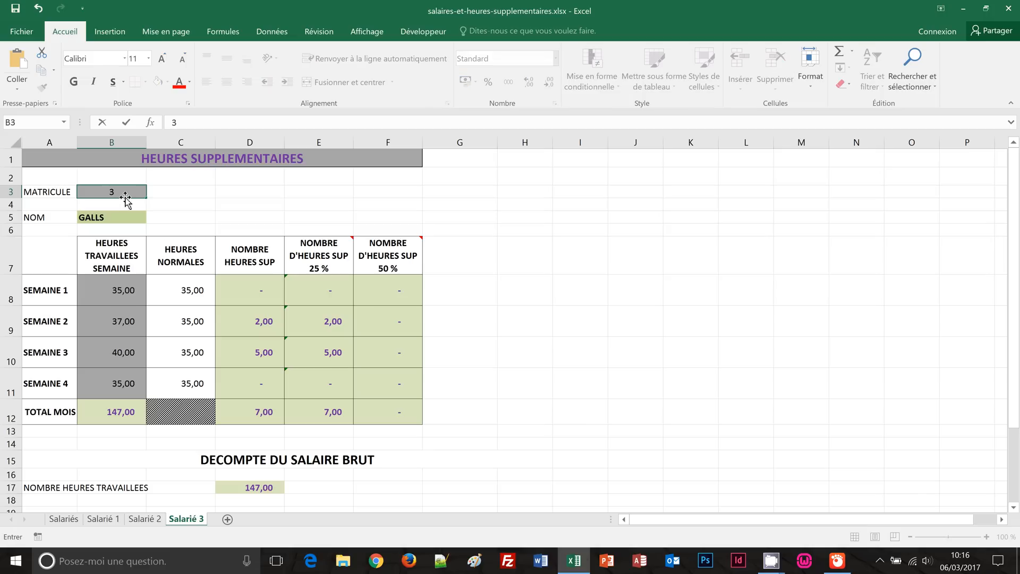
key("Return")
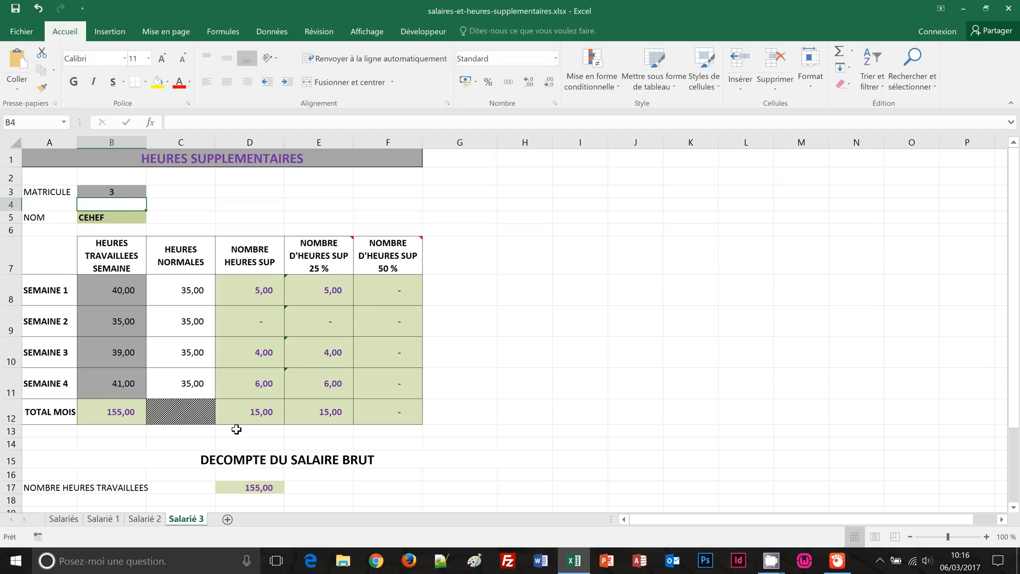
scroll(365, 439, "down", 3)
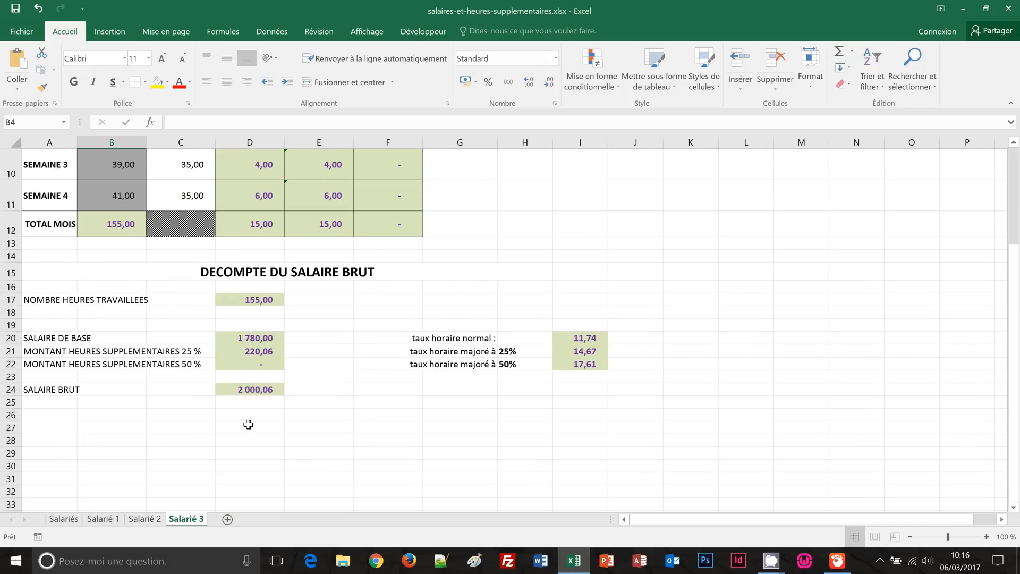
Step: Review the weekly hours, overtime and gross salary breakdown on the Salarié 1 sheet
scroll(250, 436, "up", 3)
left_click(102, 518)
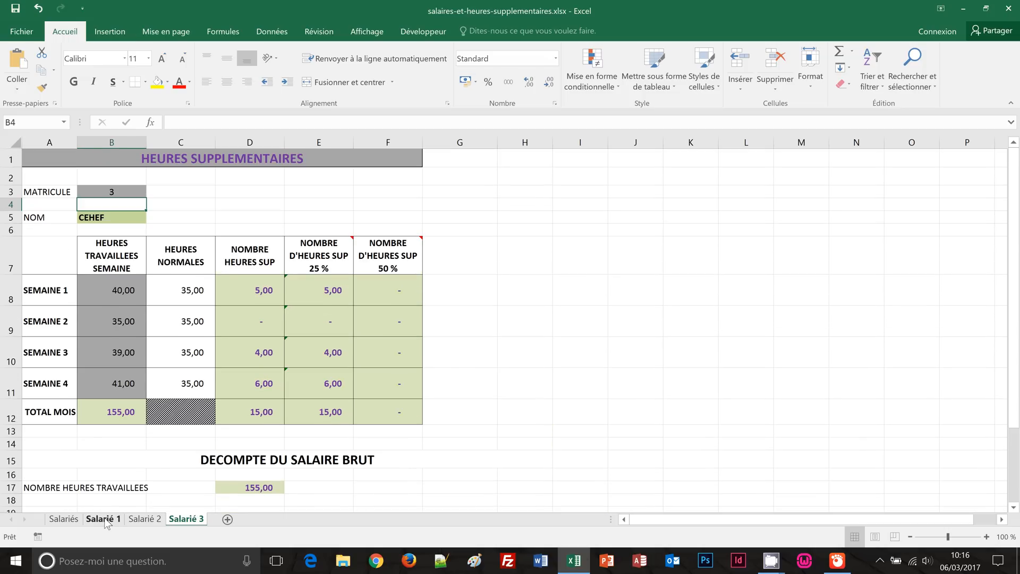
scroll(451, 431, "down", 2)
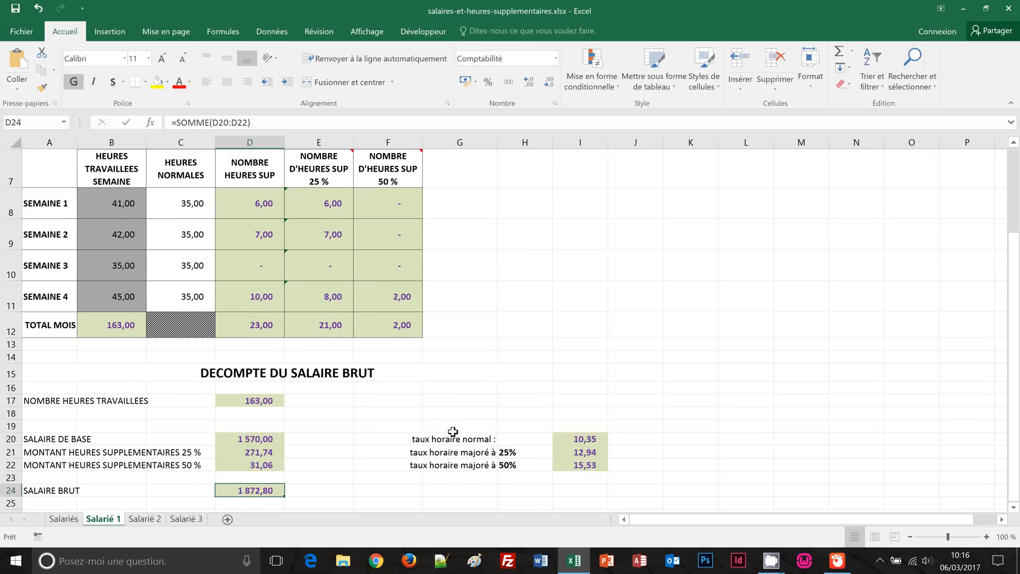
scroll(452, 431, "down", 1)
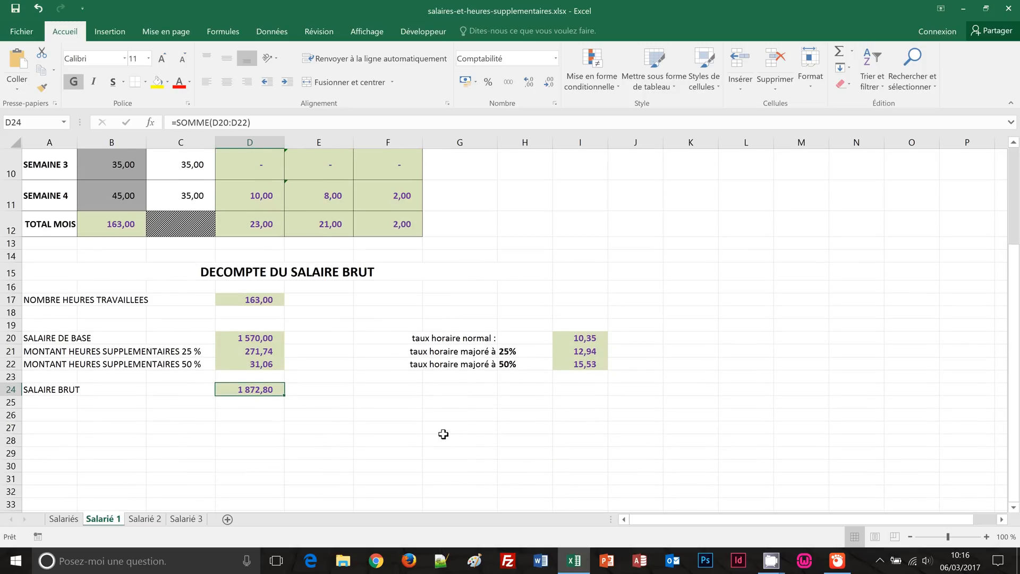
scroll(446, 433, "up", 2)
scroll(443, 435, "up", 1)
scroll(367, 380, "down", 2)
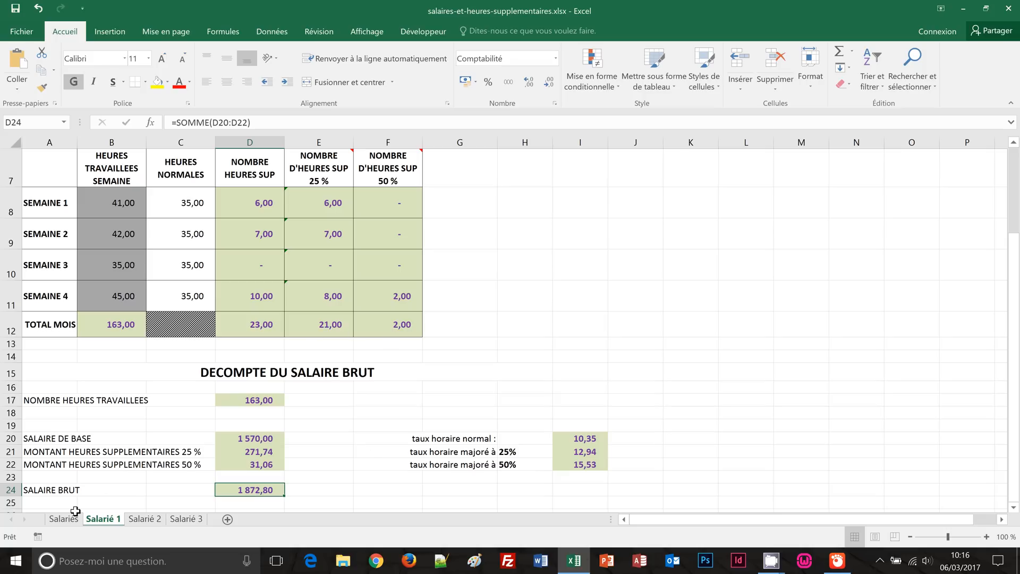
Step: Set the SEM. 3 hours of the employee with MATRICULE 1 to 54 in F4 of the Salariés sheet
left_click(61, 519)
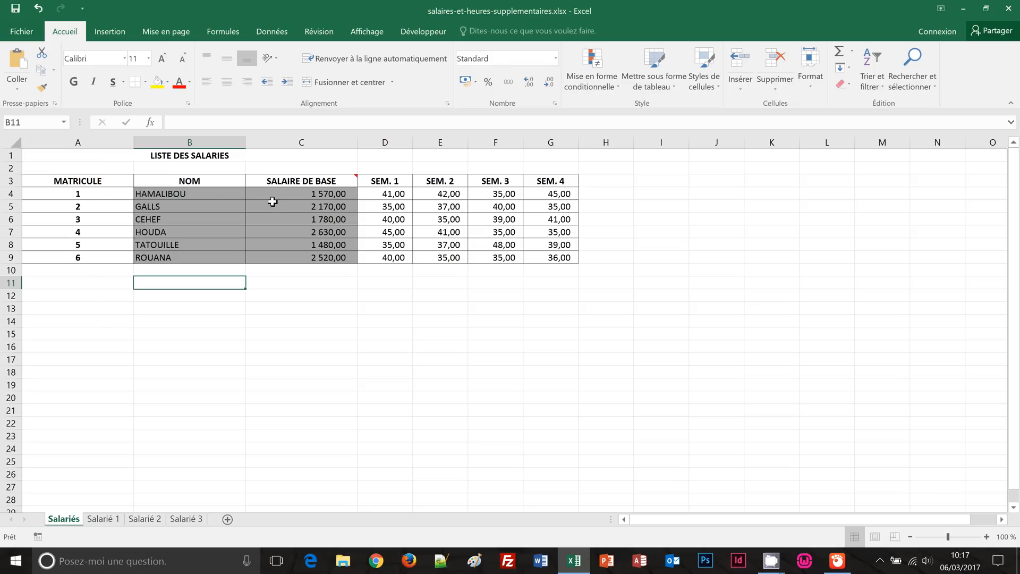
left_click(510, 194)
type("54")
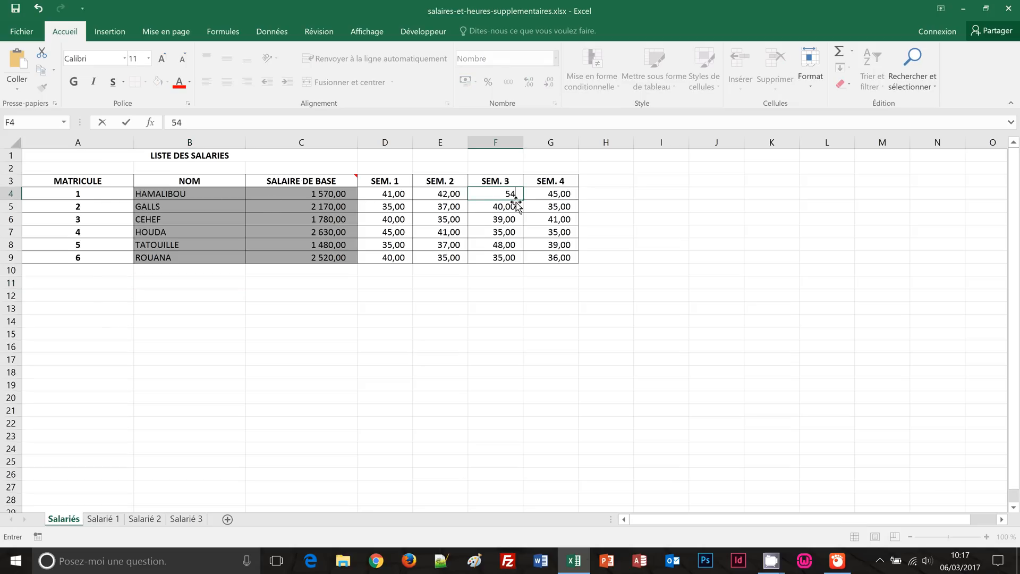
key("Return")
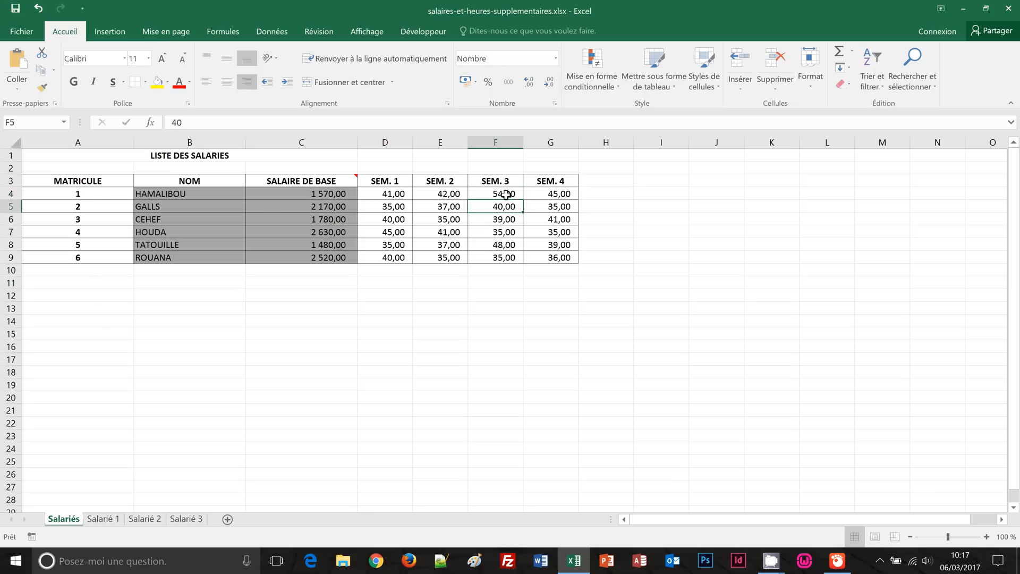
Step: Check the recalculated overtime and gross salary on the Salarié 1 sheet, and return to the Salariés list
left_click(103, 519)
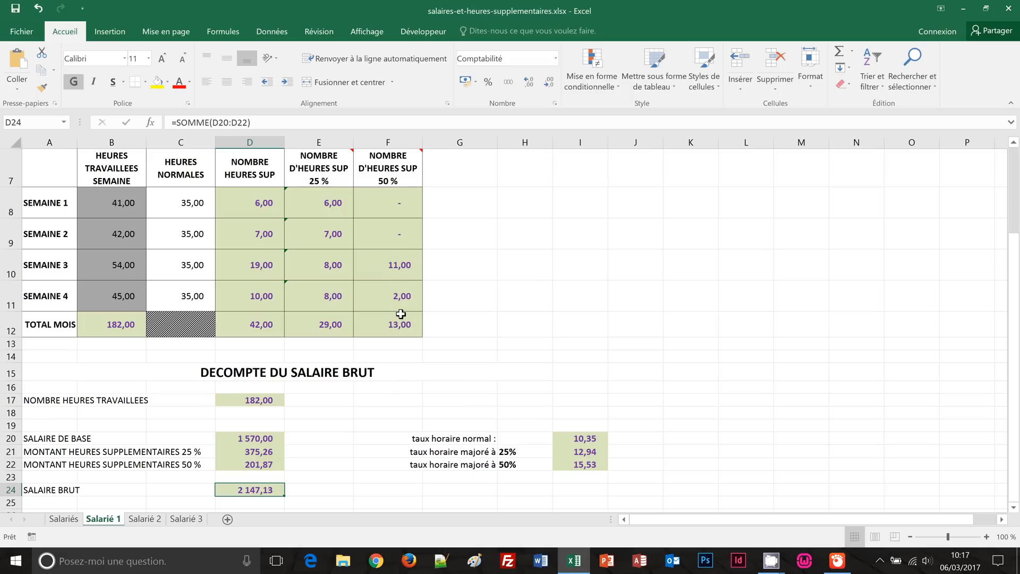
scroll(409, 324, "up", 2)
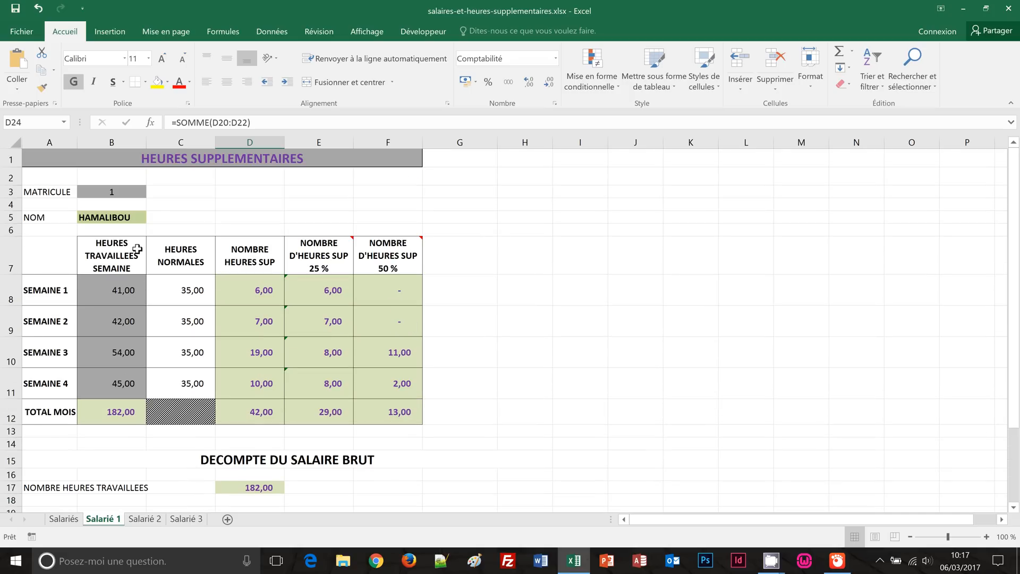
left_click(65, 519)
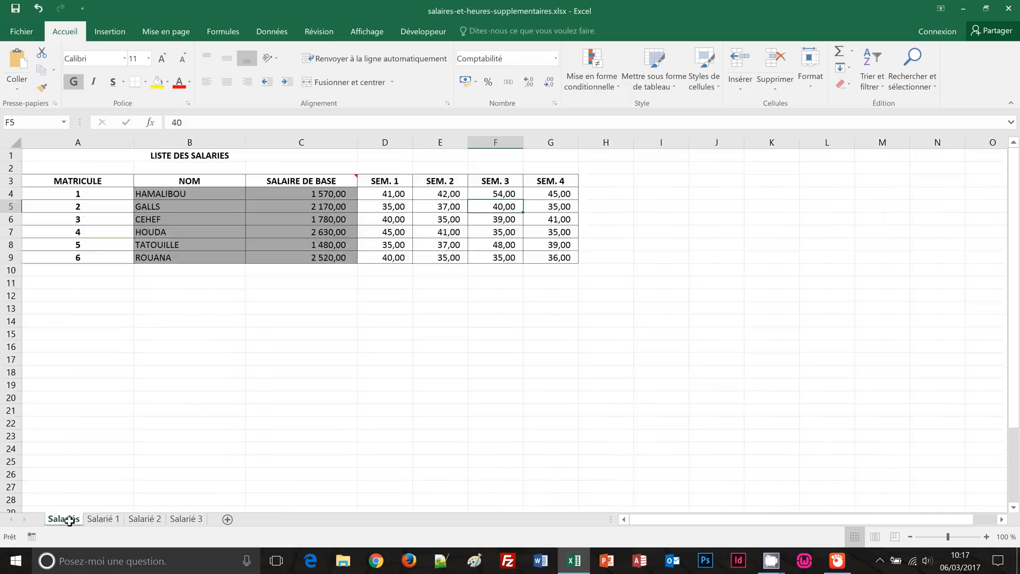